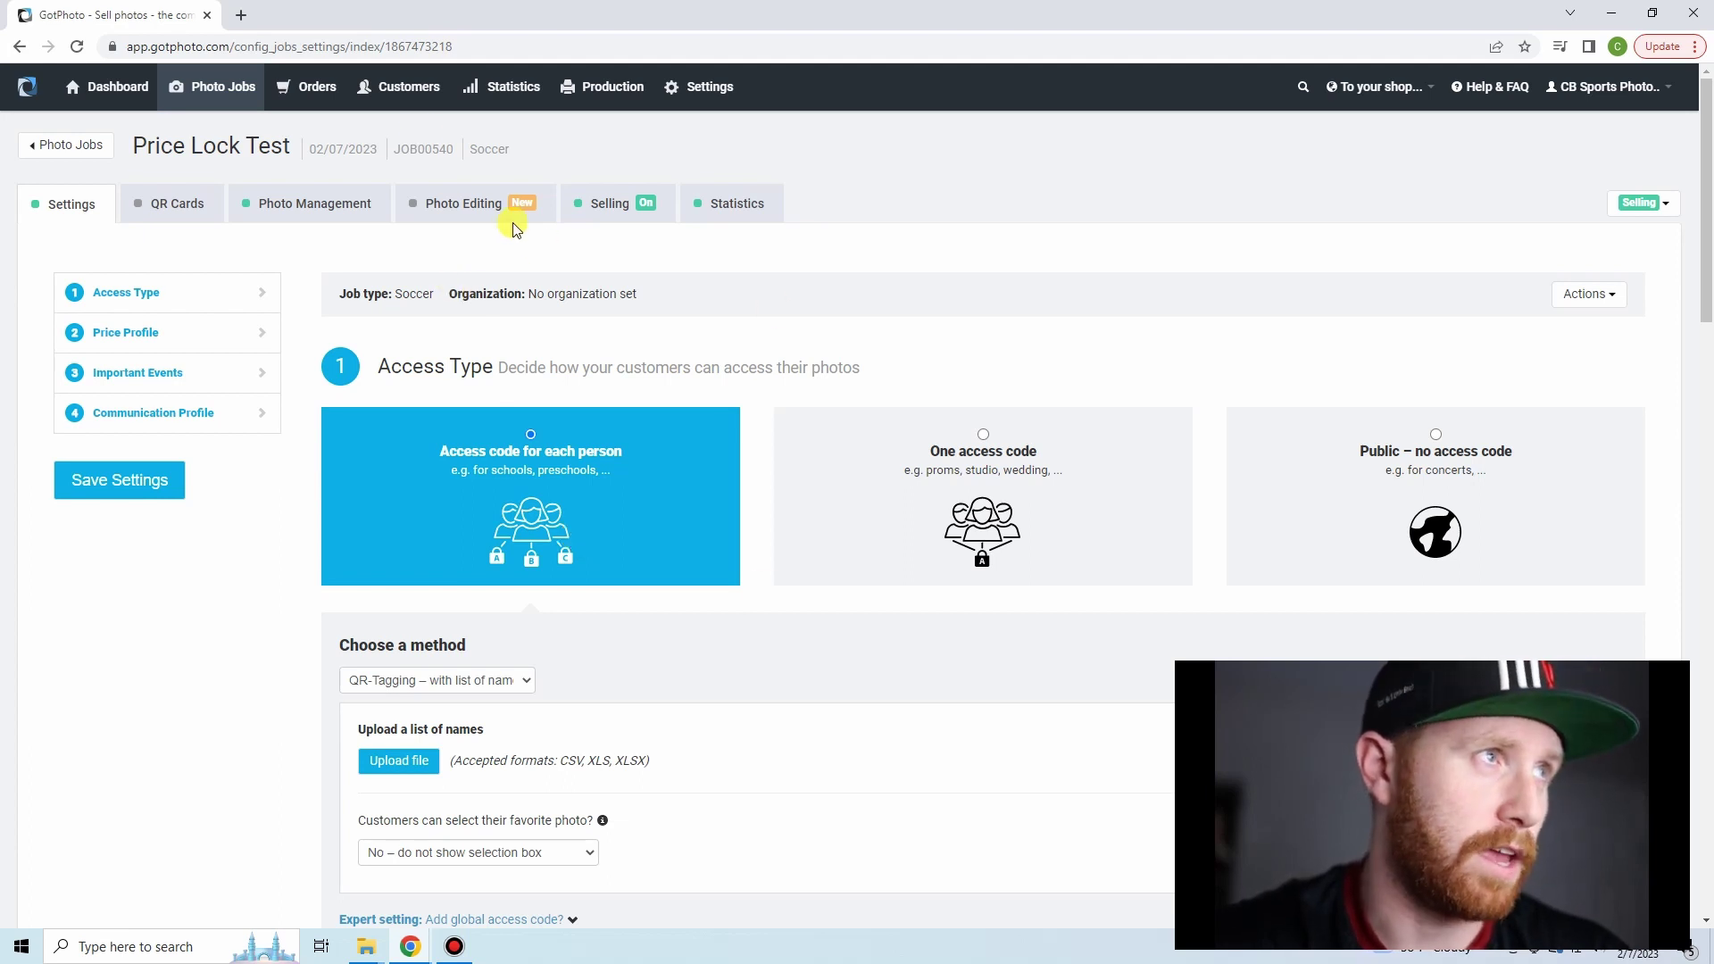
- Select the job title text, then deselect it
{"action": "left_click", "coordinate": [399, 502]}
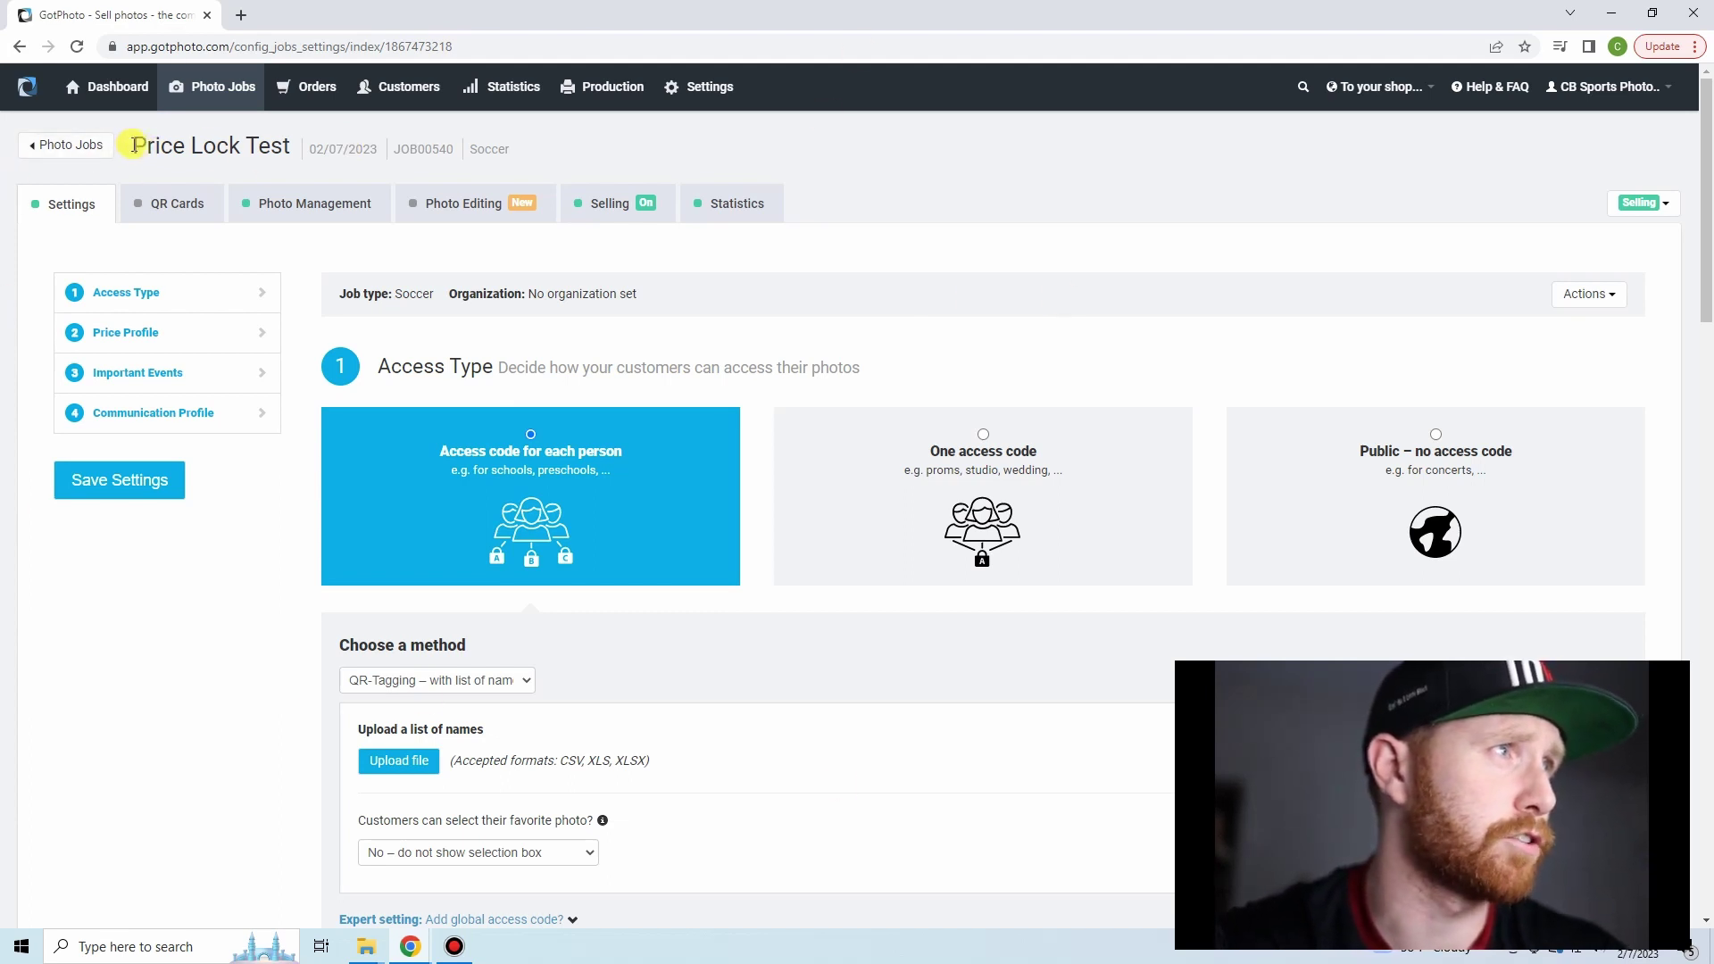
{"action": "left_click_drag", "start_coordinate": [133, 146], "coordinate": [295, 142]}
{"action": "left_click", "coordinate": [273, 523]}
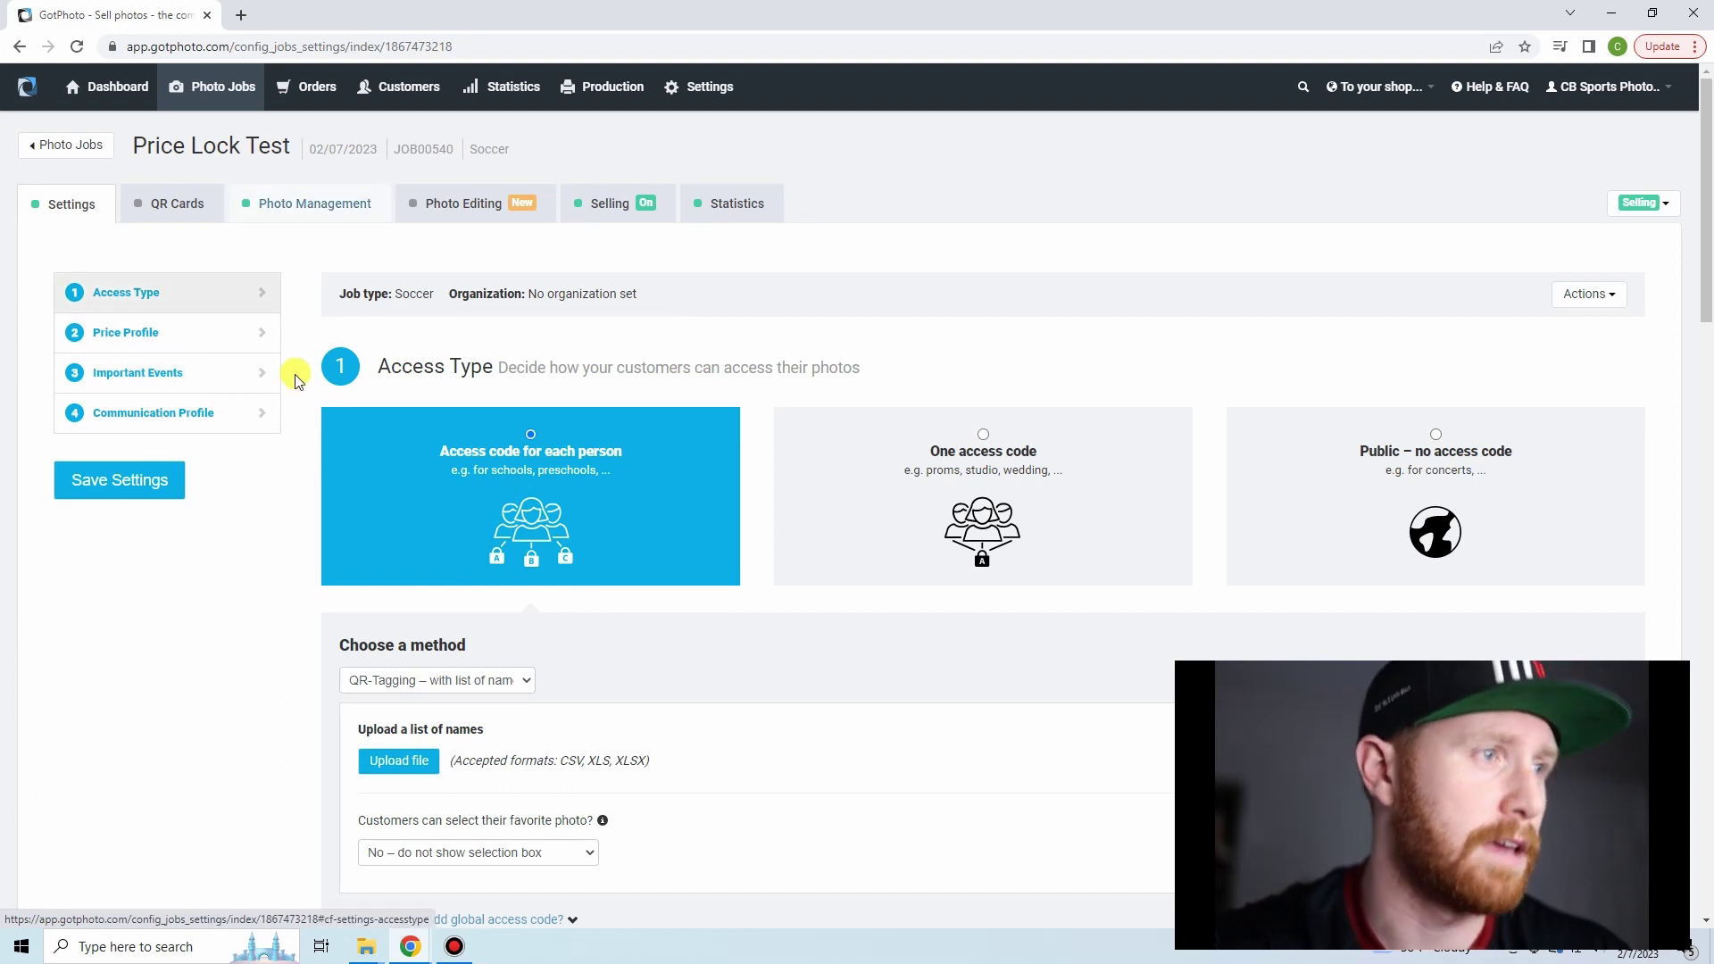
- Open the Standard album from Photo Management and look through its photos
{"action": "left_click", "coordinate": [265, 205]}
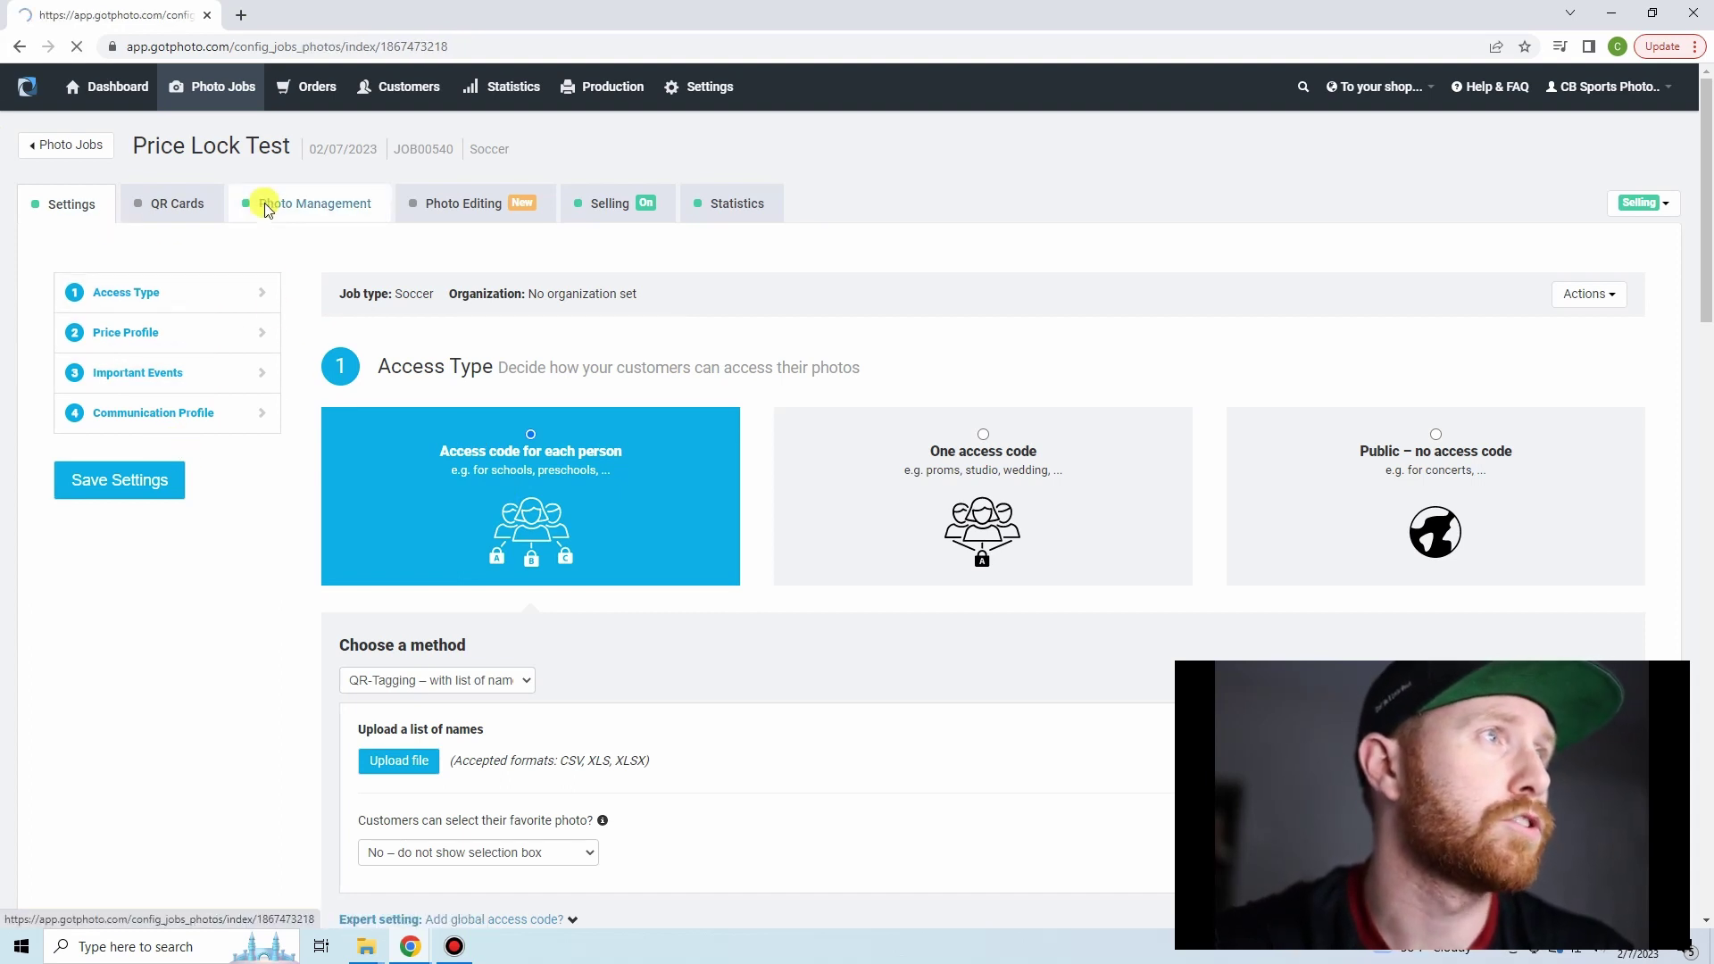
{"action": "scroll", "coordinate": [259, 500], "scroll_direction": "down", "scroll_amount": 1}
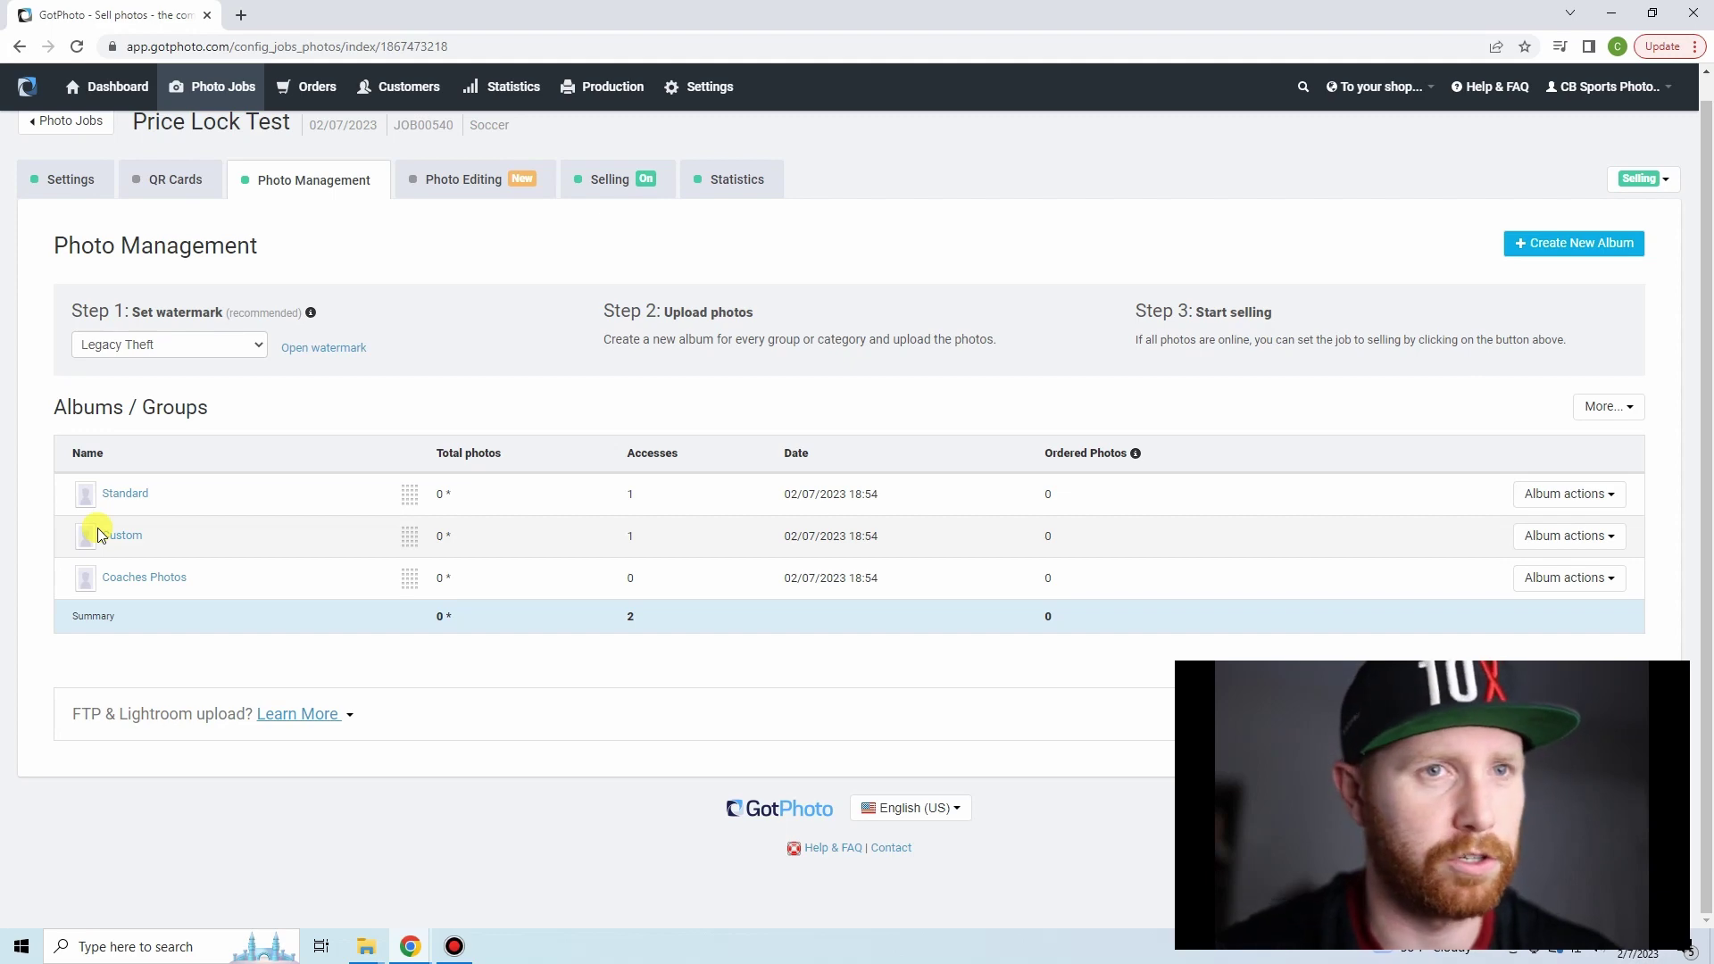
{"action": "left_click", "coordinate": [133, 493]}
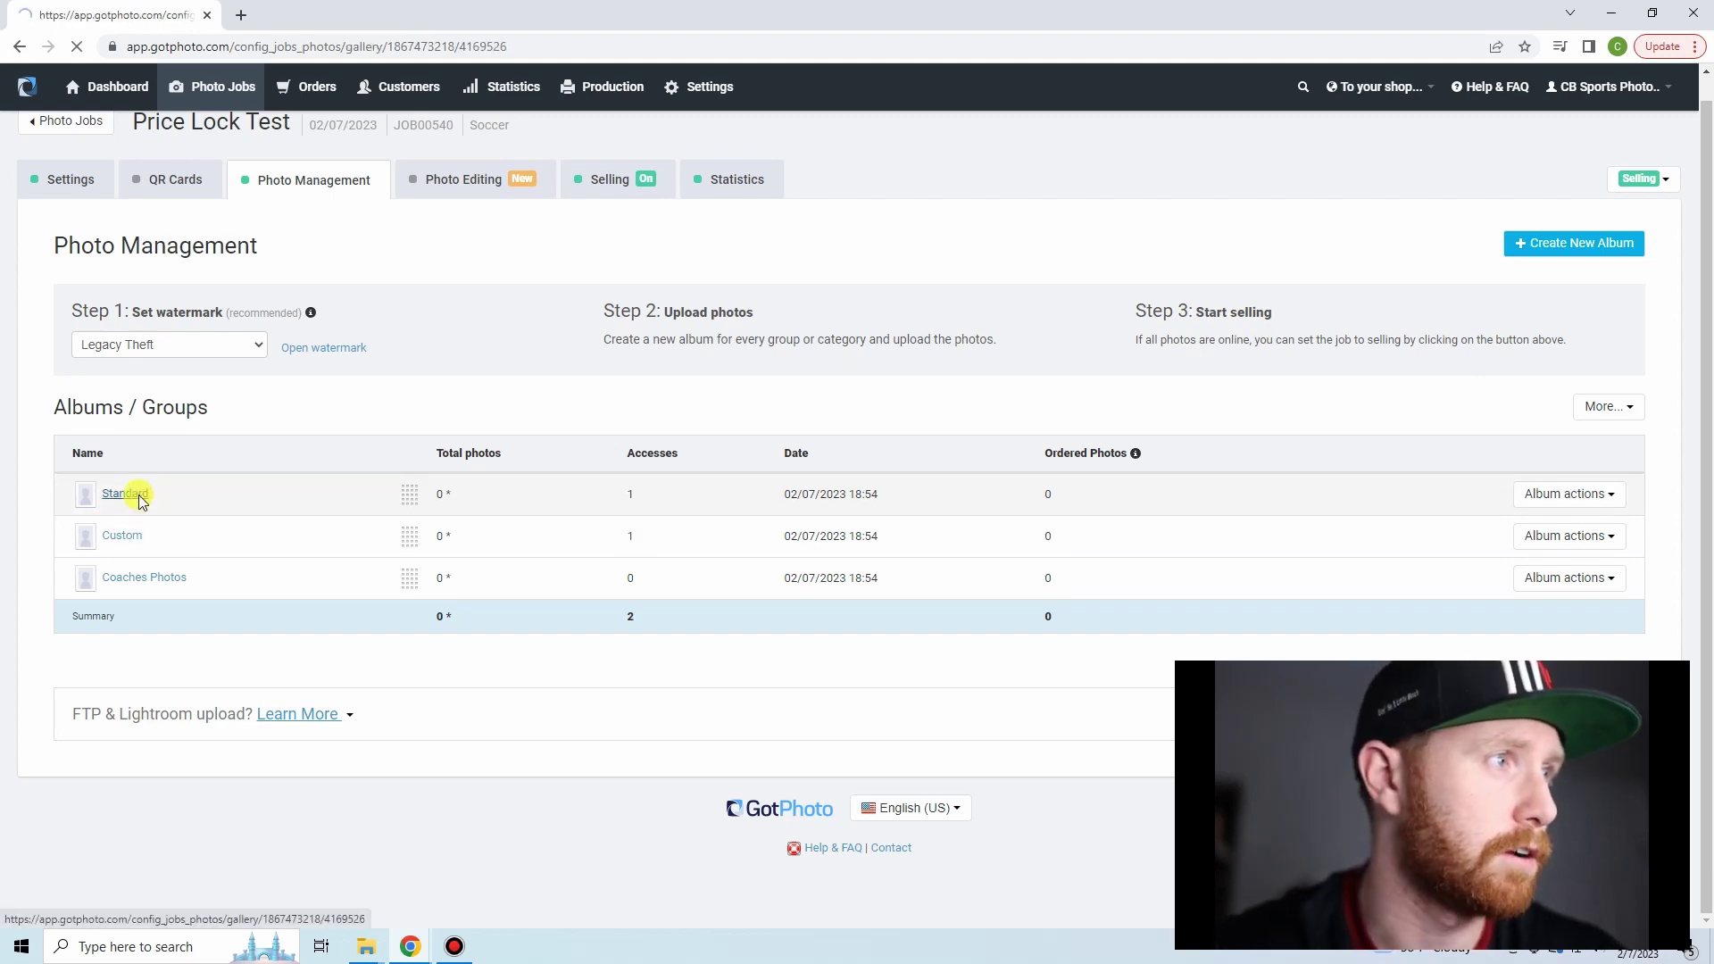
{"action": "scroll", "coordinate": [179, 470], "scroll_direction": "down", "scroll_amount": 4}
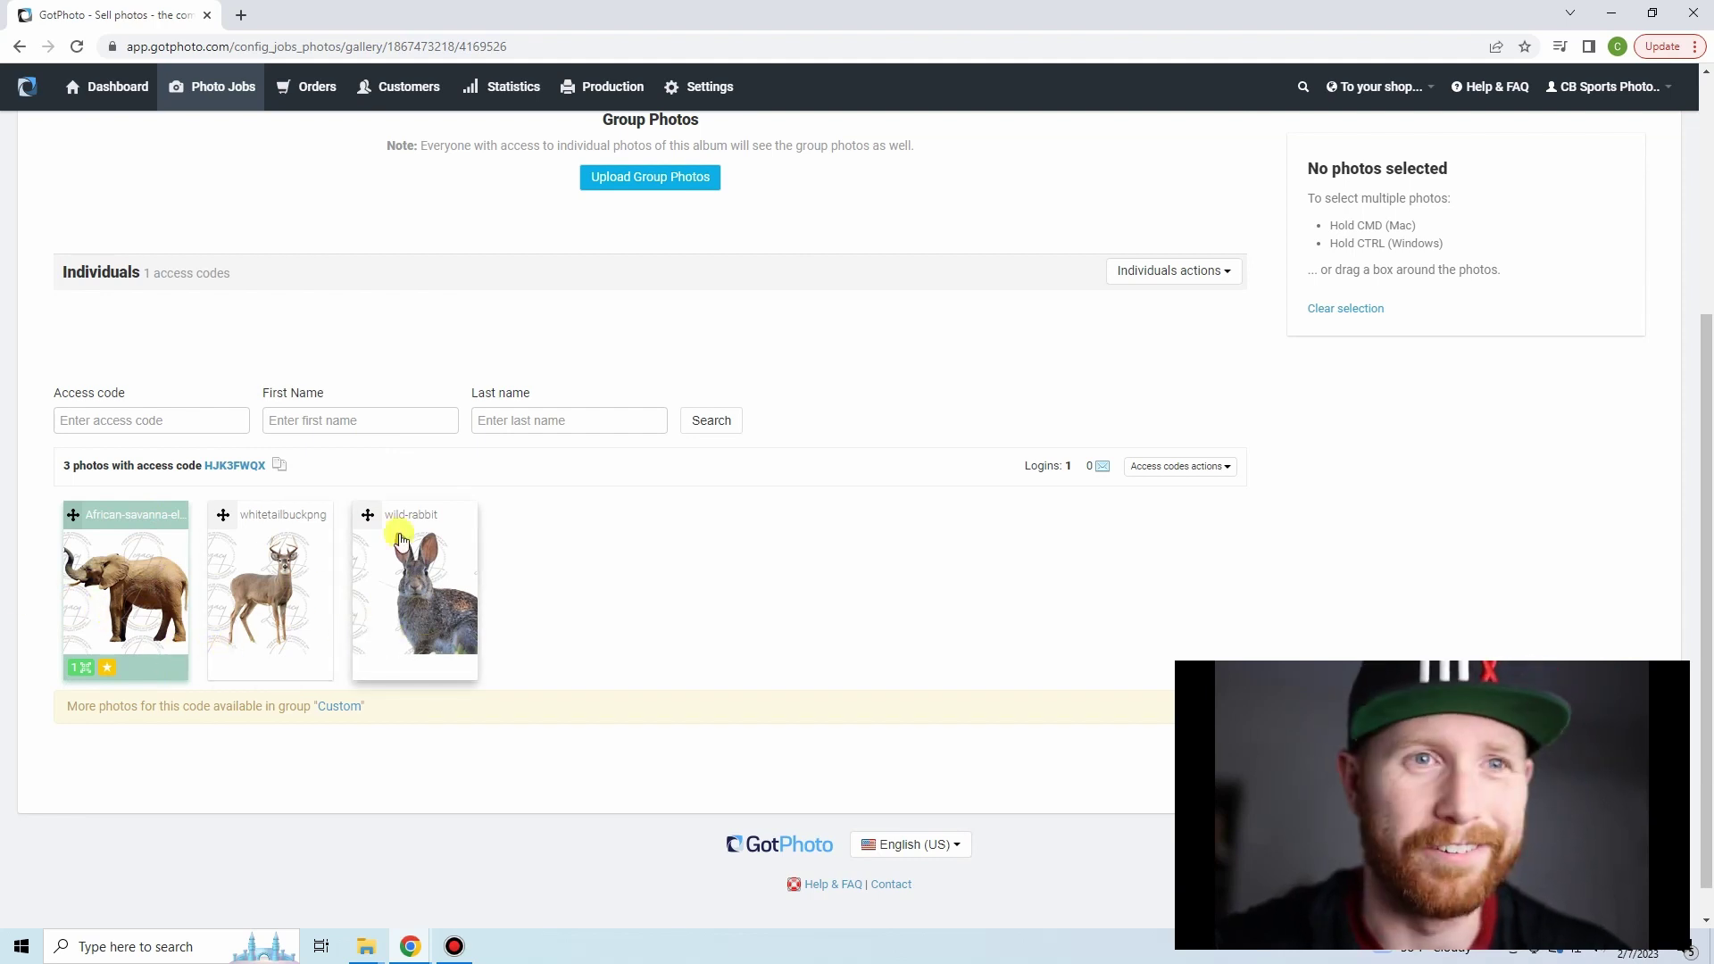
{"action": "scroll", "coordinate": [550, 612], "scroll_direction": "up", "scroll_amount": 4}
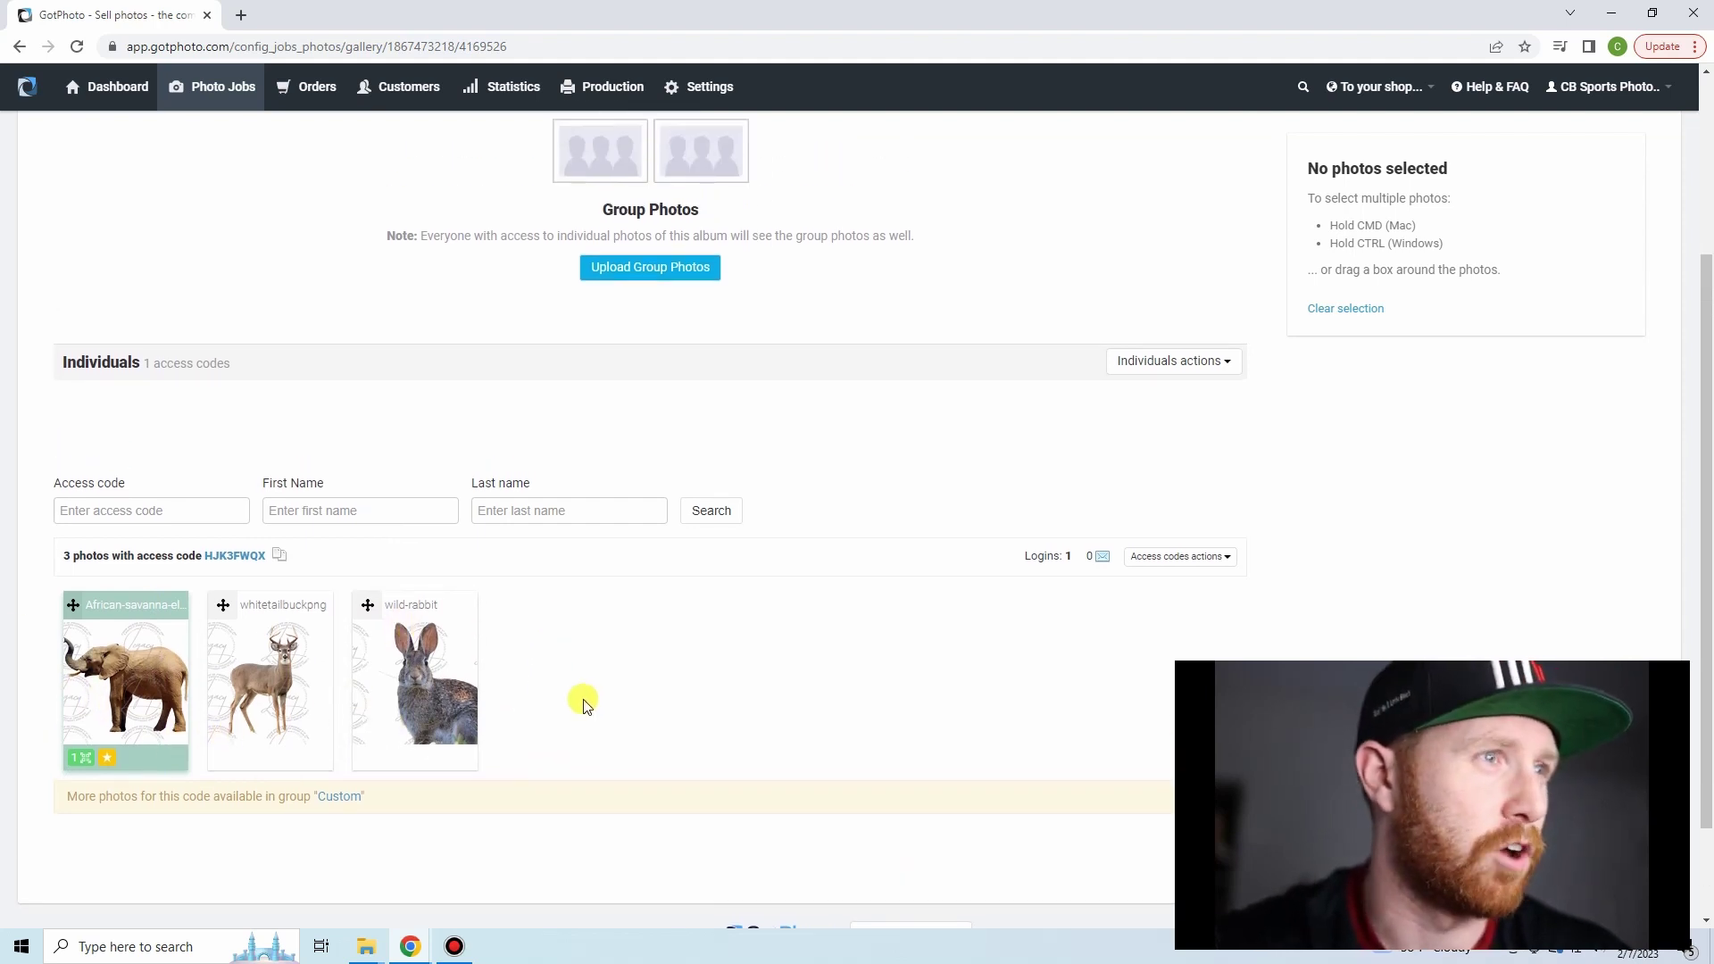
{"action": "scroll", "coordinate": [566, 689], "scroll_direction": "down", "scroll_amount": 2}
{"action": "scroll", "coordinate": [233, 451], "scroll_direction": "down", "scroll_amount": 3}
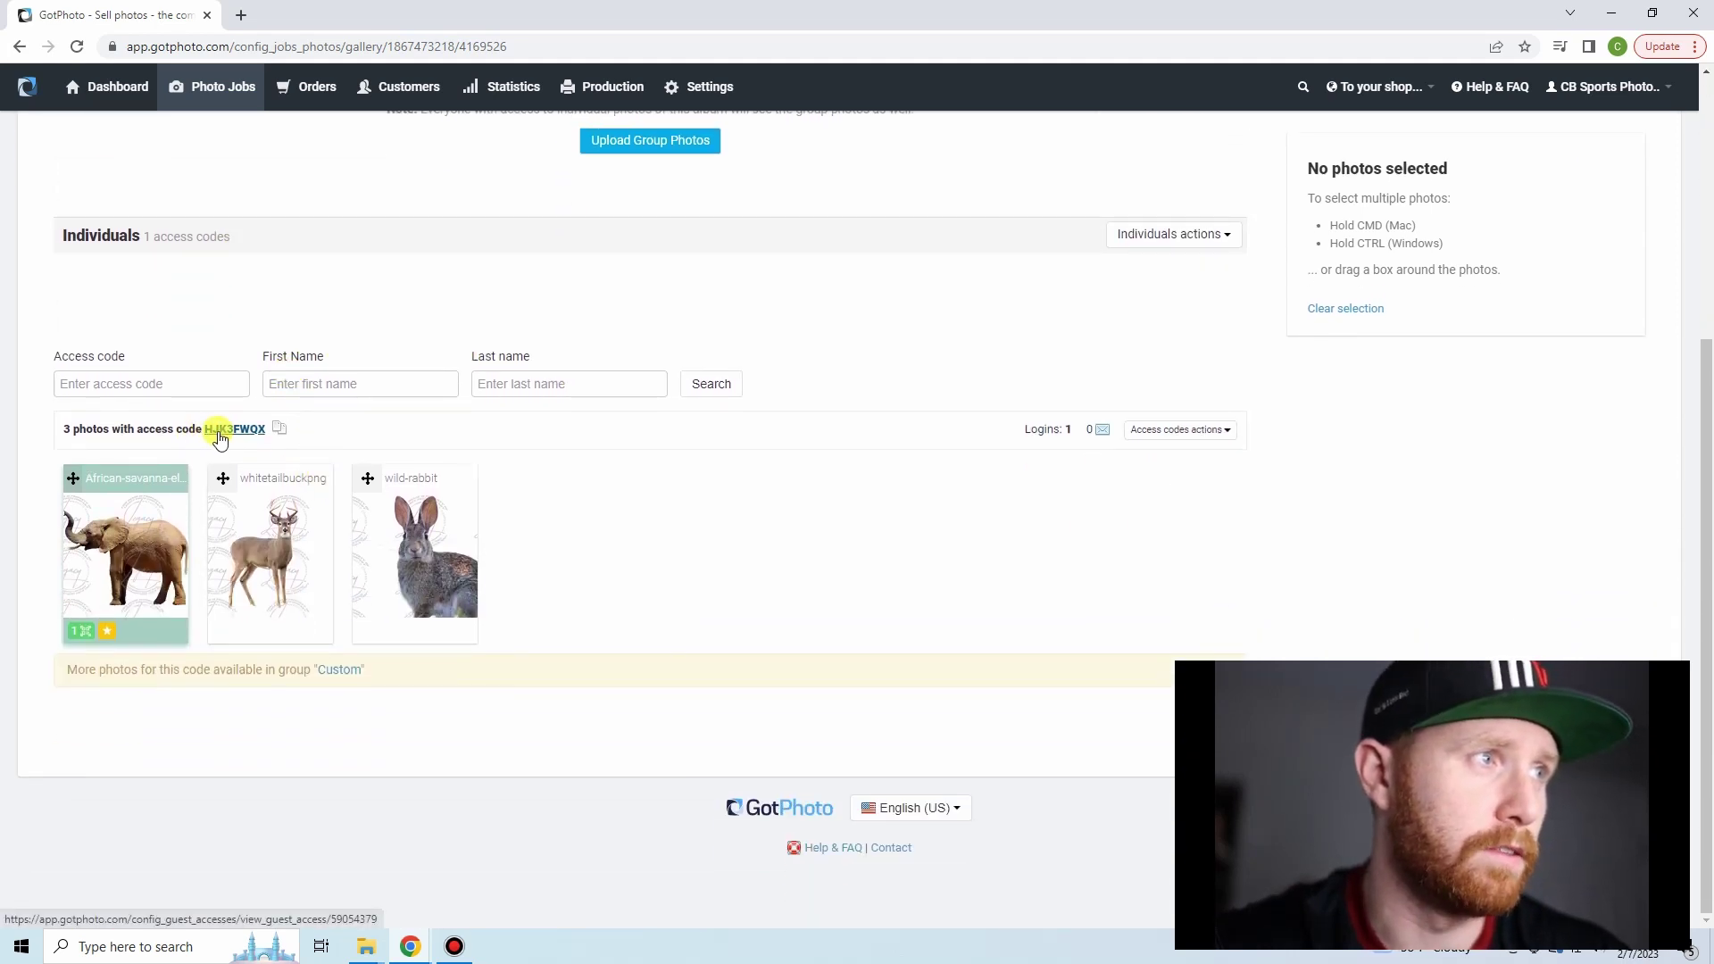
{"action": "scroll", "coordinate": [279, 440], "scroll_direction": "up", "scroll_amount": 5}
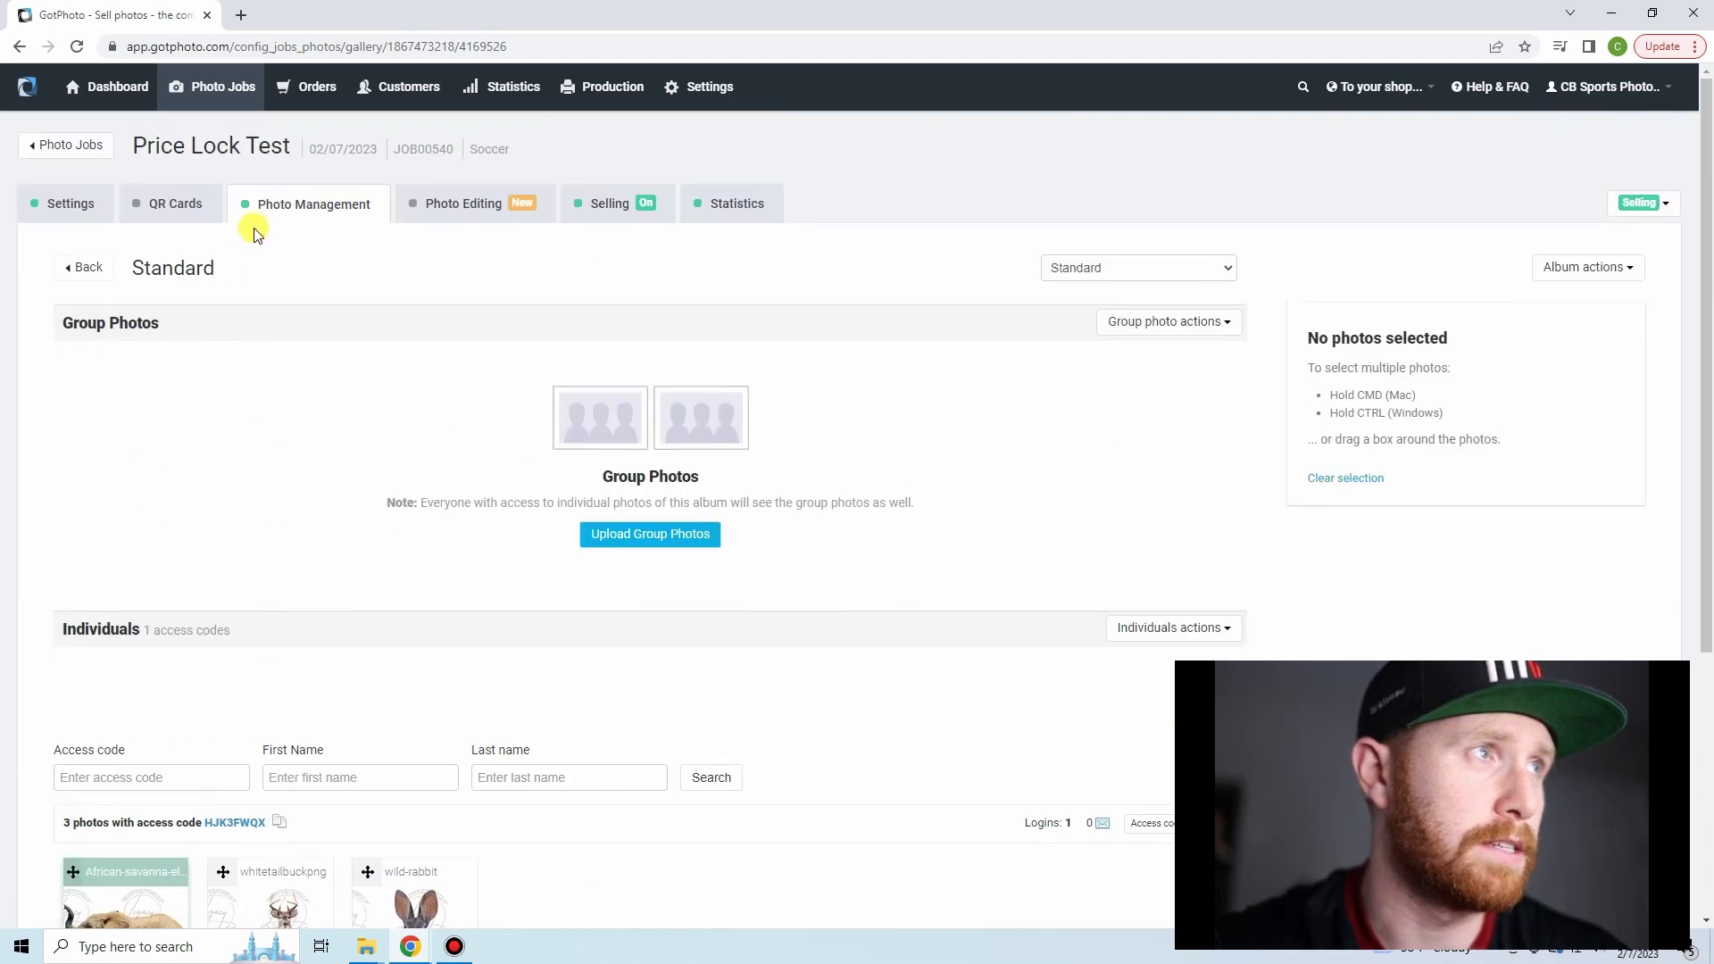
- Go back to the album list and open the Custom album with its three sports photos
{"action": "left_click", "coordinate": [256, 210]}
{"action": "scroll", "coordinate": [178, 491], "scroll_direction": "down", "scroll_amount": 1}
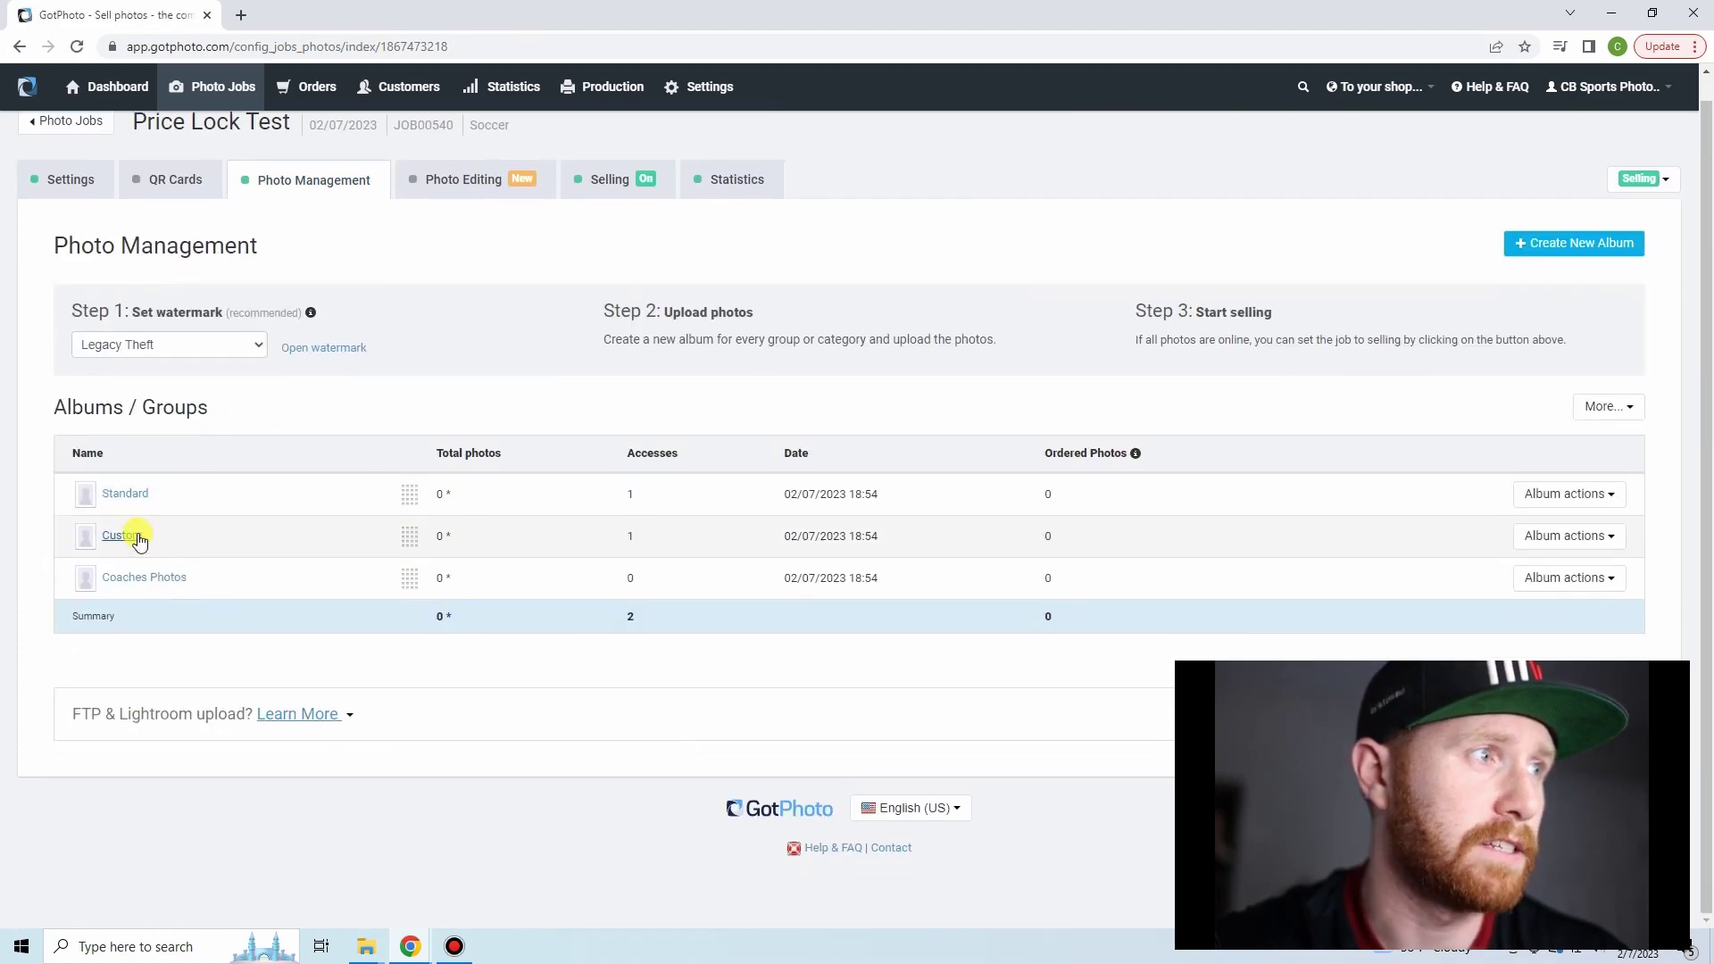
{"action": "left_click", "coordinate": [122, 536]}
{"action": "scroll", "coordinate": [214, 671], "scroll_direction": "down", "scroll_amount": 2}
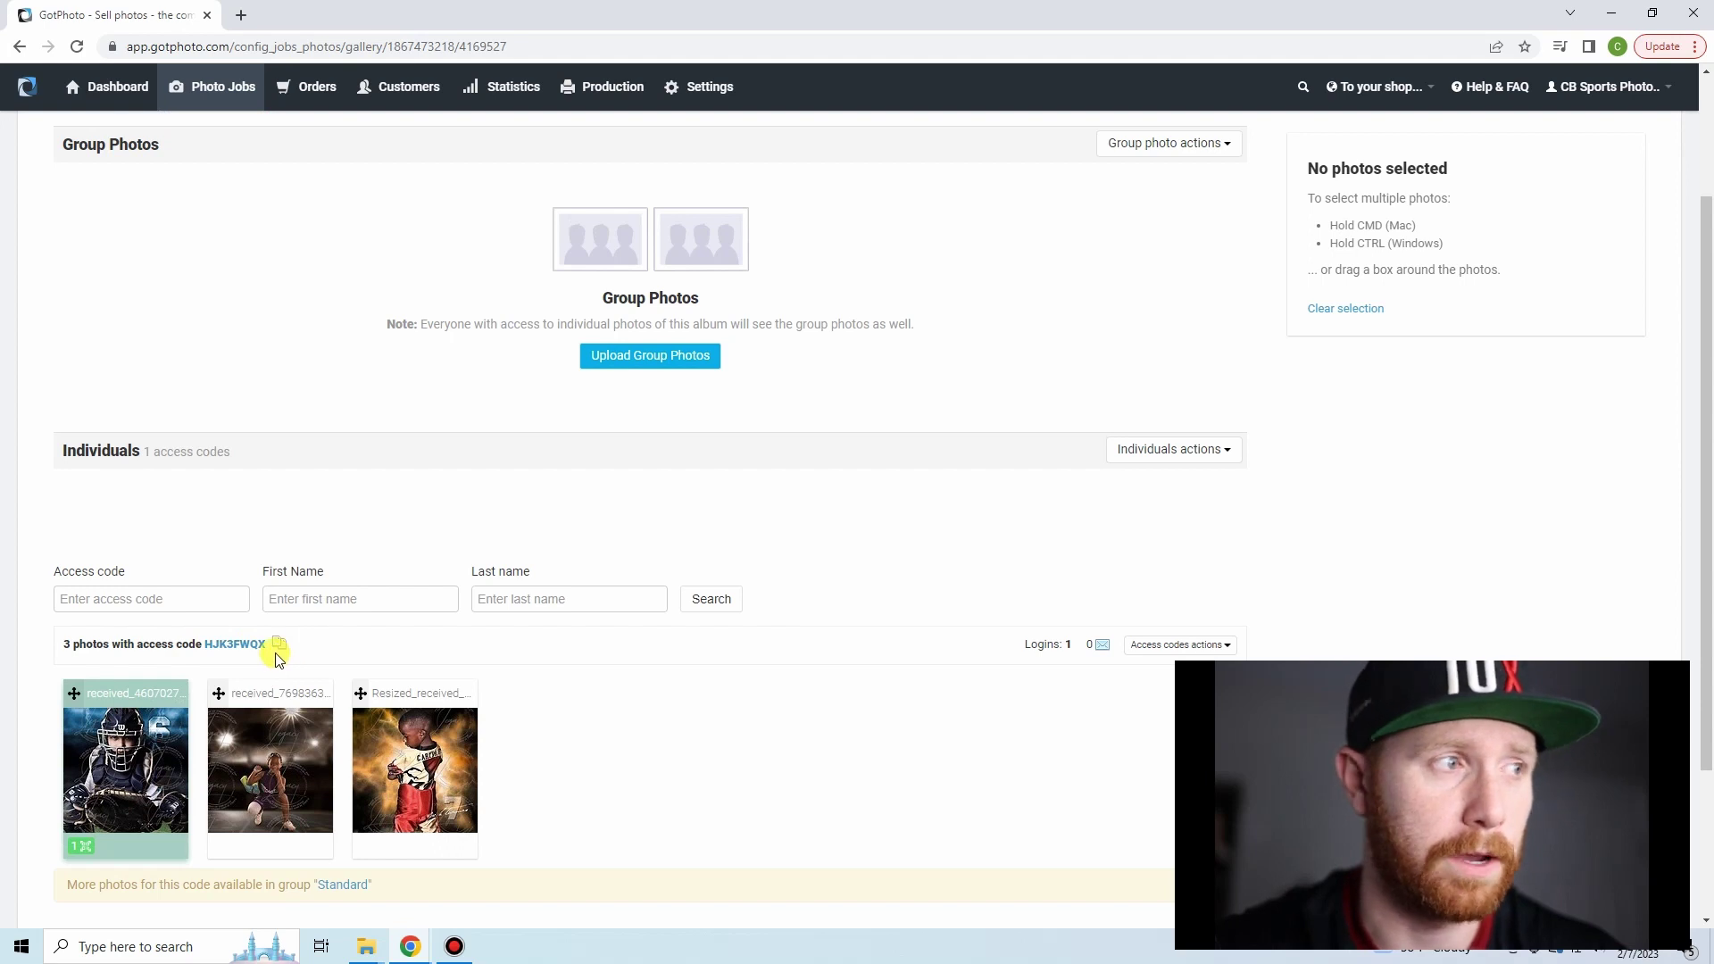
{"action": "scroll", "coordinate": [432, 652], "scroll_direction": "up", "scroll_amount": 2}
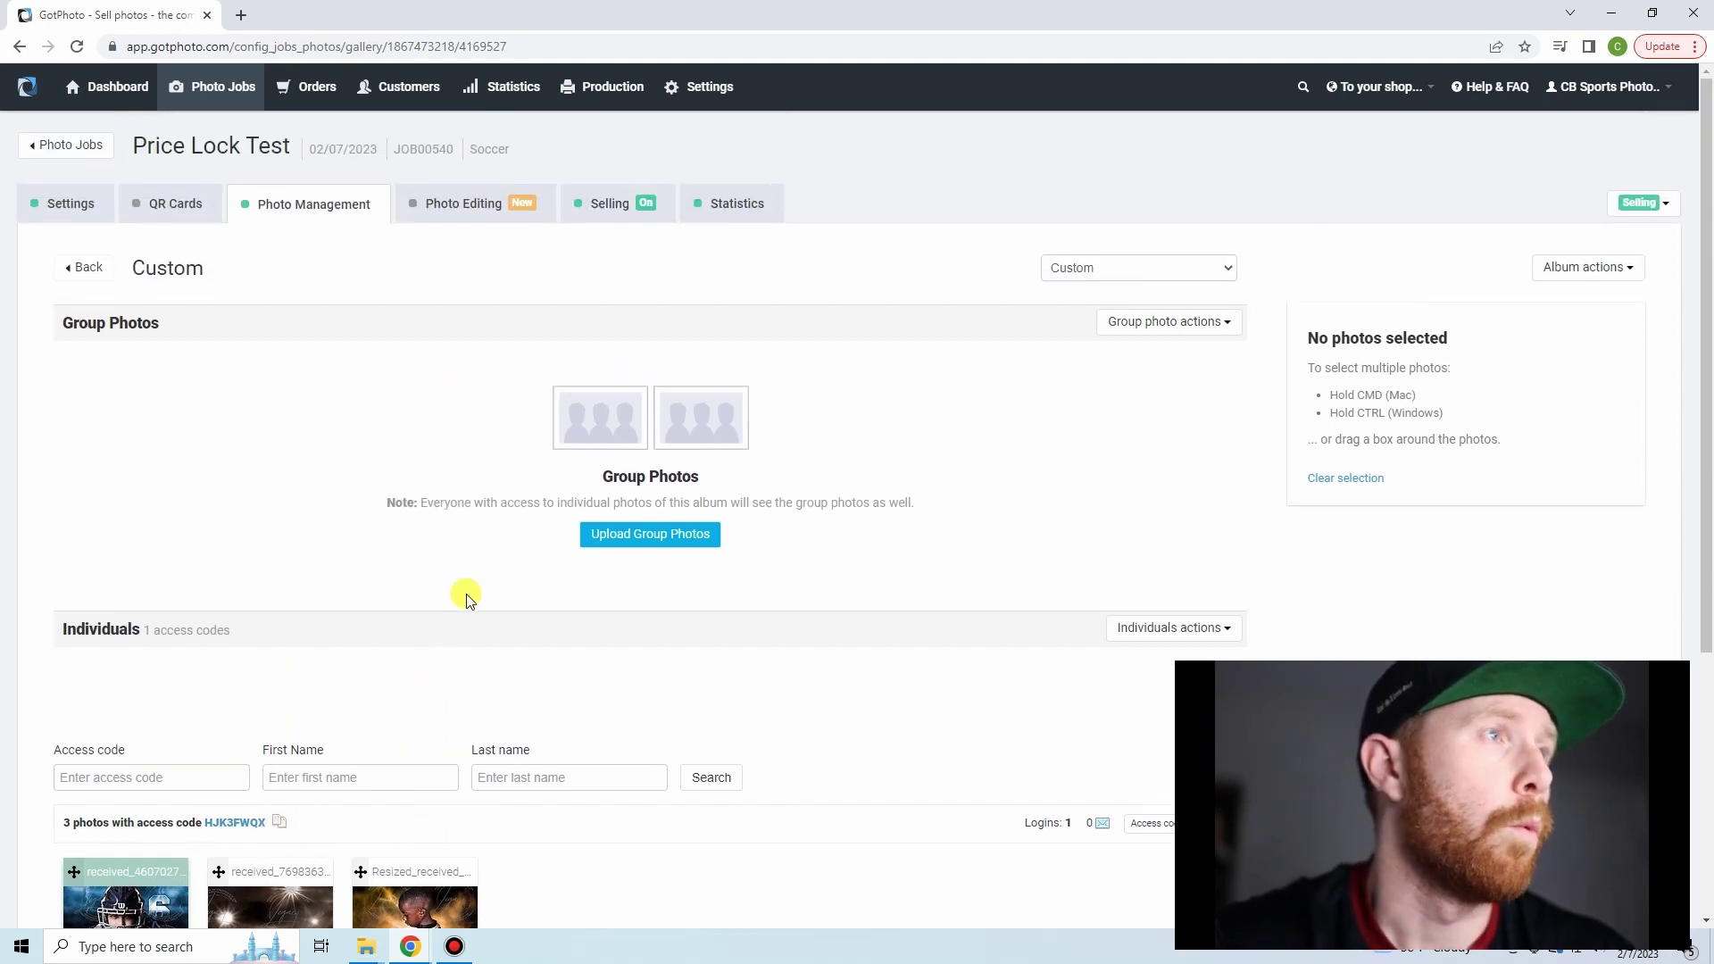
- Check the Soccer 2022 price profile in the job's settings
{"action": "left_click", "coordinate": [54, 212]}
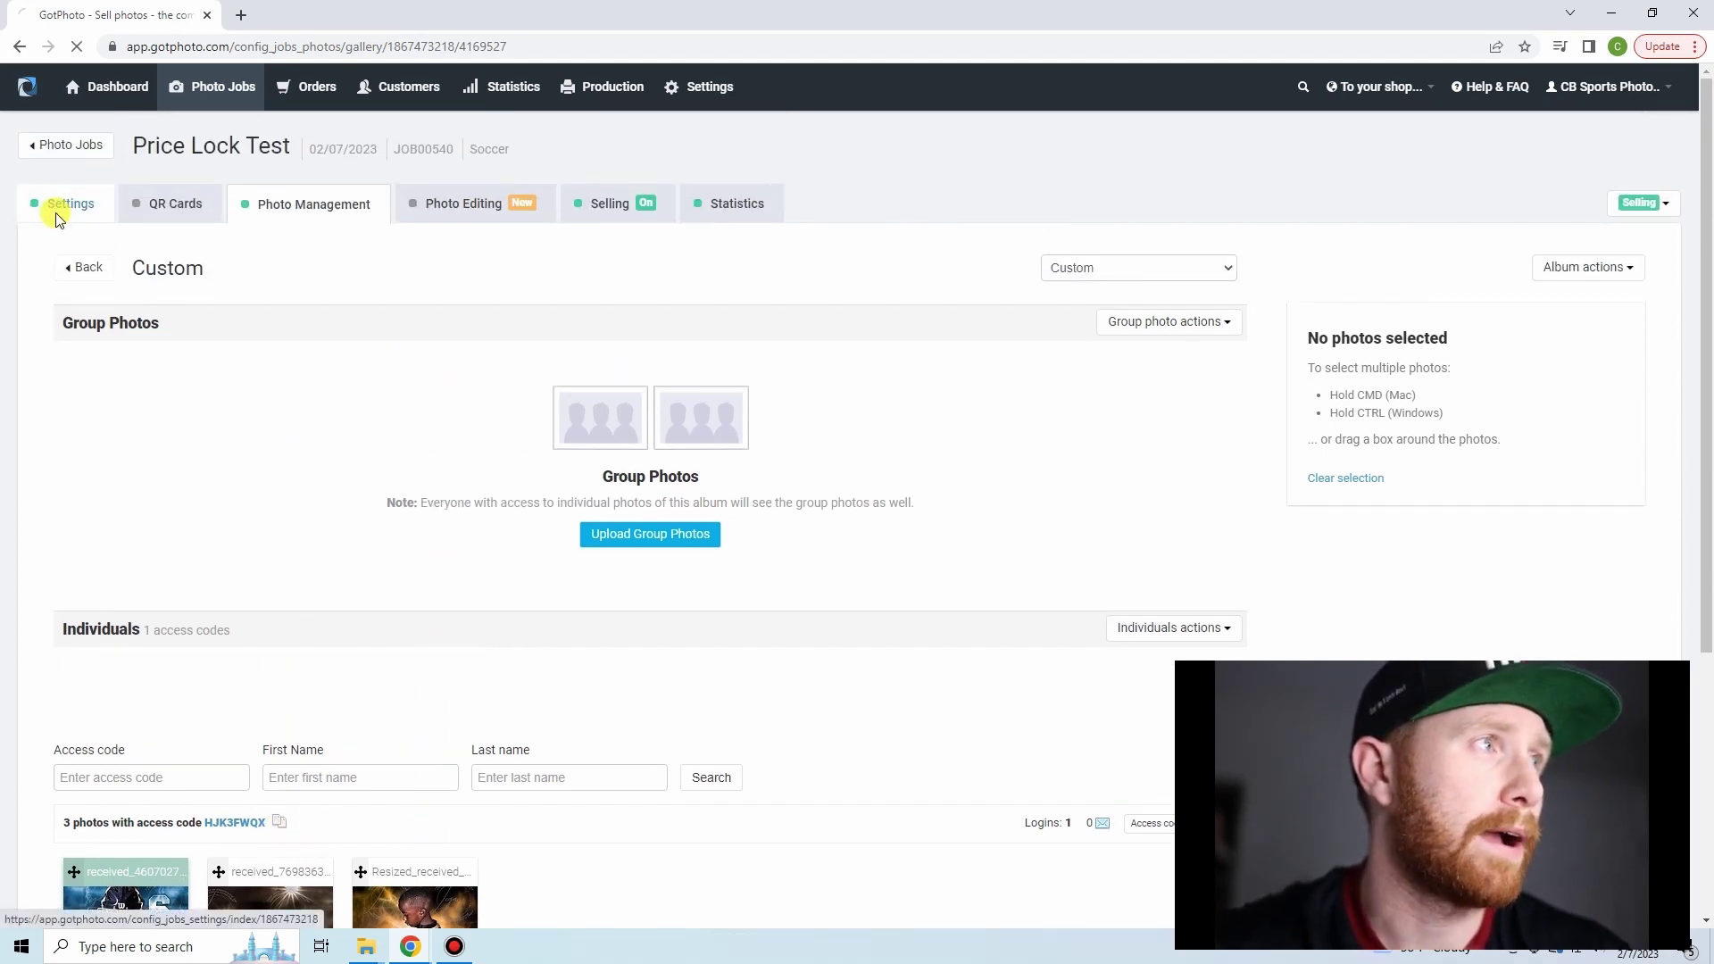
{"action": "scroll", "coordinate": [298, 490], "scroll_direction": "down", "scroll_amount": 6}
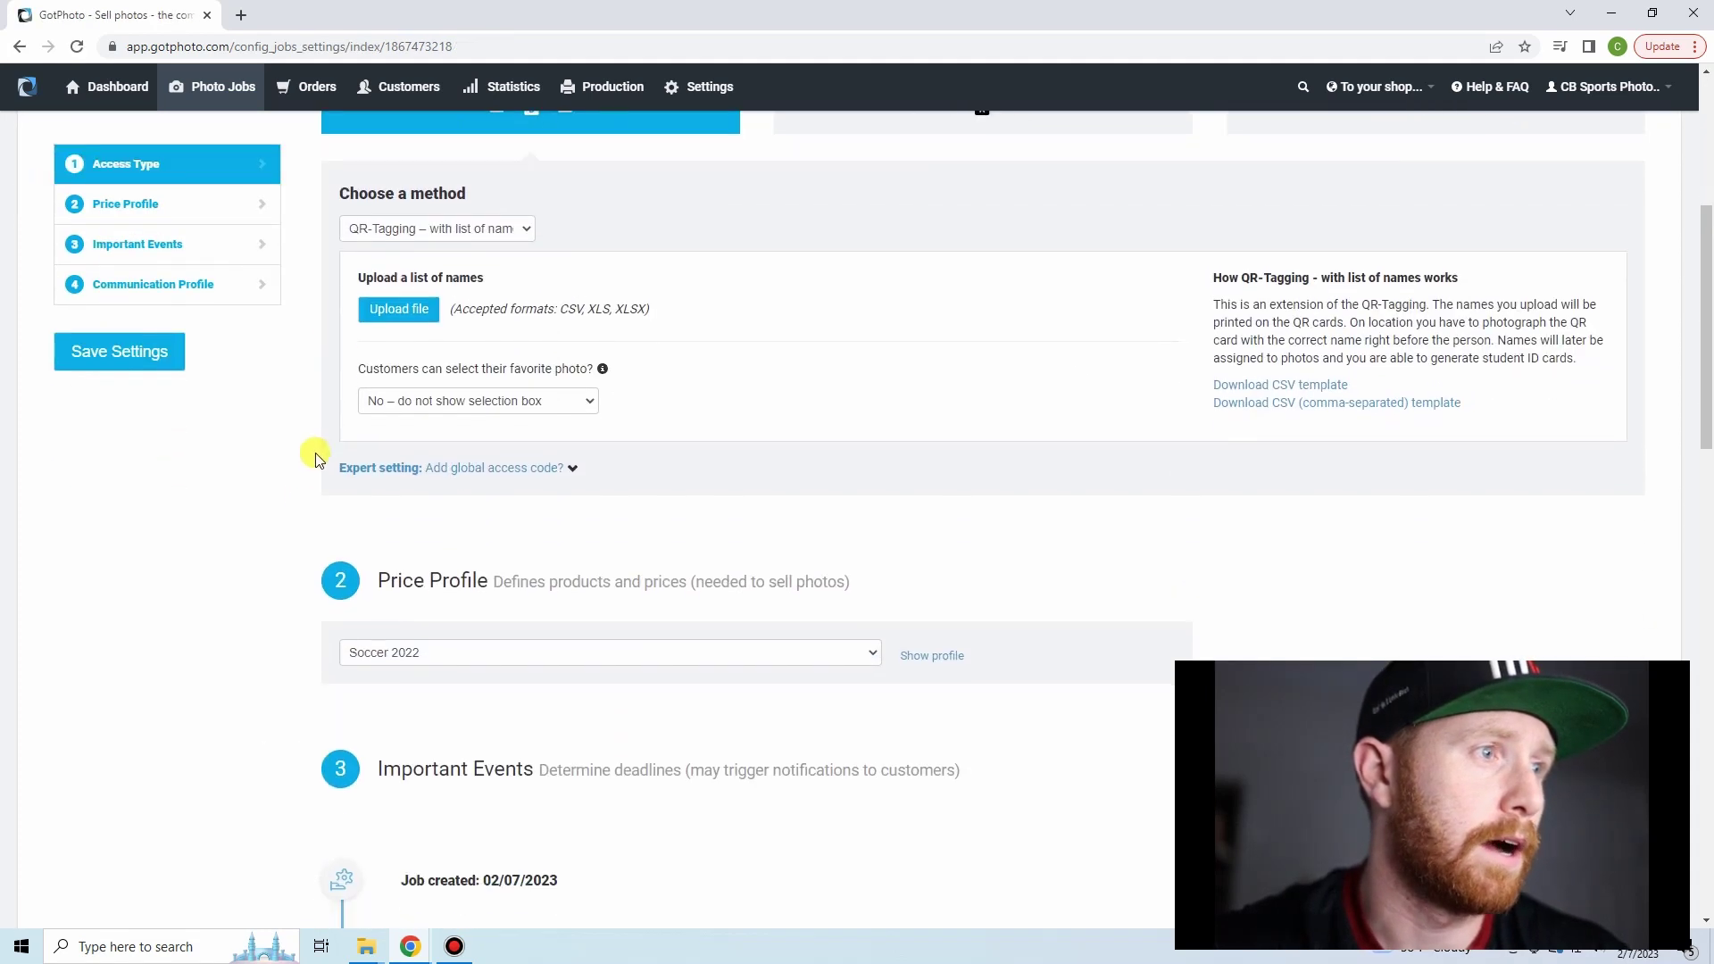
{"action": "scroll", "coordinate": [348, 366], "scroll_direction": "down", "scroll_amount": 2}
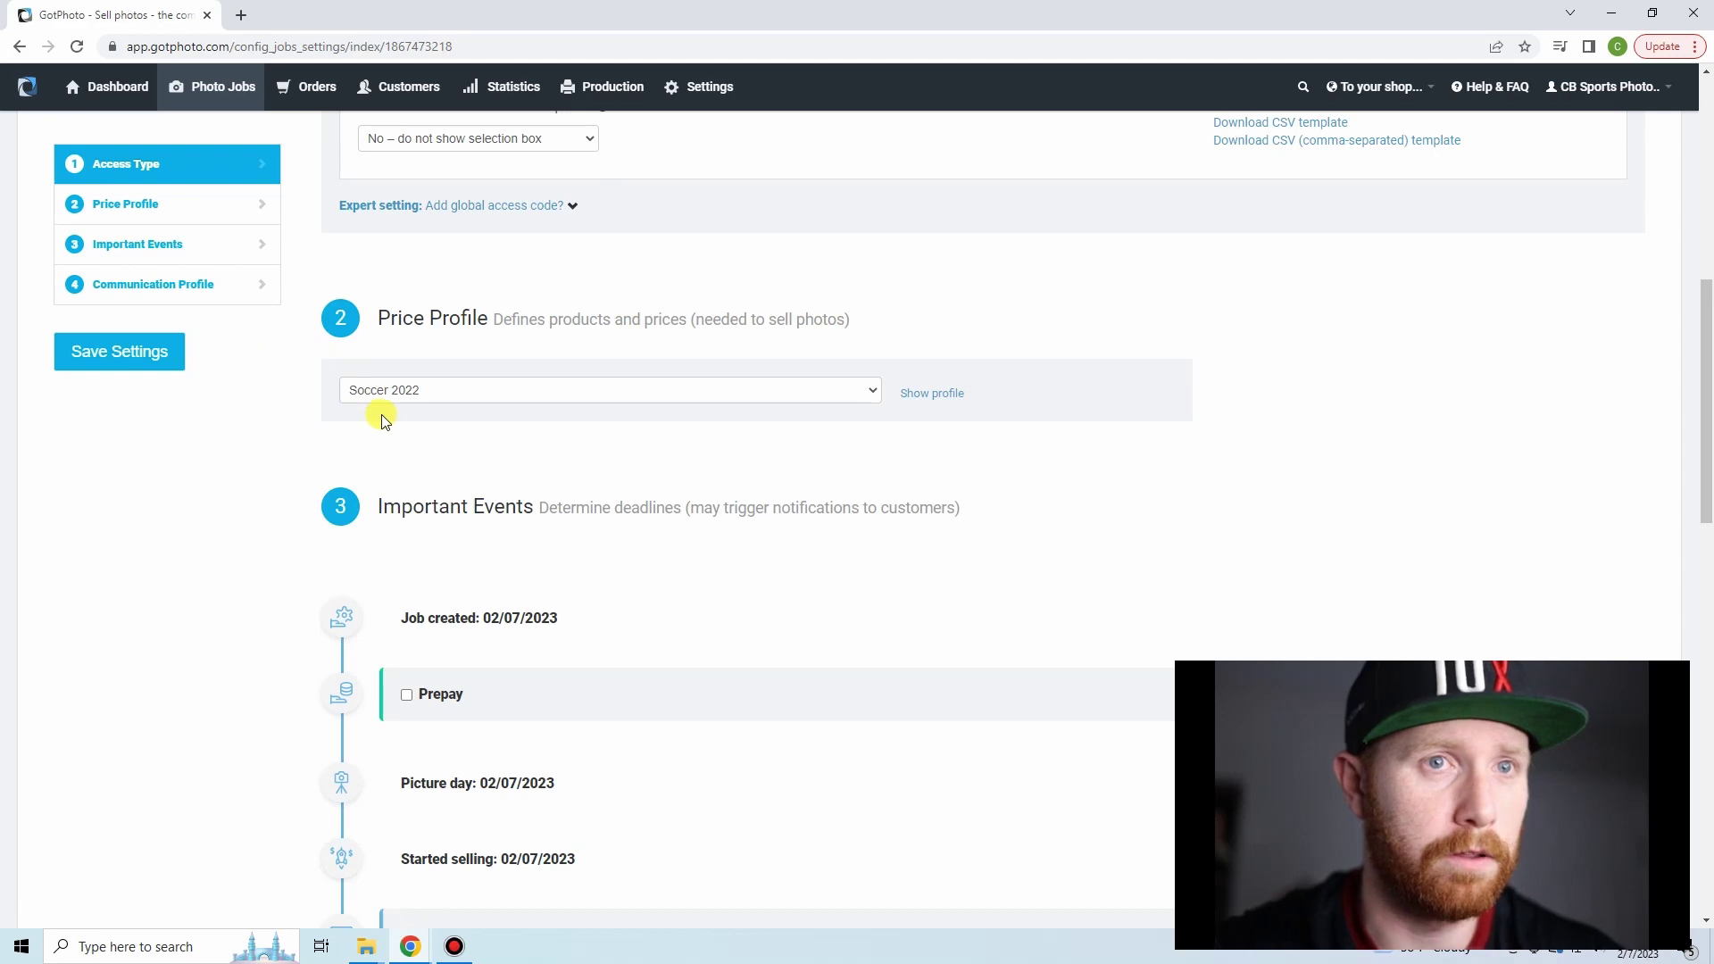
{"action": "scroll", "coordinate": [347, 274], "scroll_direction": "up", "scroll_amount": 7}
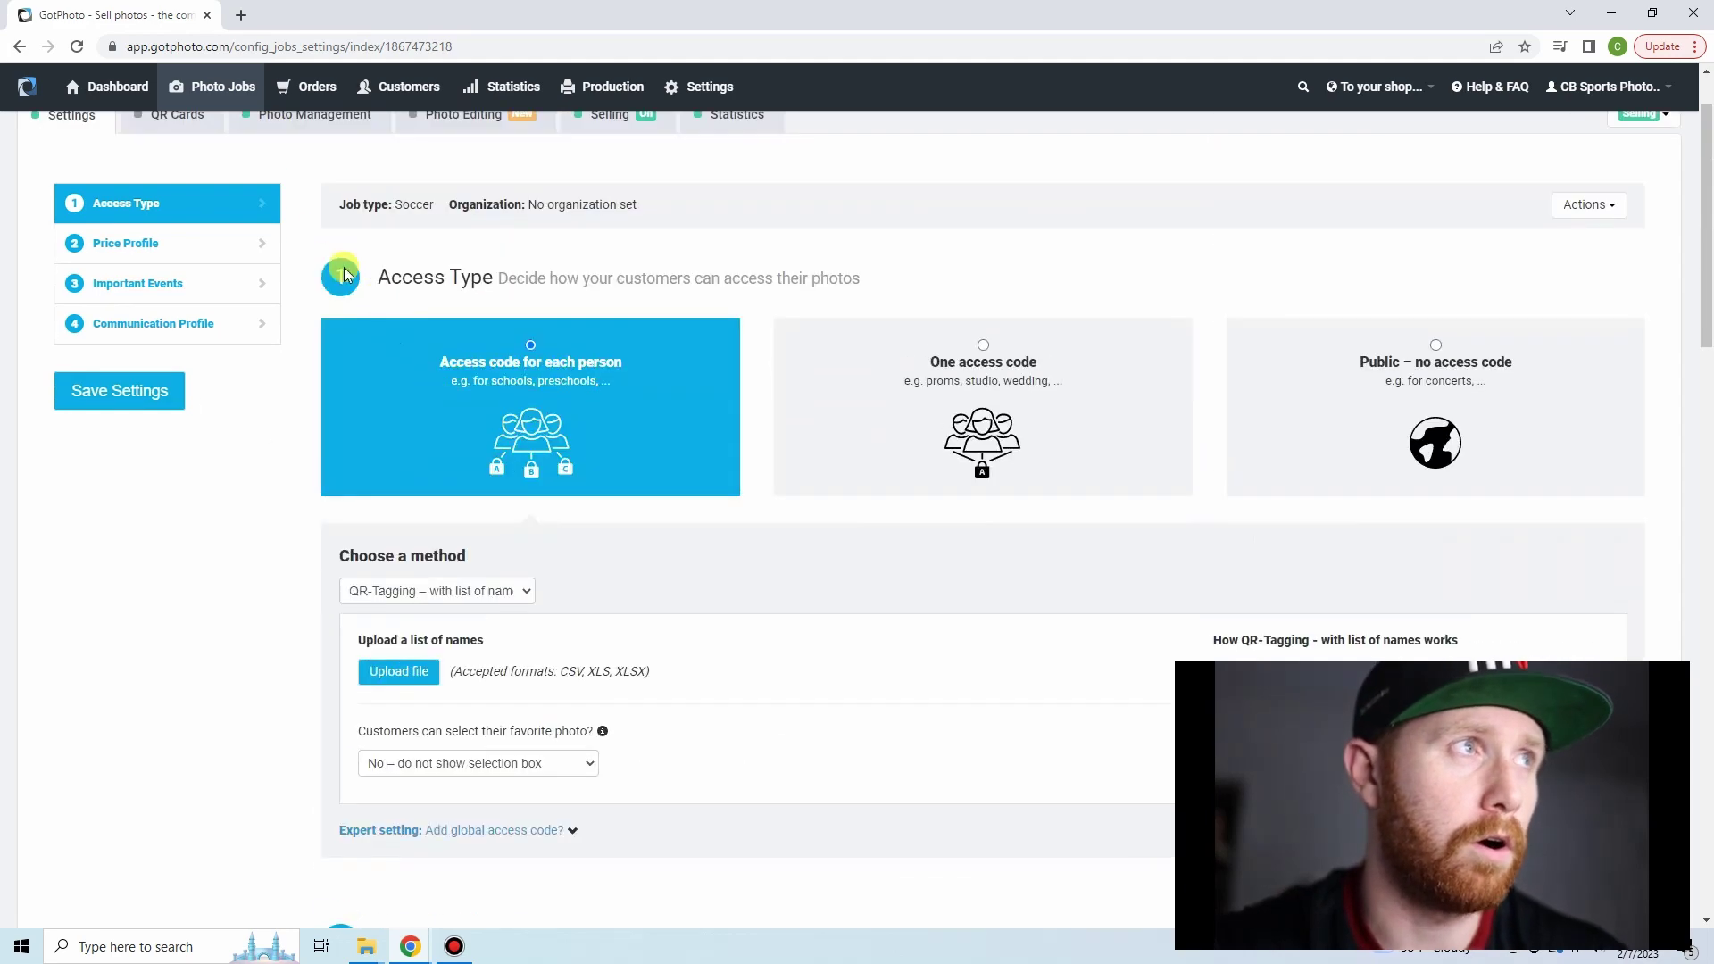
{"action": "scroll", "coordinate": [346, 274], "scroll_direction": "up", "scroll_amount": 1}
- Look at the Coaches Photos album, then return through Settings to the album list
{"action": "left_click", "coordinate": [313, 203]}
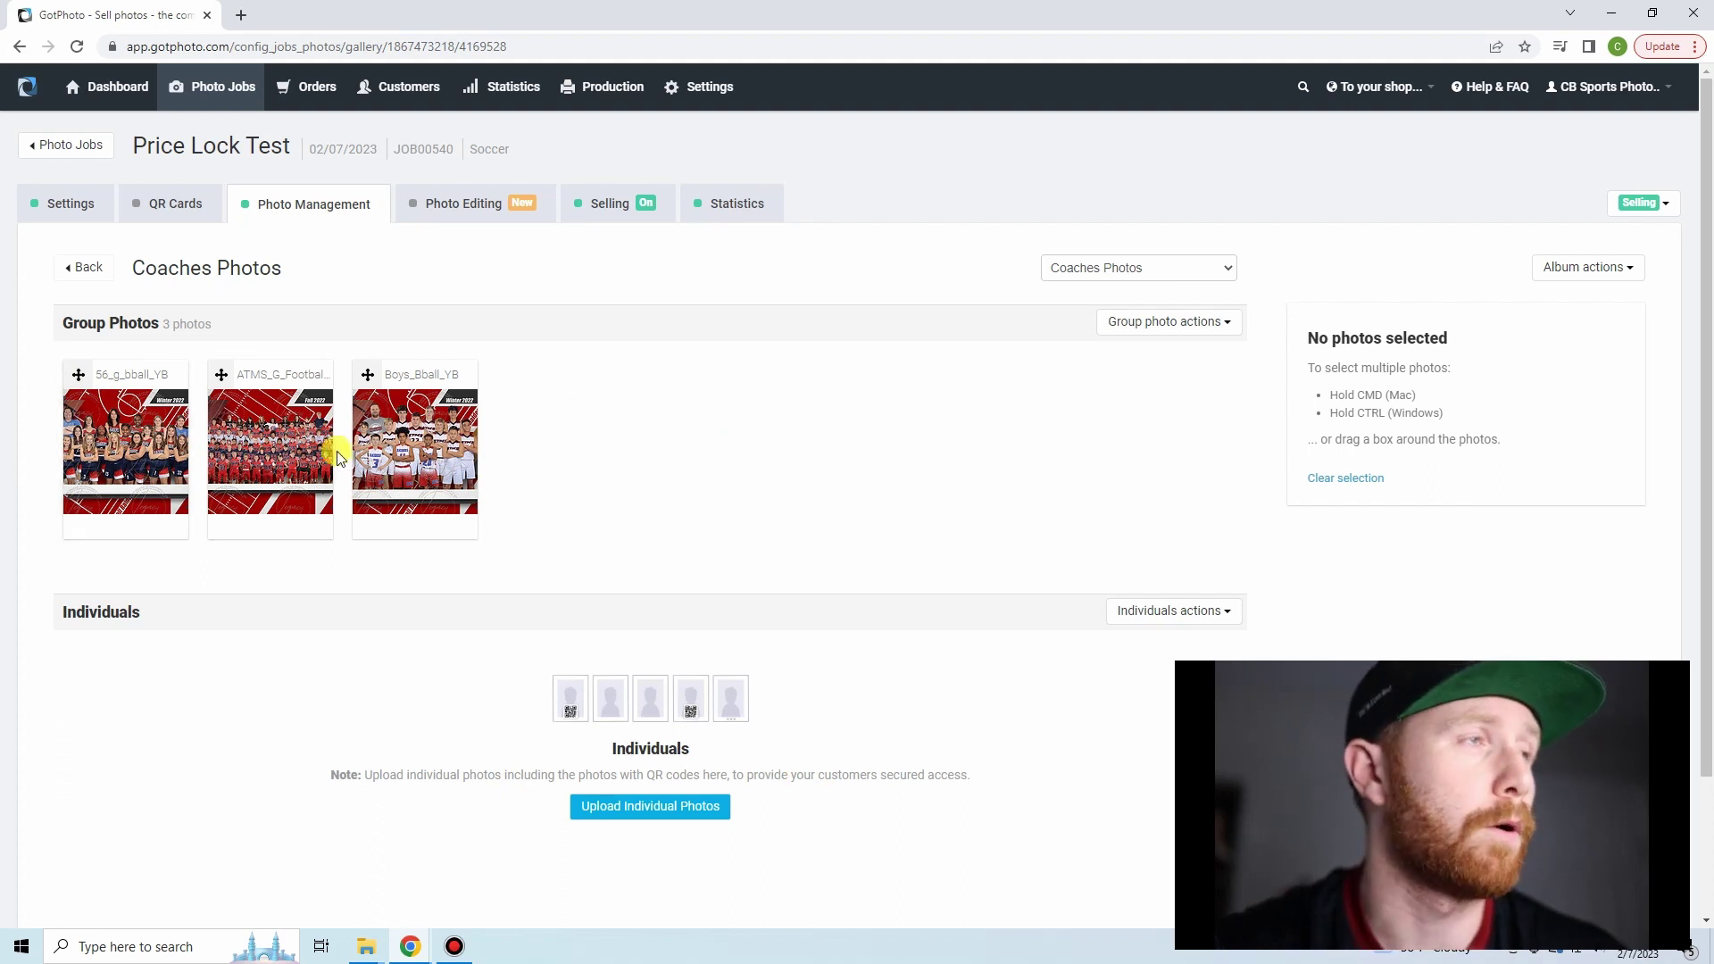
{"action": "left_click", "coordinate": [57, 211]}
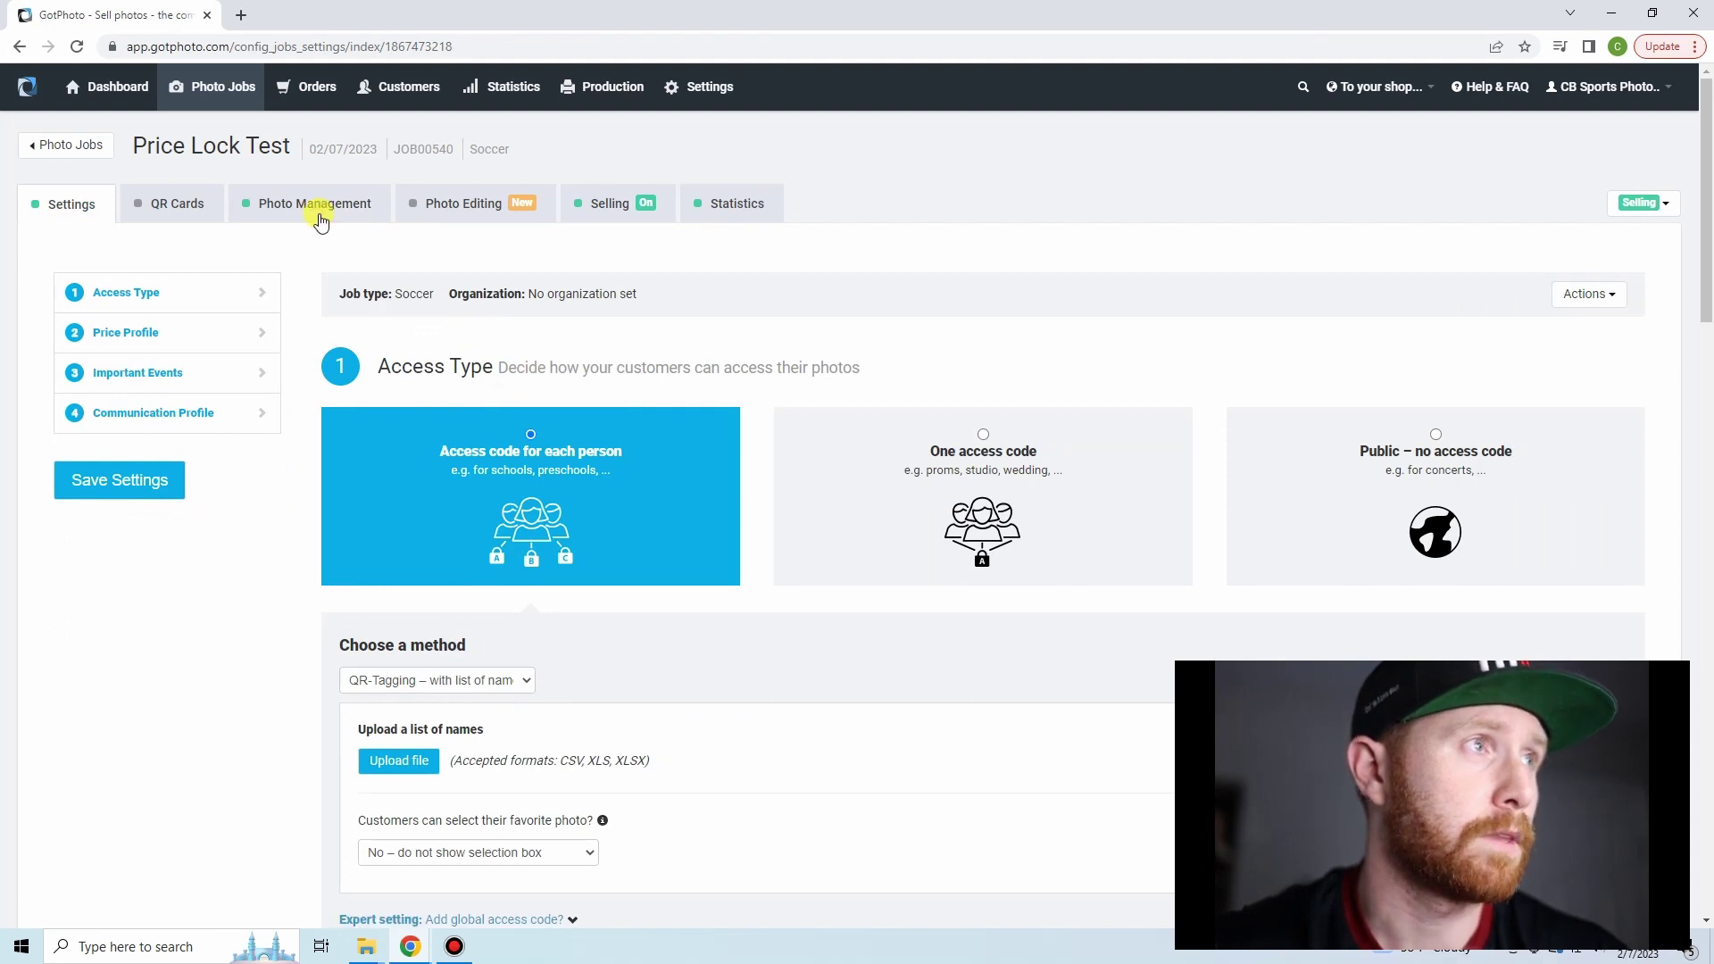
{"action": "left_click", "coordinate": [321, 222]}
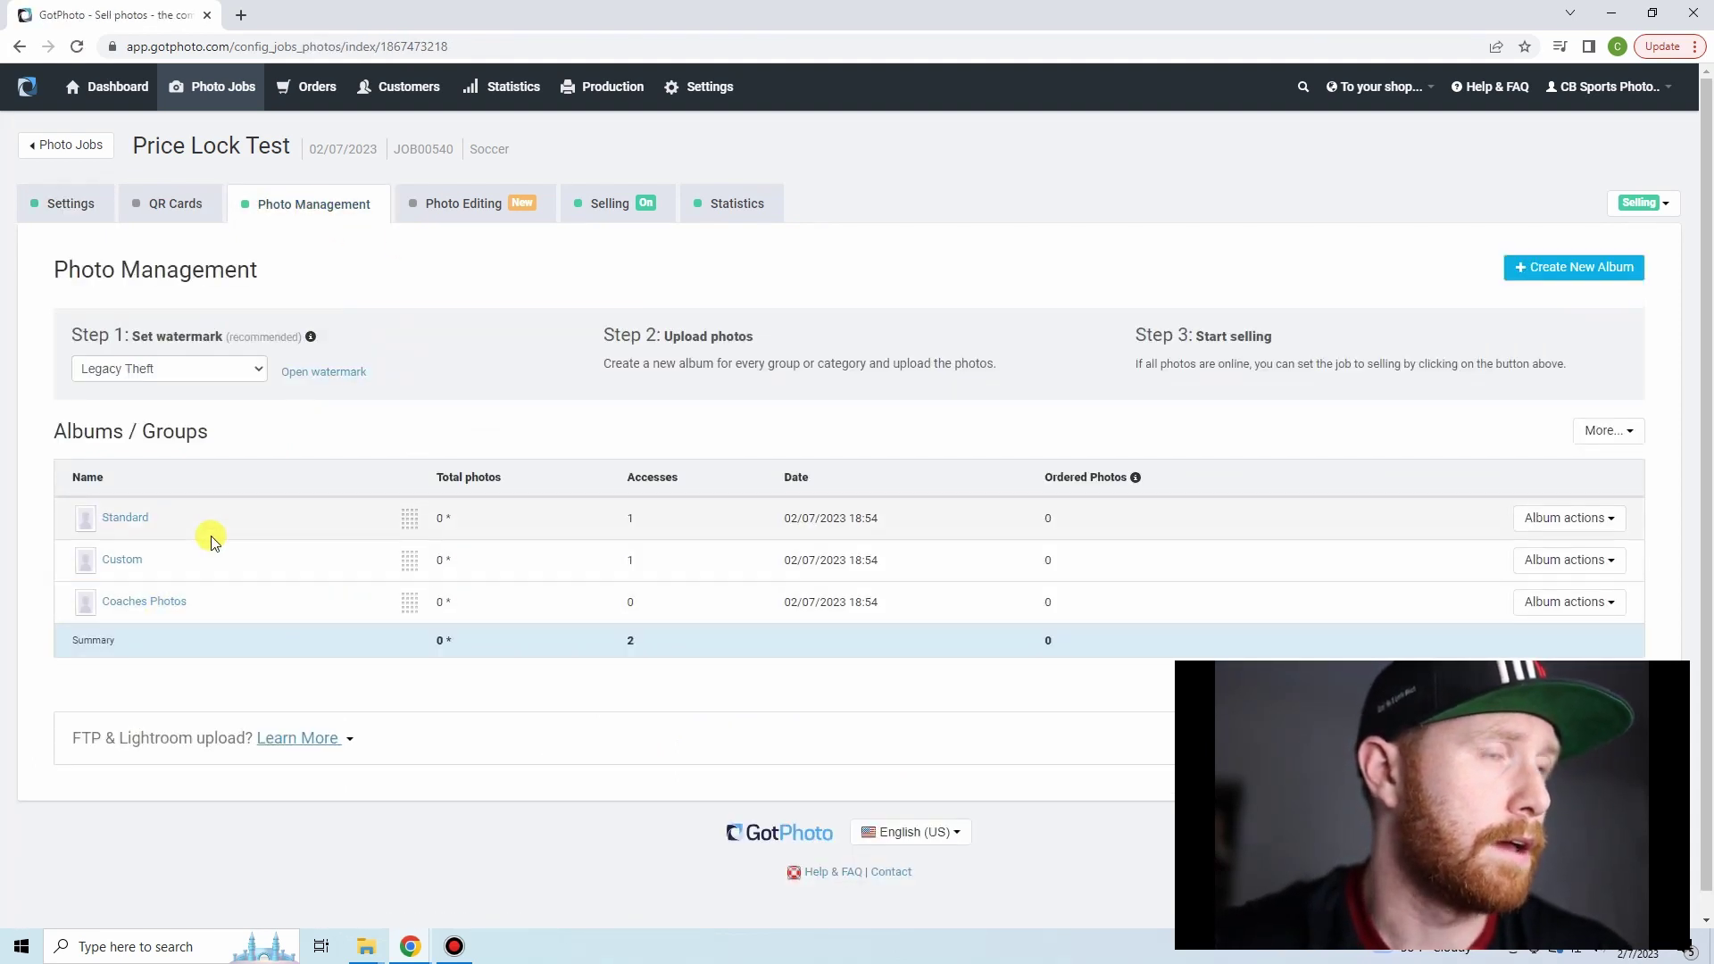
- Open the Standard album, check the price profile under Settings, and return to the album list
{"action": "left_click", "coordinate": [140, 519]}
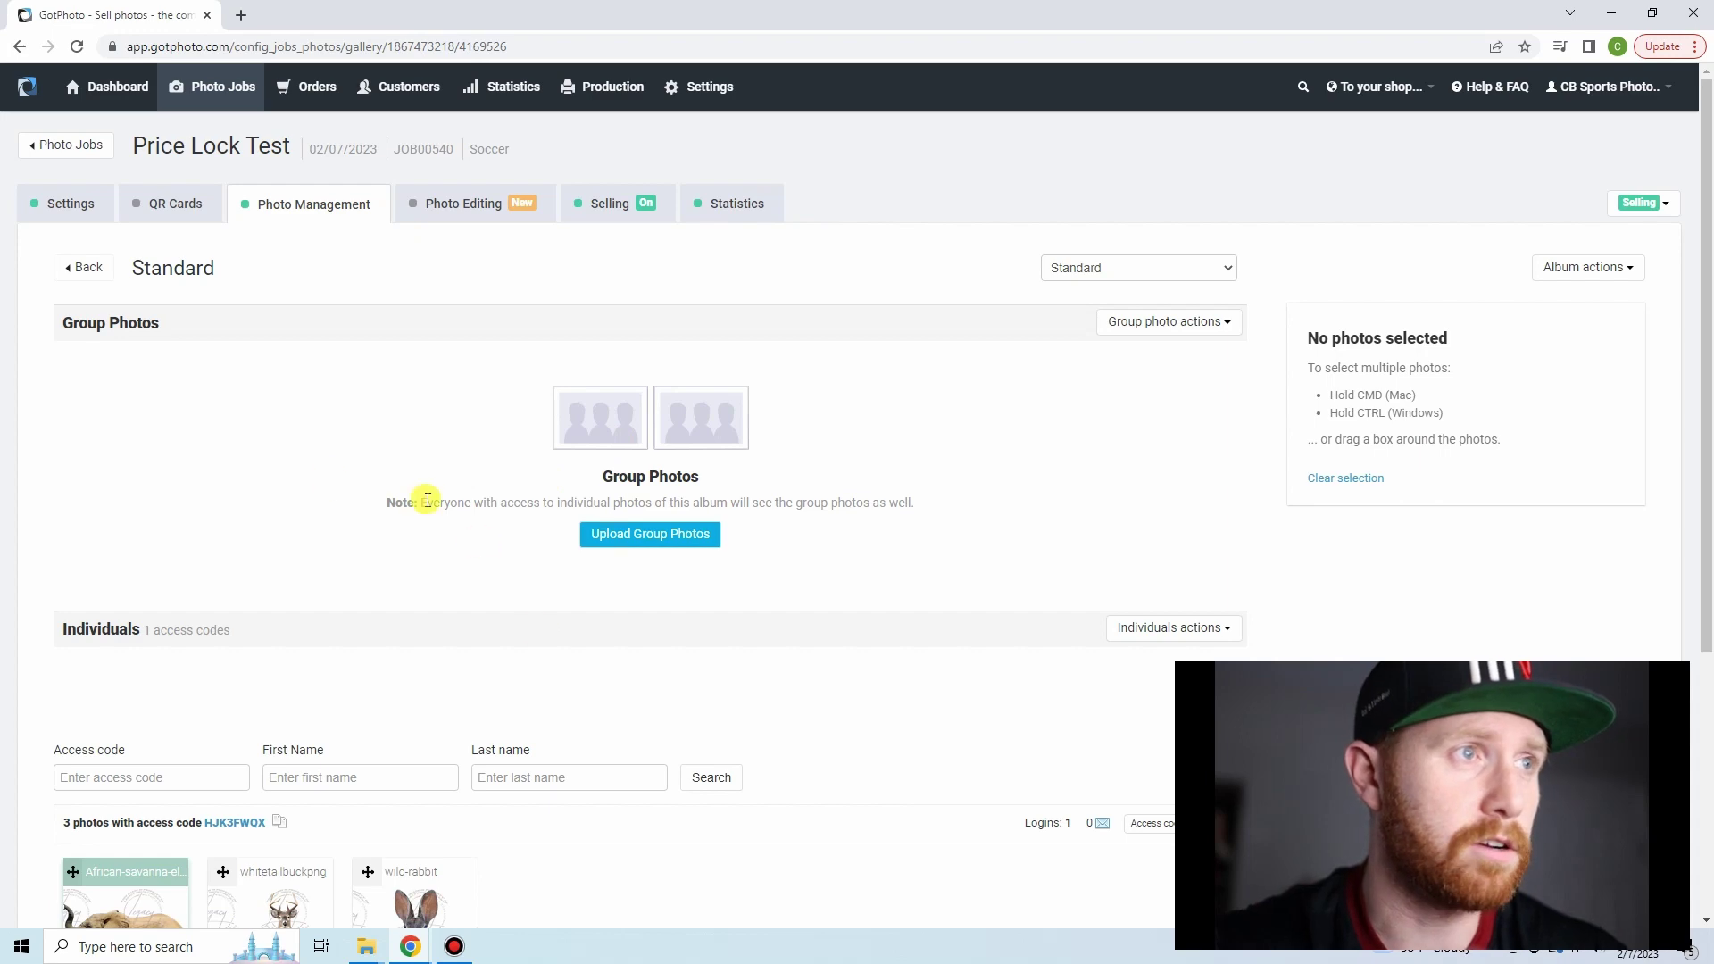
{"action": "left_click", "coordinate": [59, 205]}
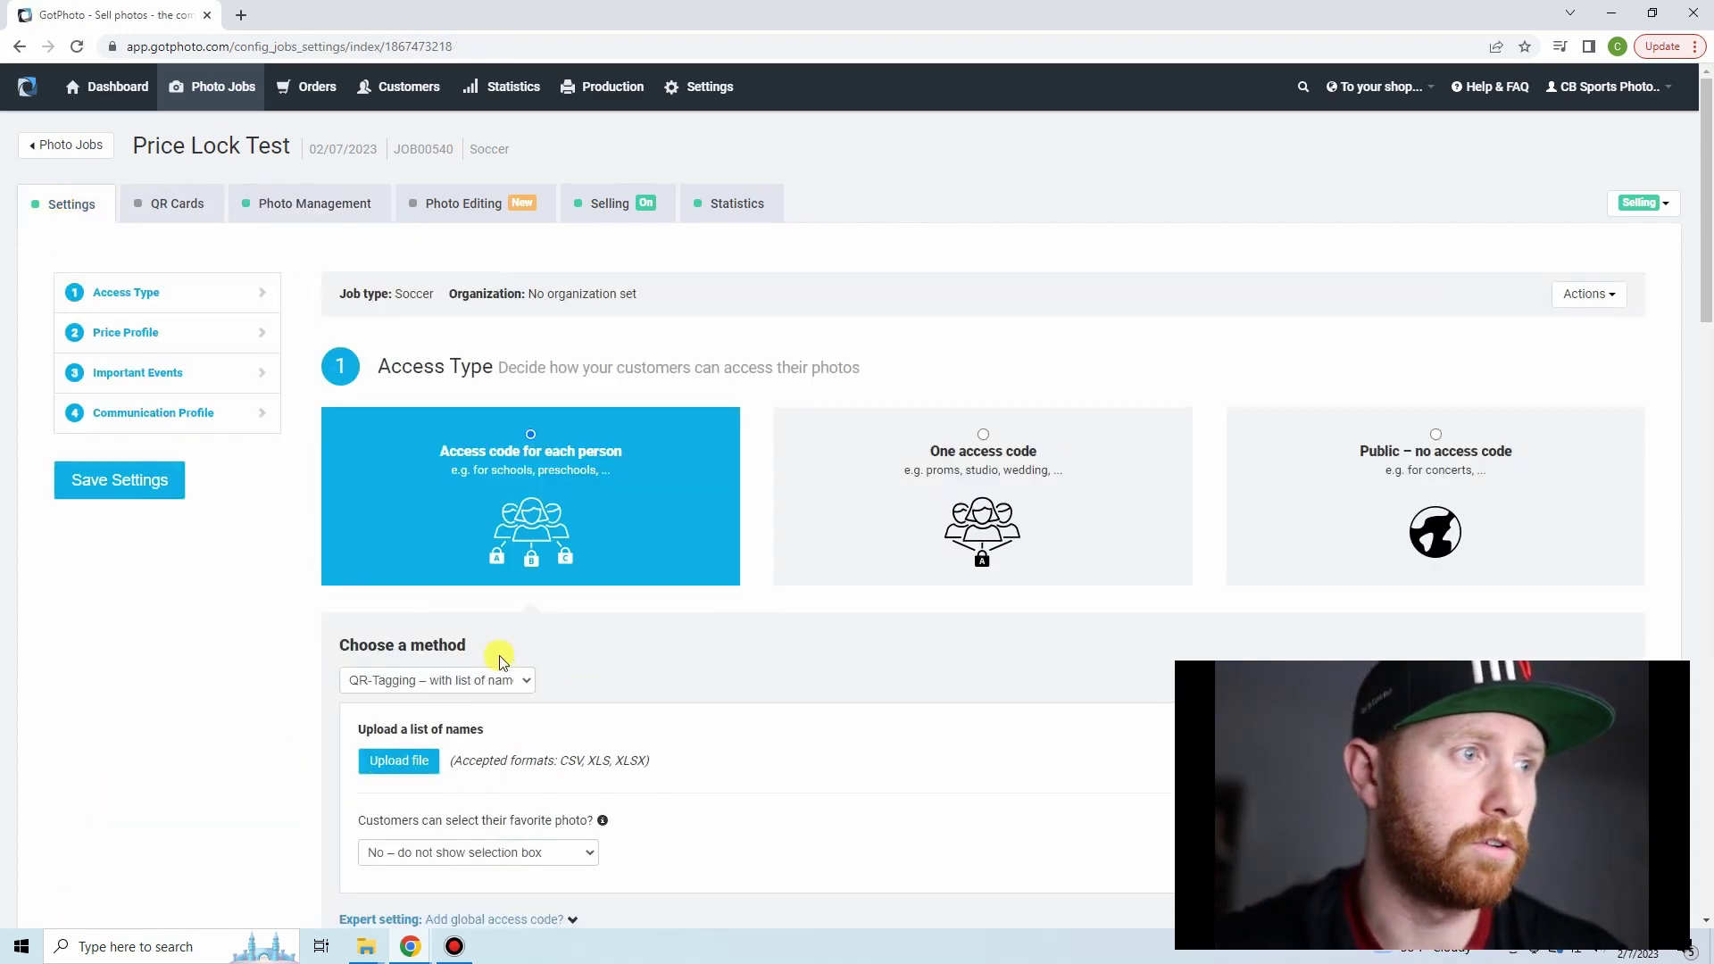
{"action": "scroll", "coordinate": [580, 643], "scroll_direction": "down", "scroll_amount": 5}
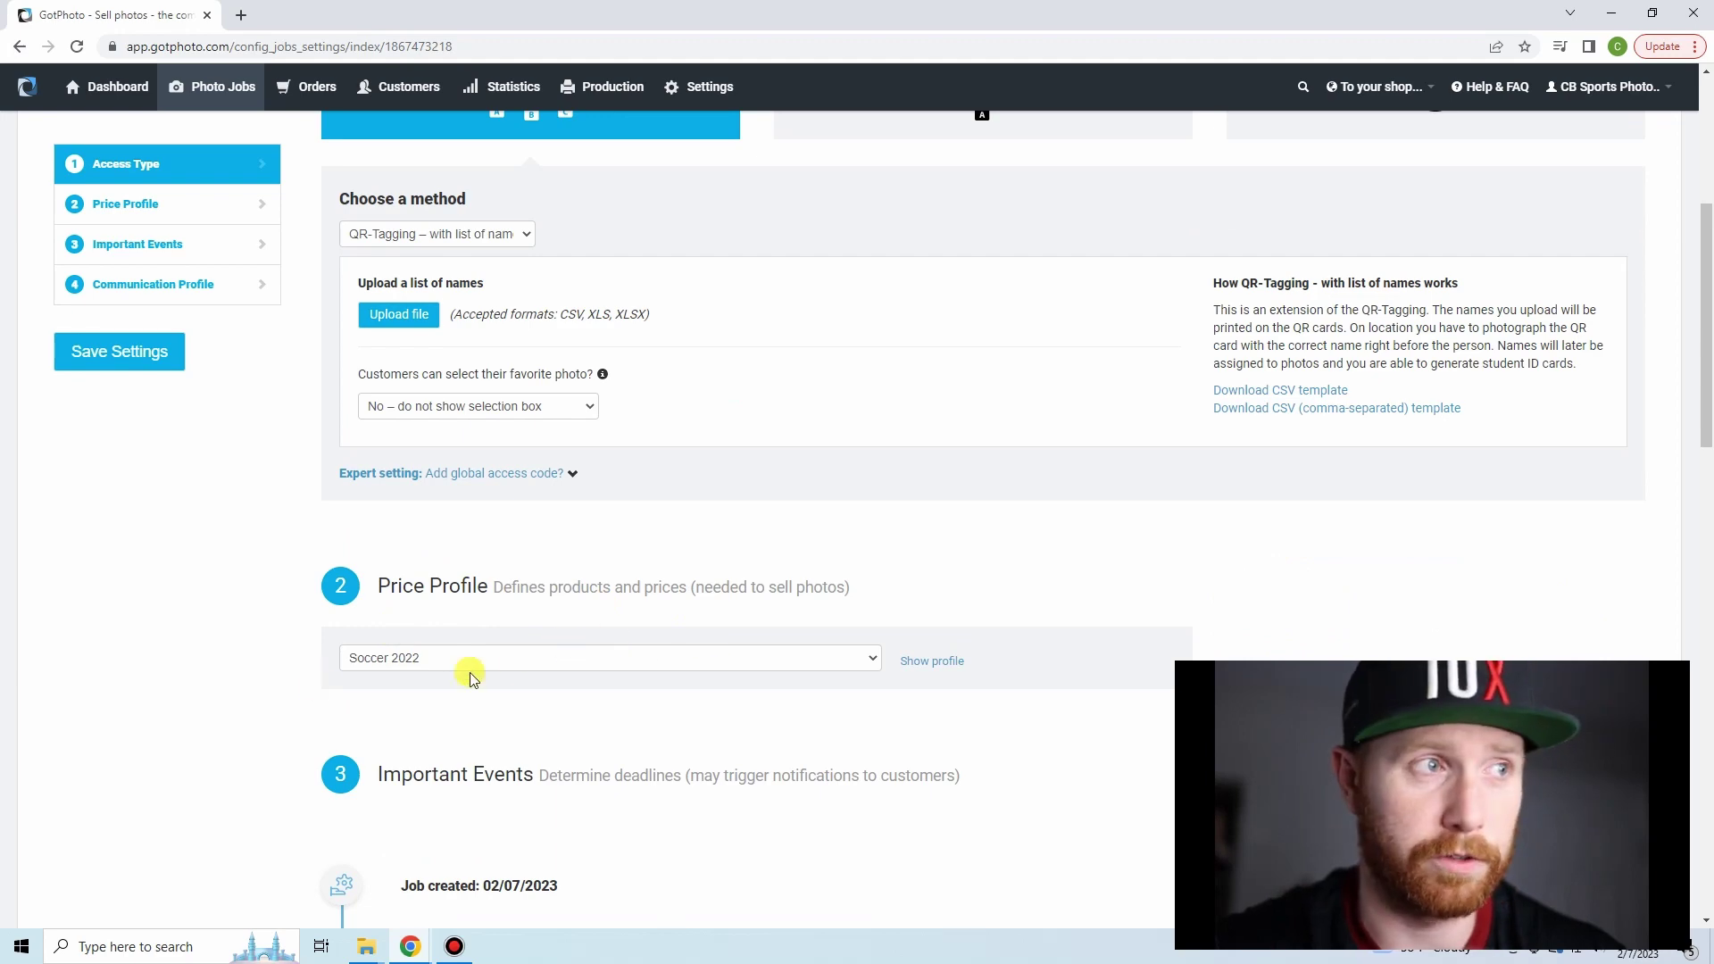
{"action": "scroll", "coordinate": [393, 633], "scroll_direction": "up", "scroll_amount": 5}
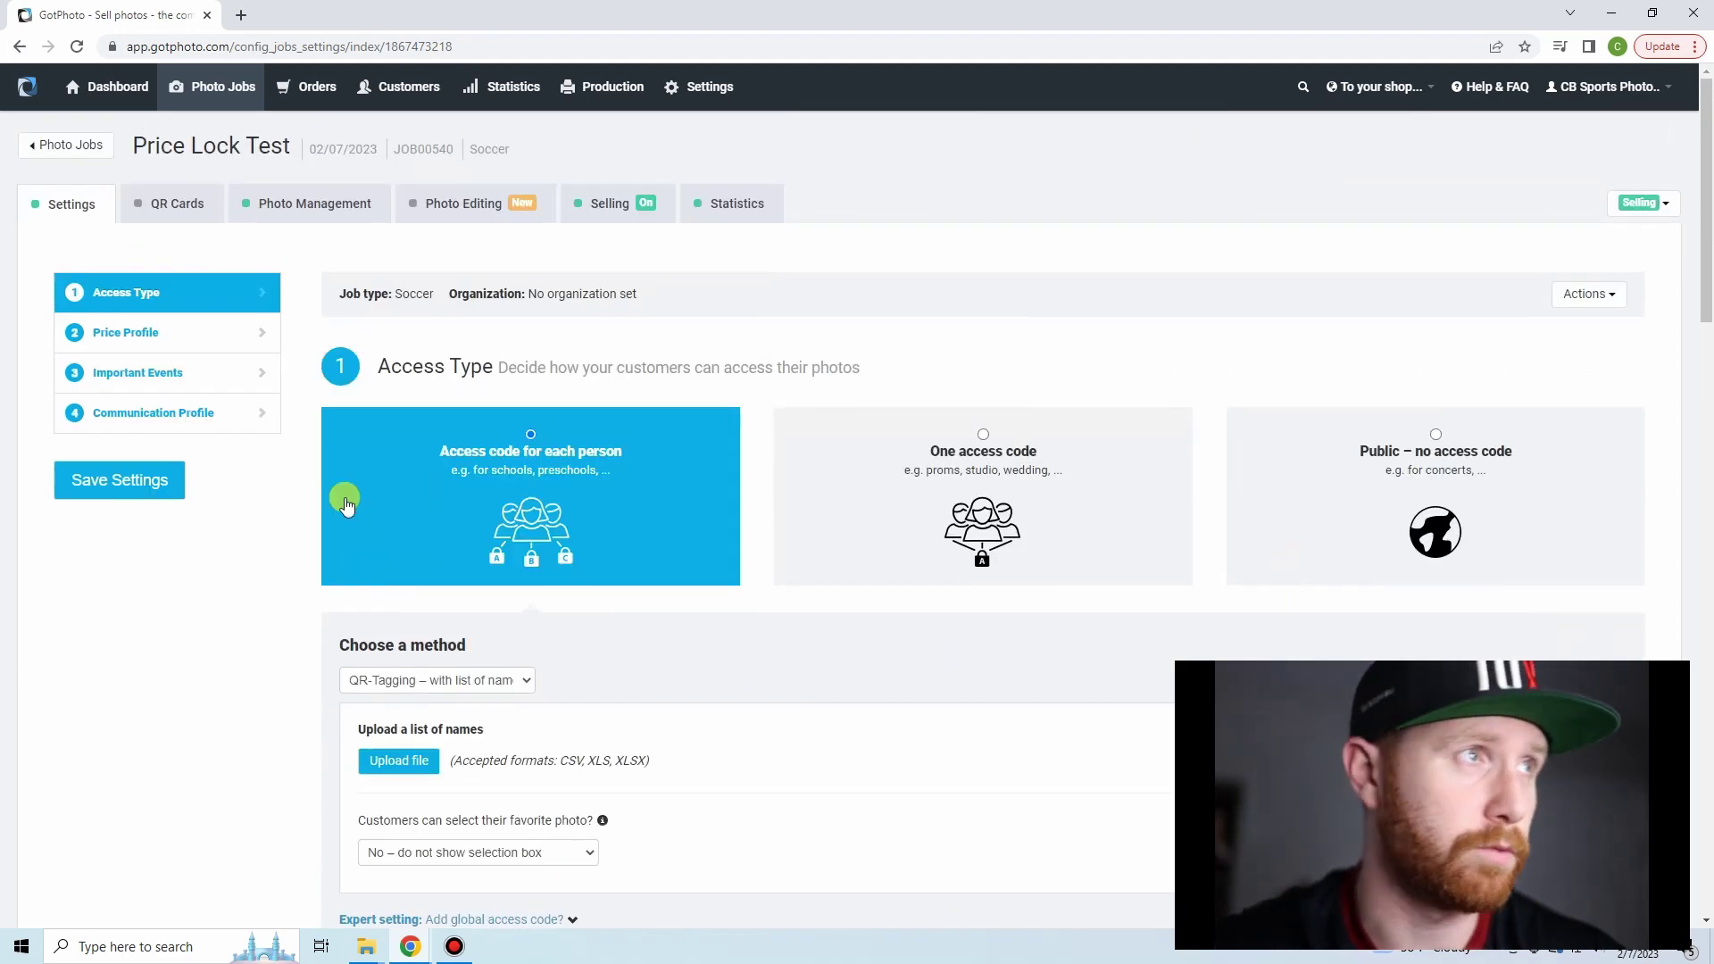
{"action": "left_click", "coordinate": [295, 217]}
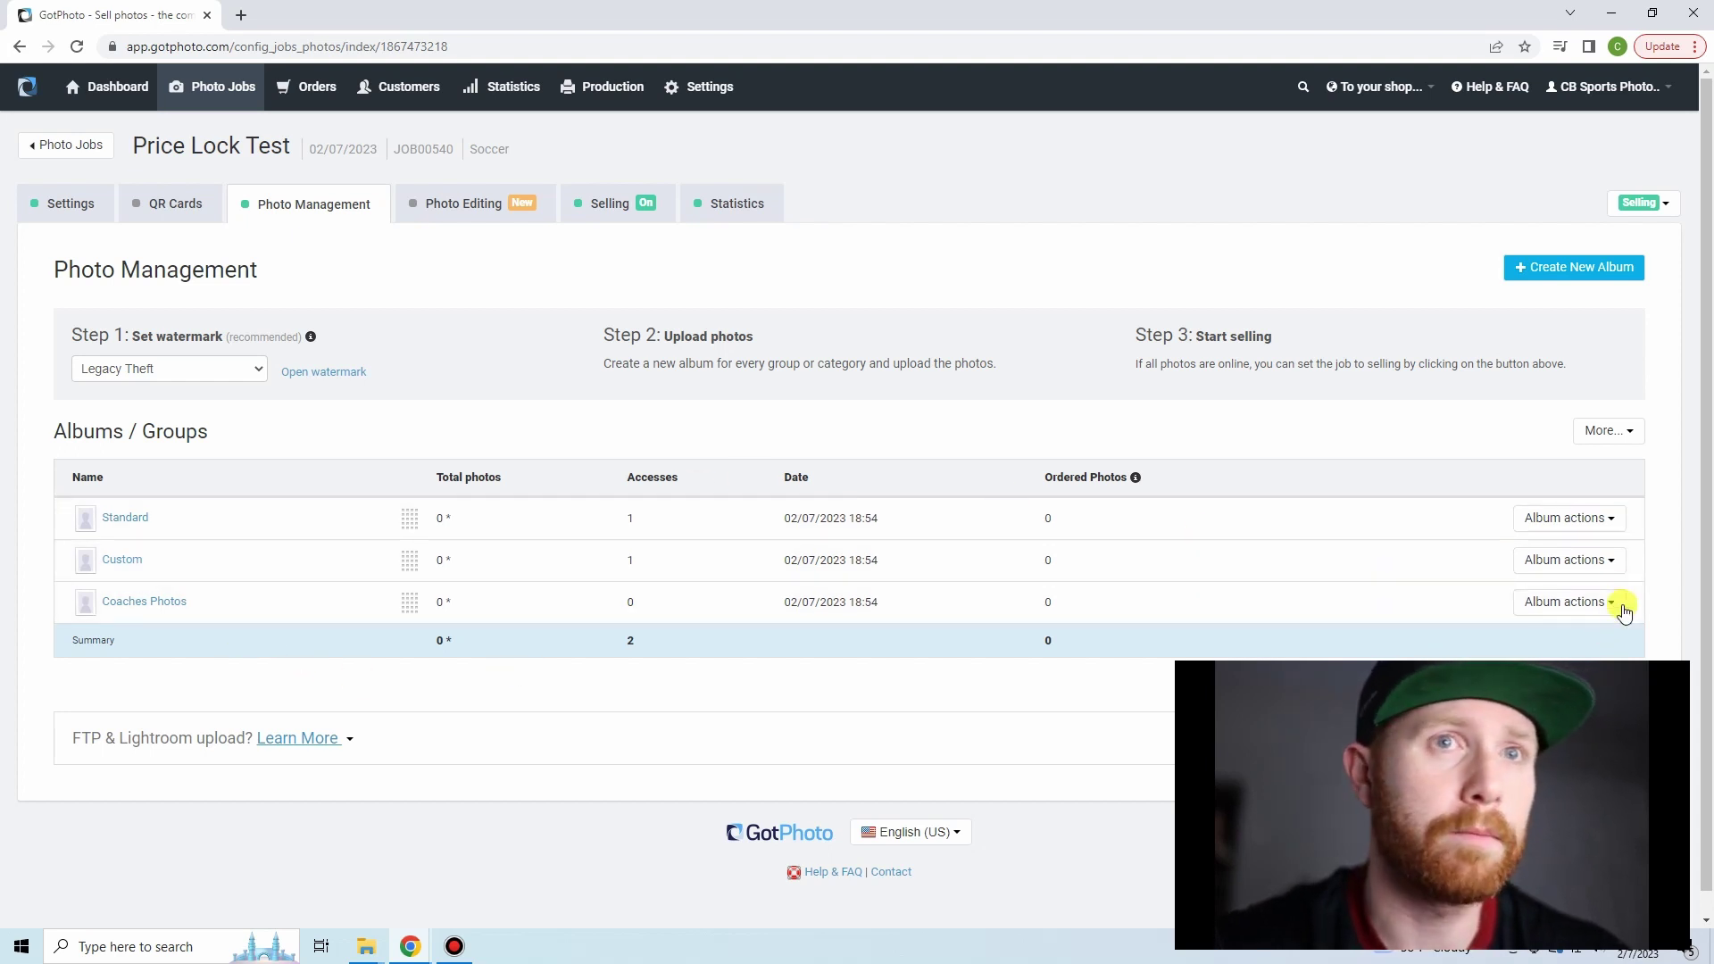
- Override the Custom album's price profile with 2023 - Custom Products and save
{"action": "left_click", "coordinate": [1598, 567]}
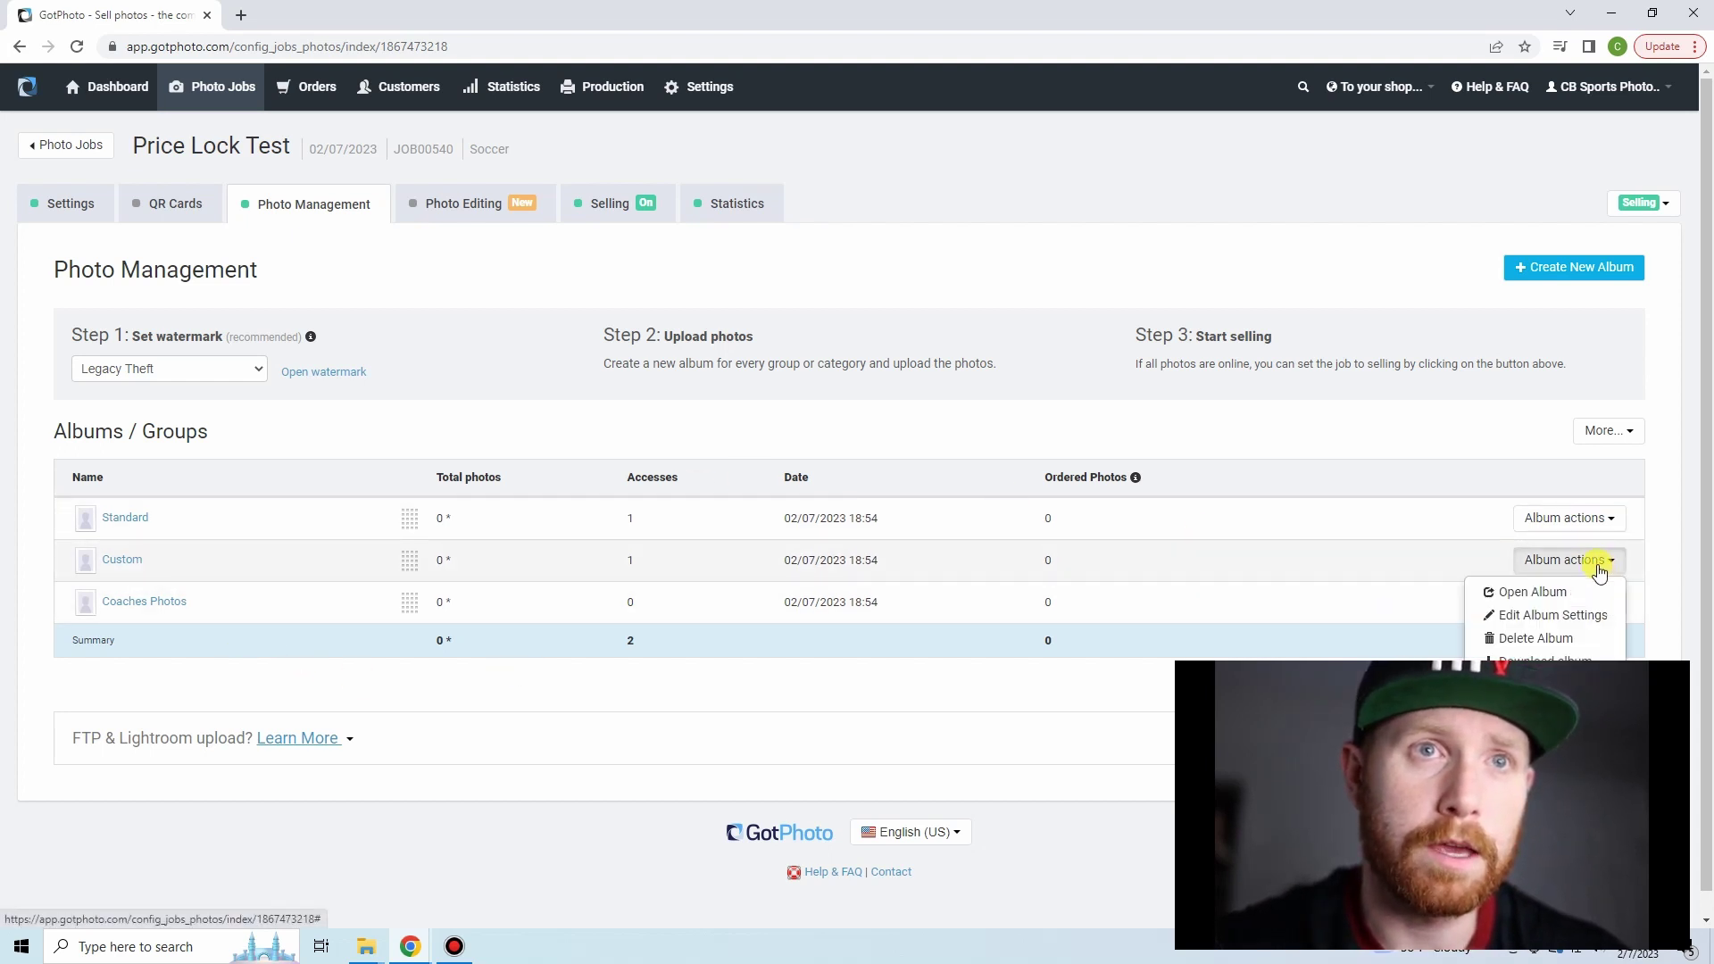
{"action": "scroll", "coordinate": [1611, 518], "scroll_direction": "down", "scroll_amount": 1}
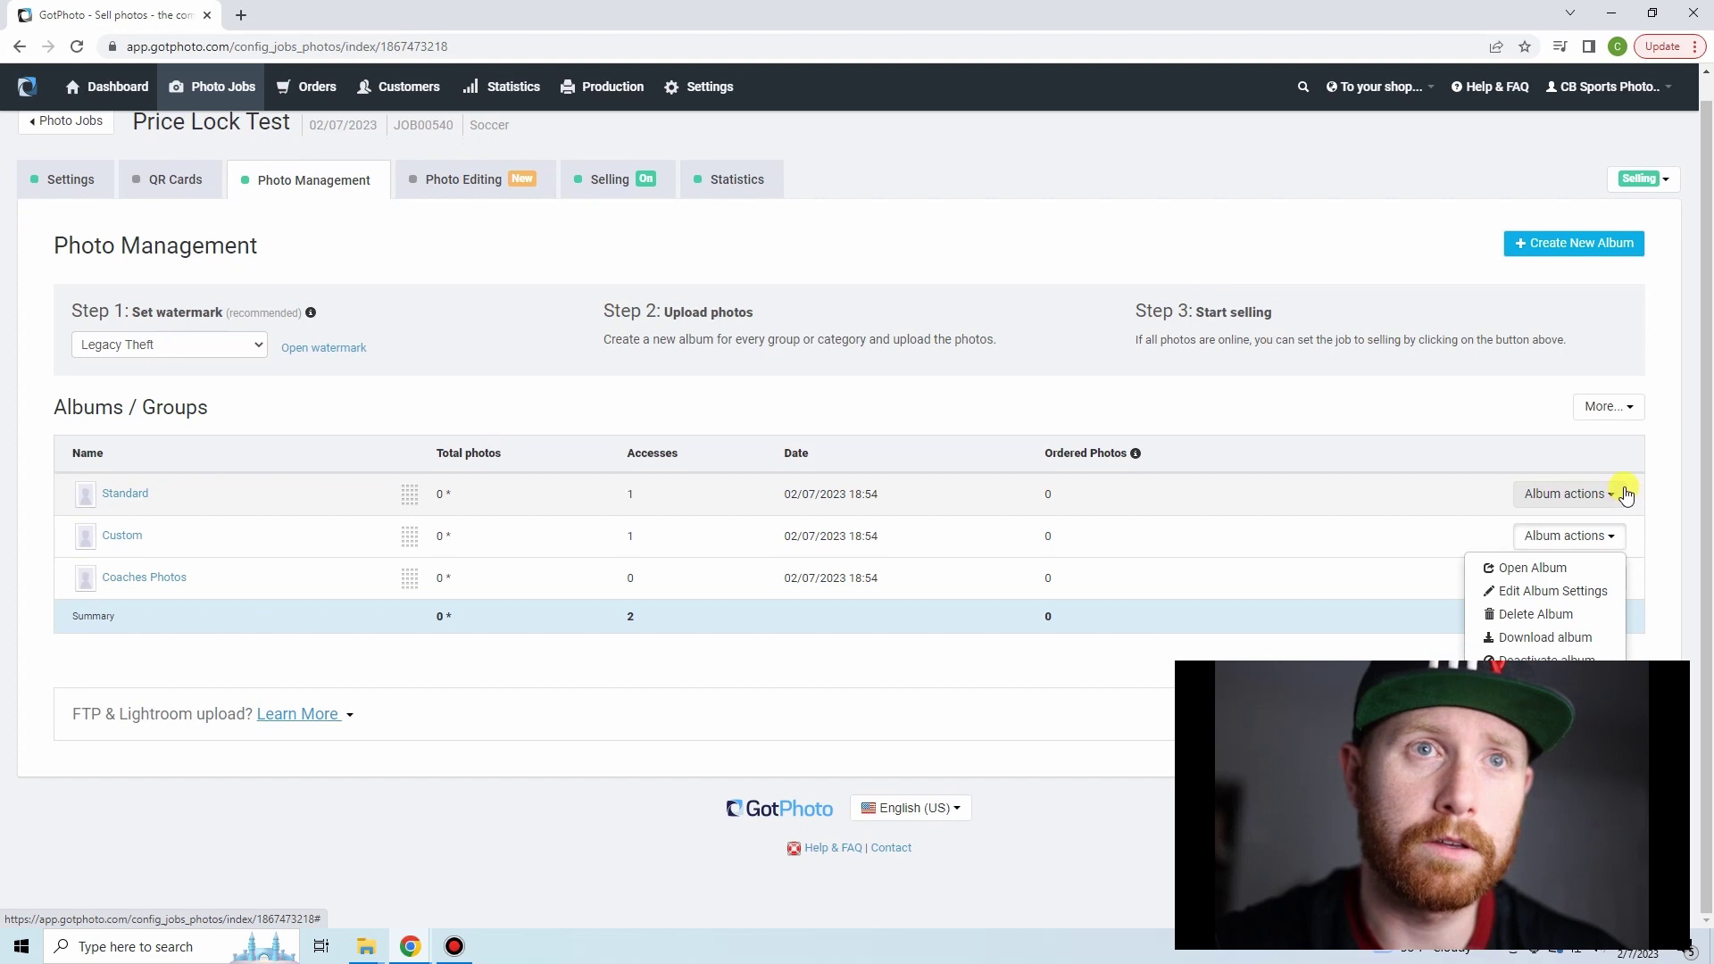
{"action": "left_click", "coordinate": [1593, 598]}
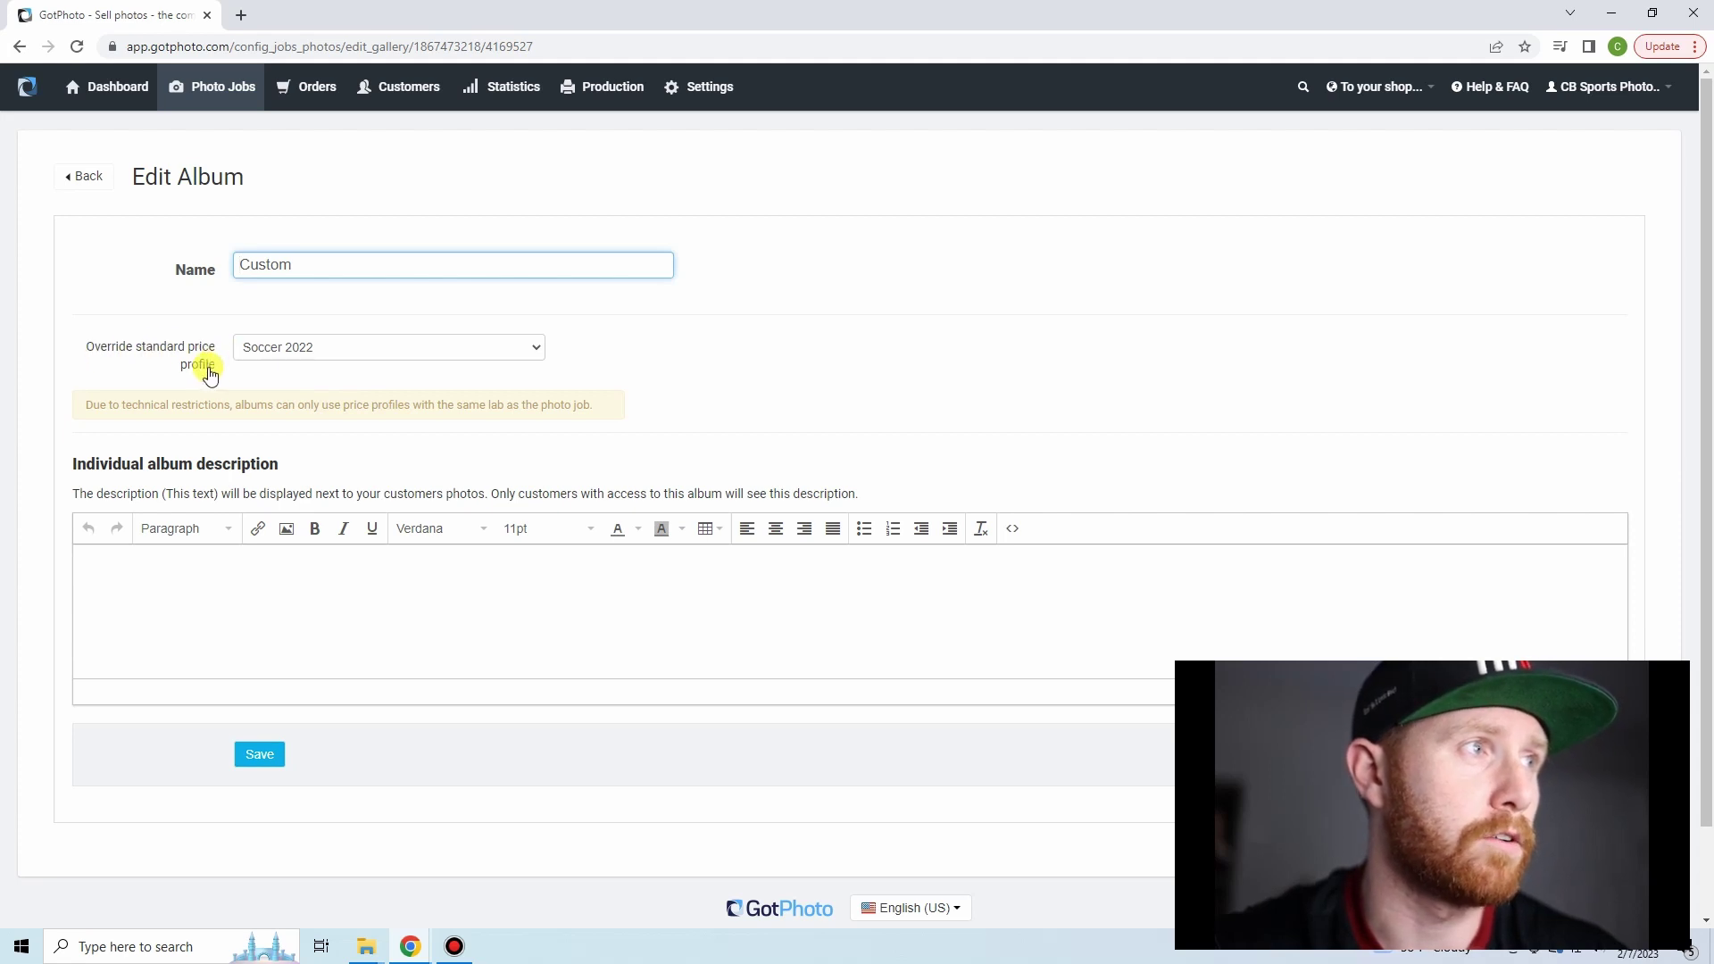
{"action": "left_click", "coordinate": [404, 352]}
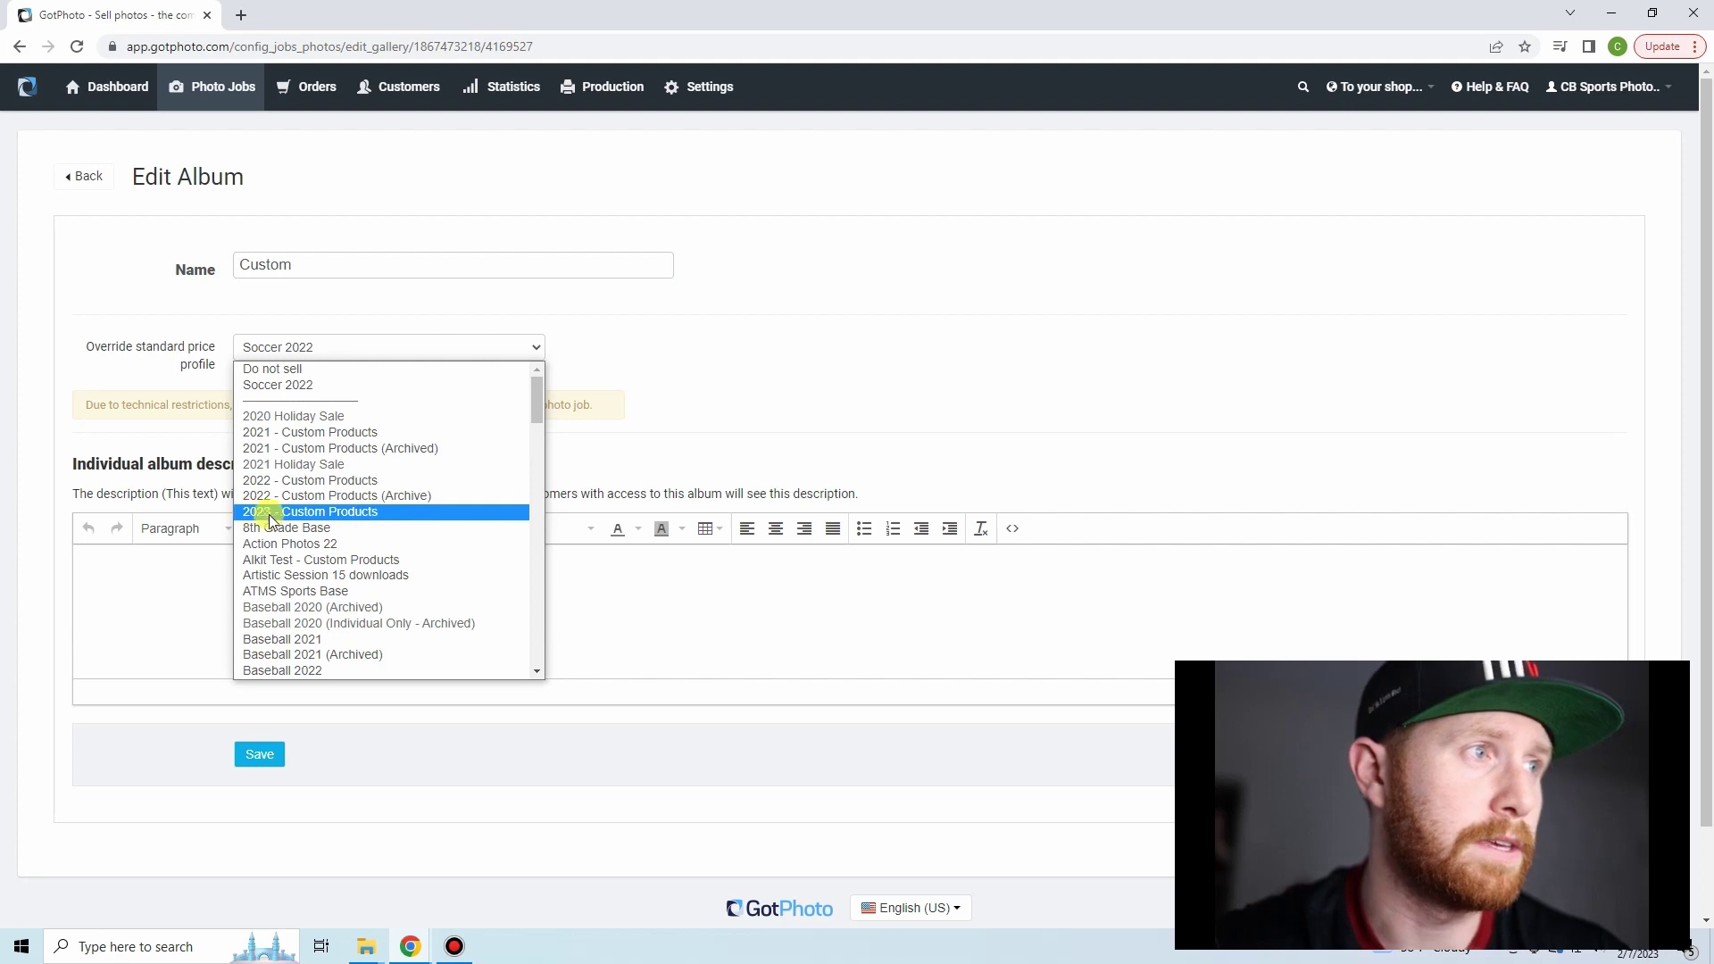
{"action": "left_click", "coordinate": [356, 513]}
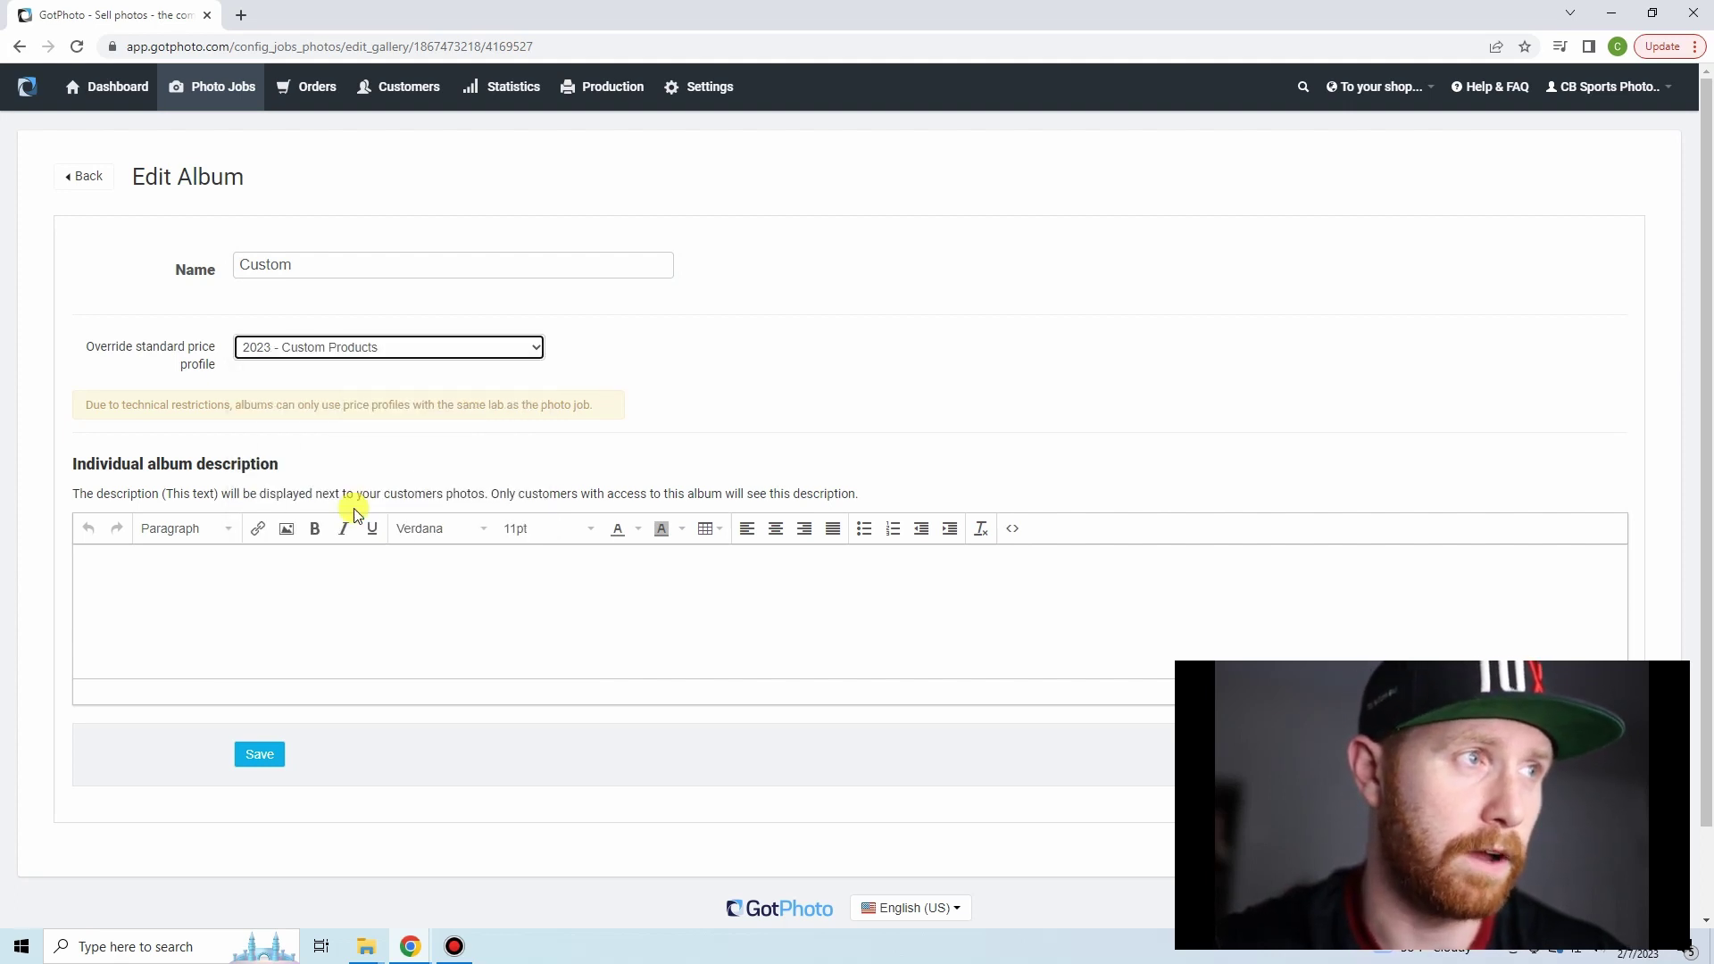
{"action": "left_click", "coordinate": [258, 754]}
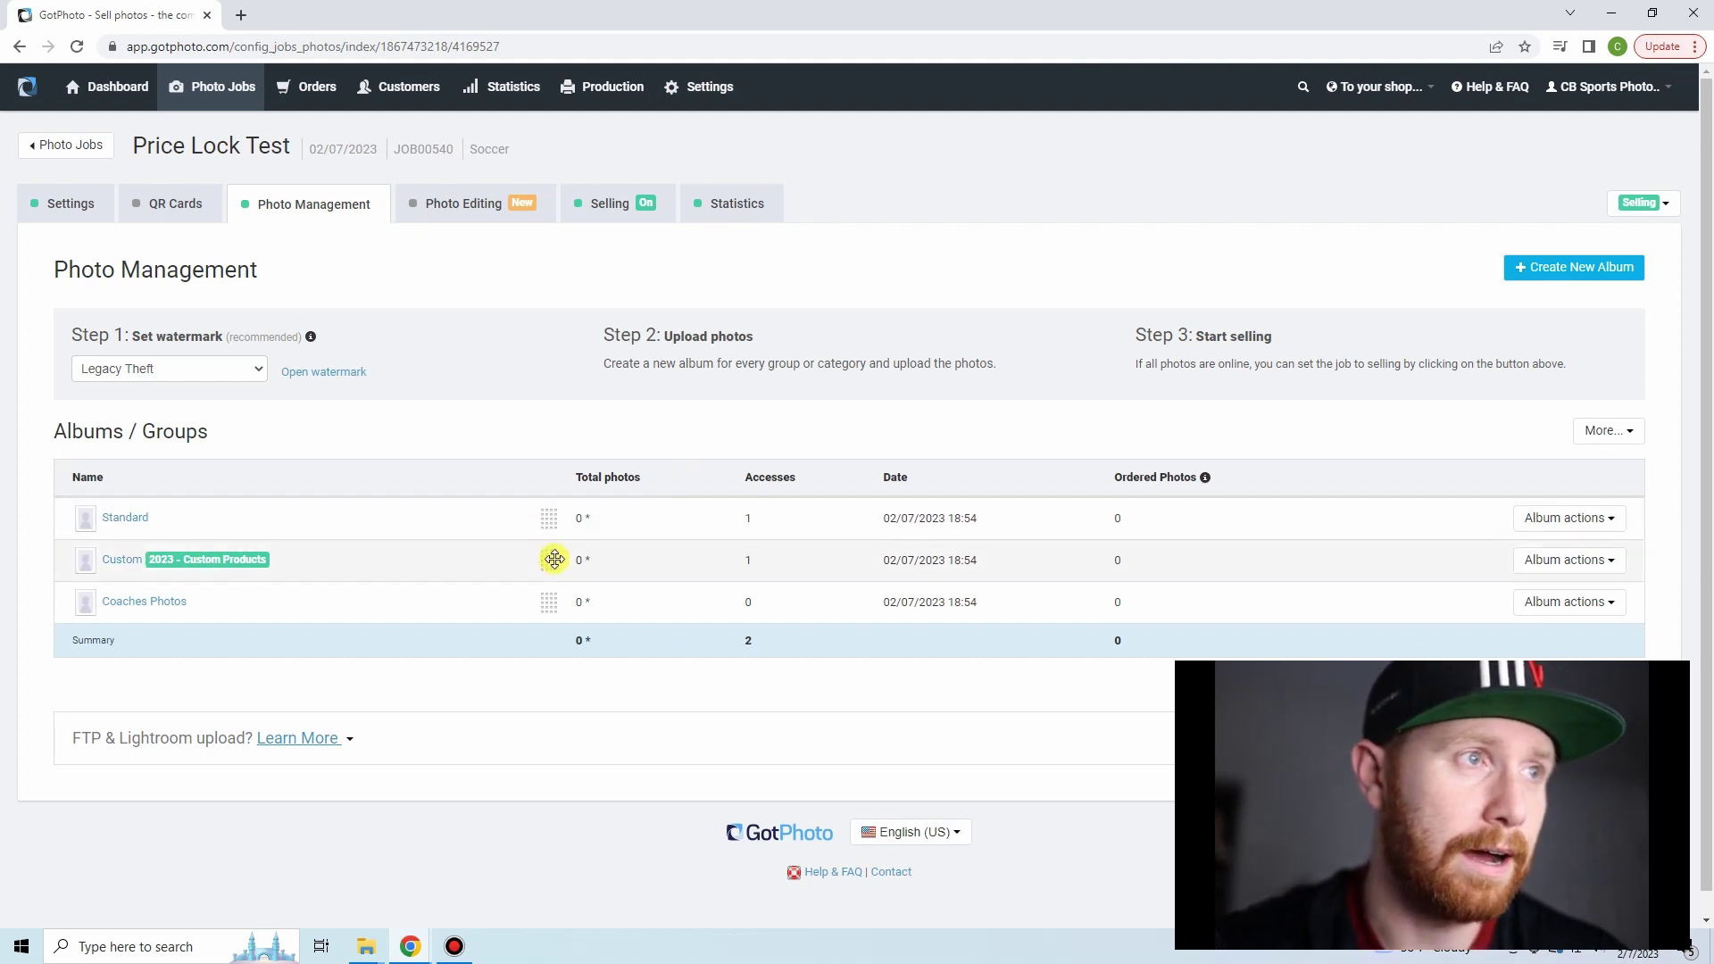
- Move Custom above Standard, then quick-log into the storefront with the Custom album's access code
{"action": "left_click_drag", "start_coordinate": [554, 559], "coordinate": [104, 483]}
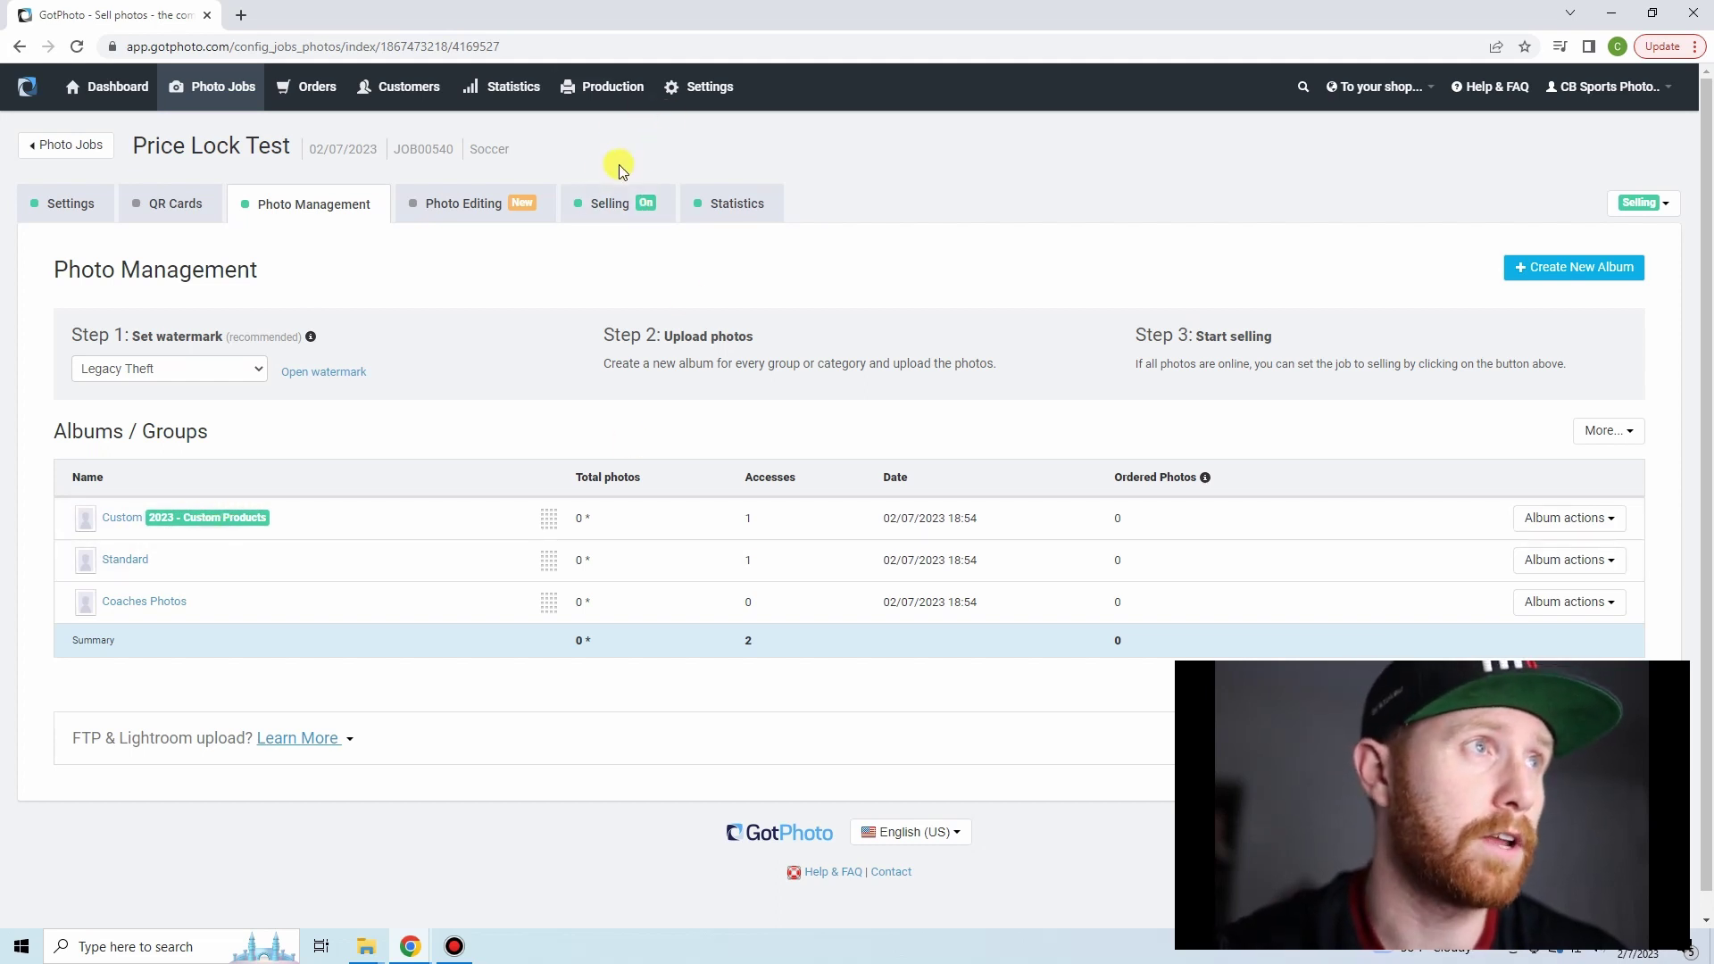
{"action": "left_click", "coordinate": [125, 520]}
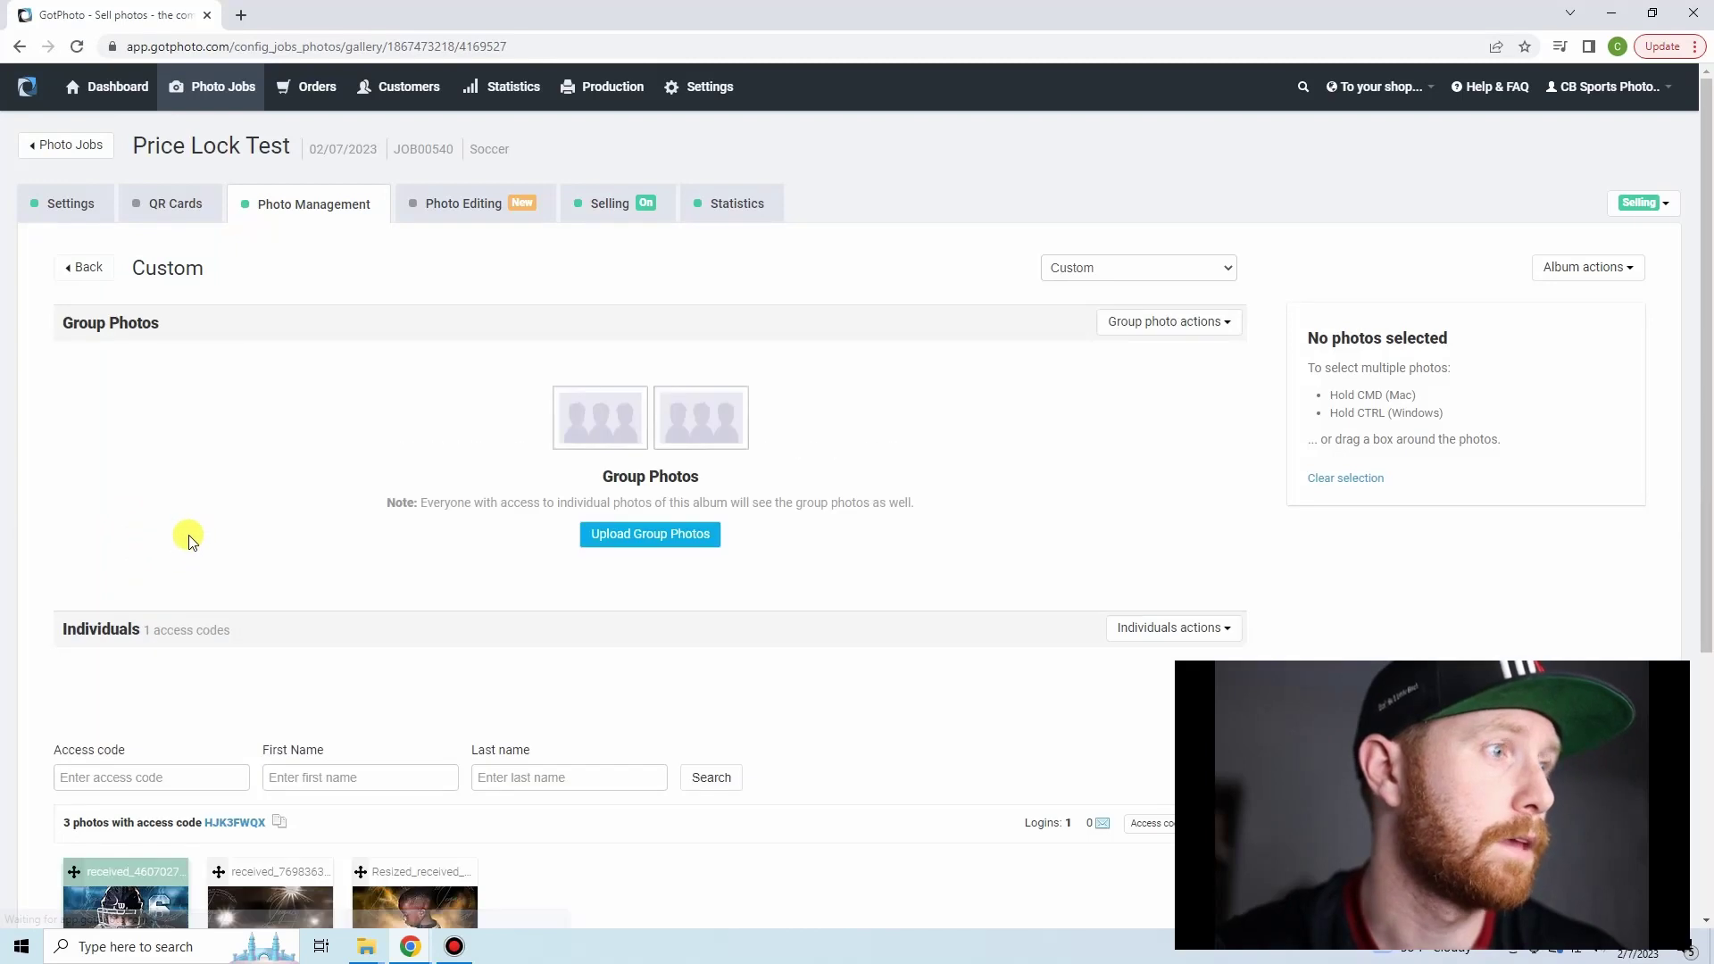
{"action": "scroll", "coordinate": [188, 432], "scroll_direction": "down", "scroll_amount": 3}
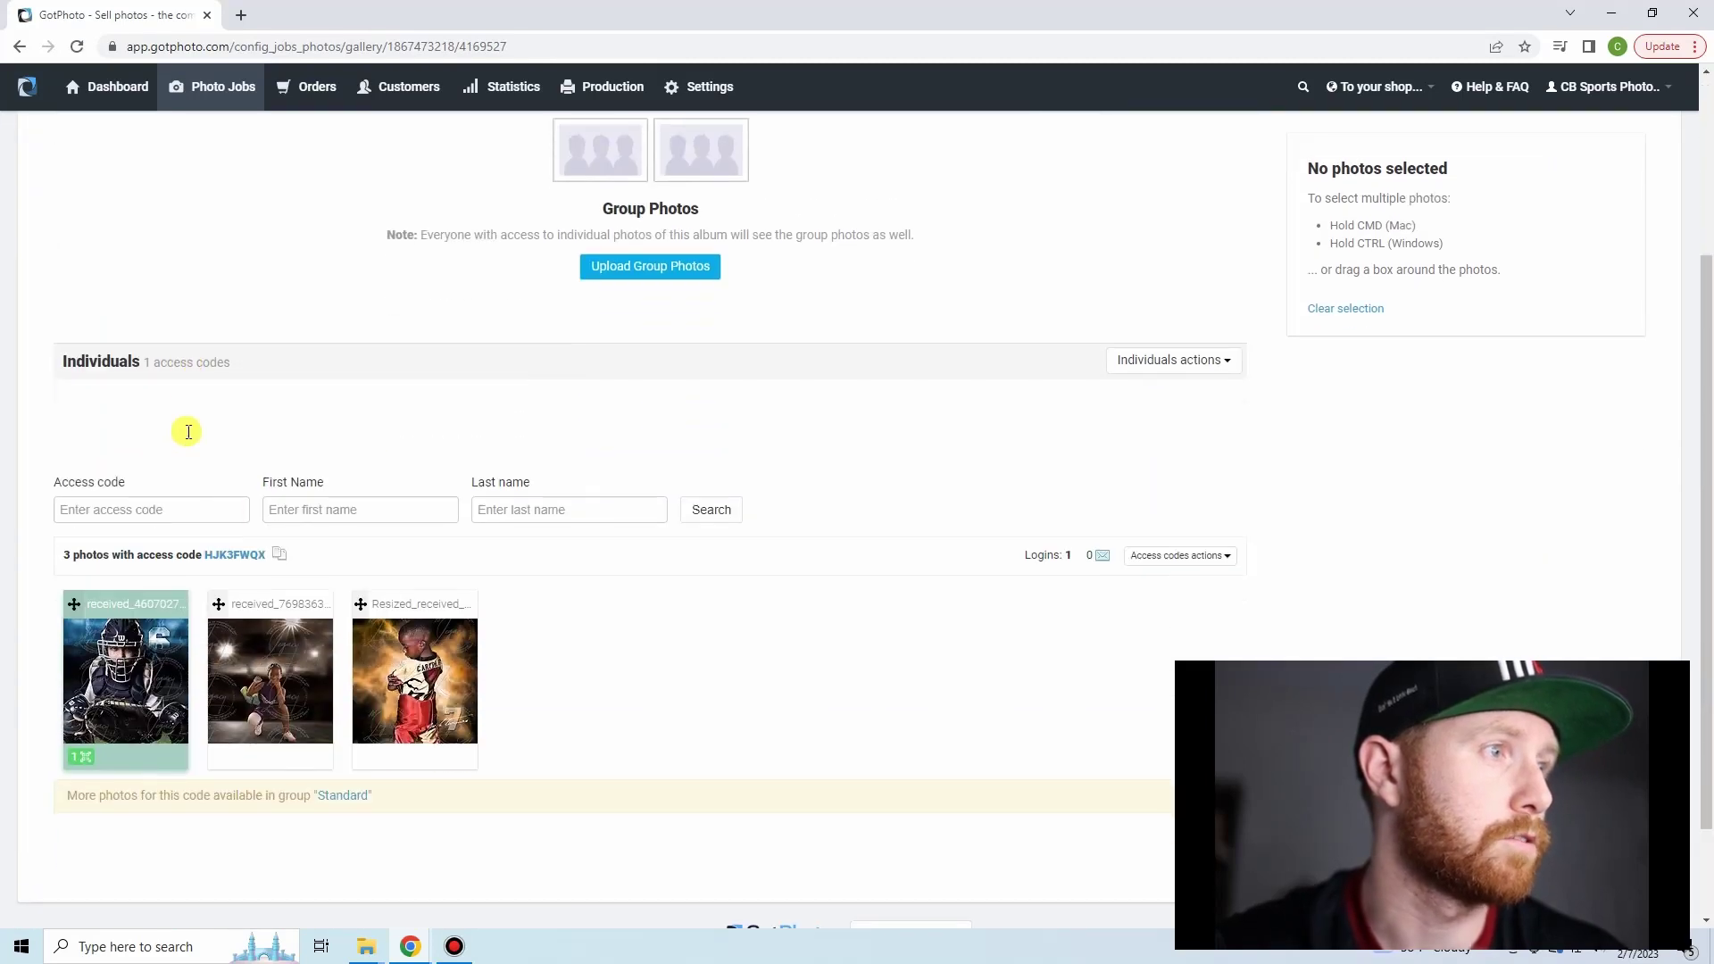
{"action": "left_click", "coordinate": [230, 556]}
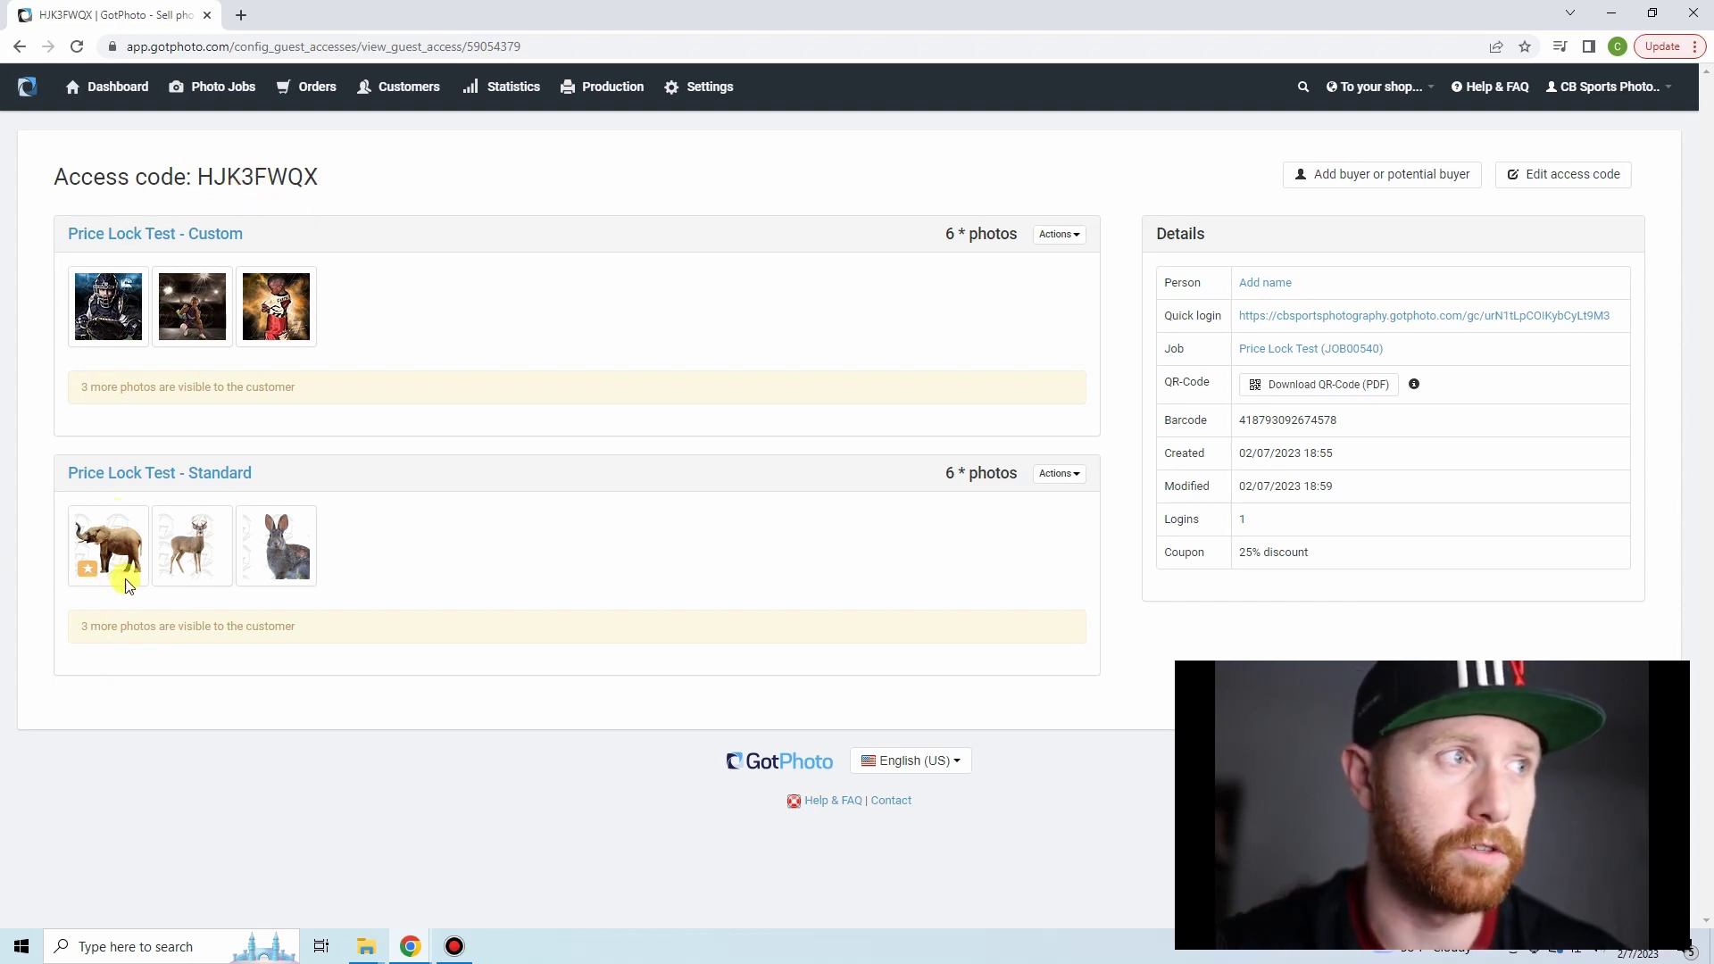
{"action": "left_click", "coordinate": [1312, 319]}
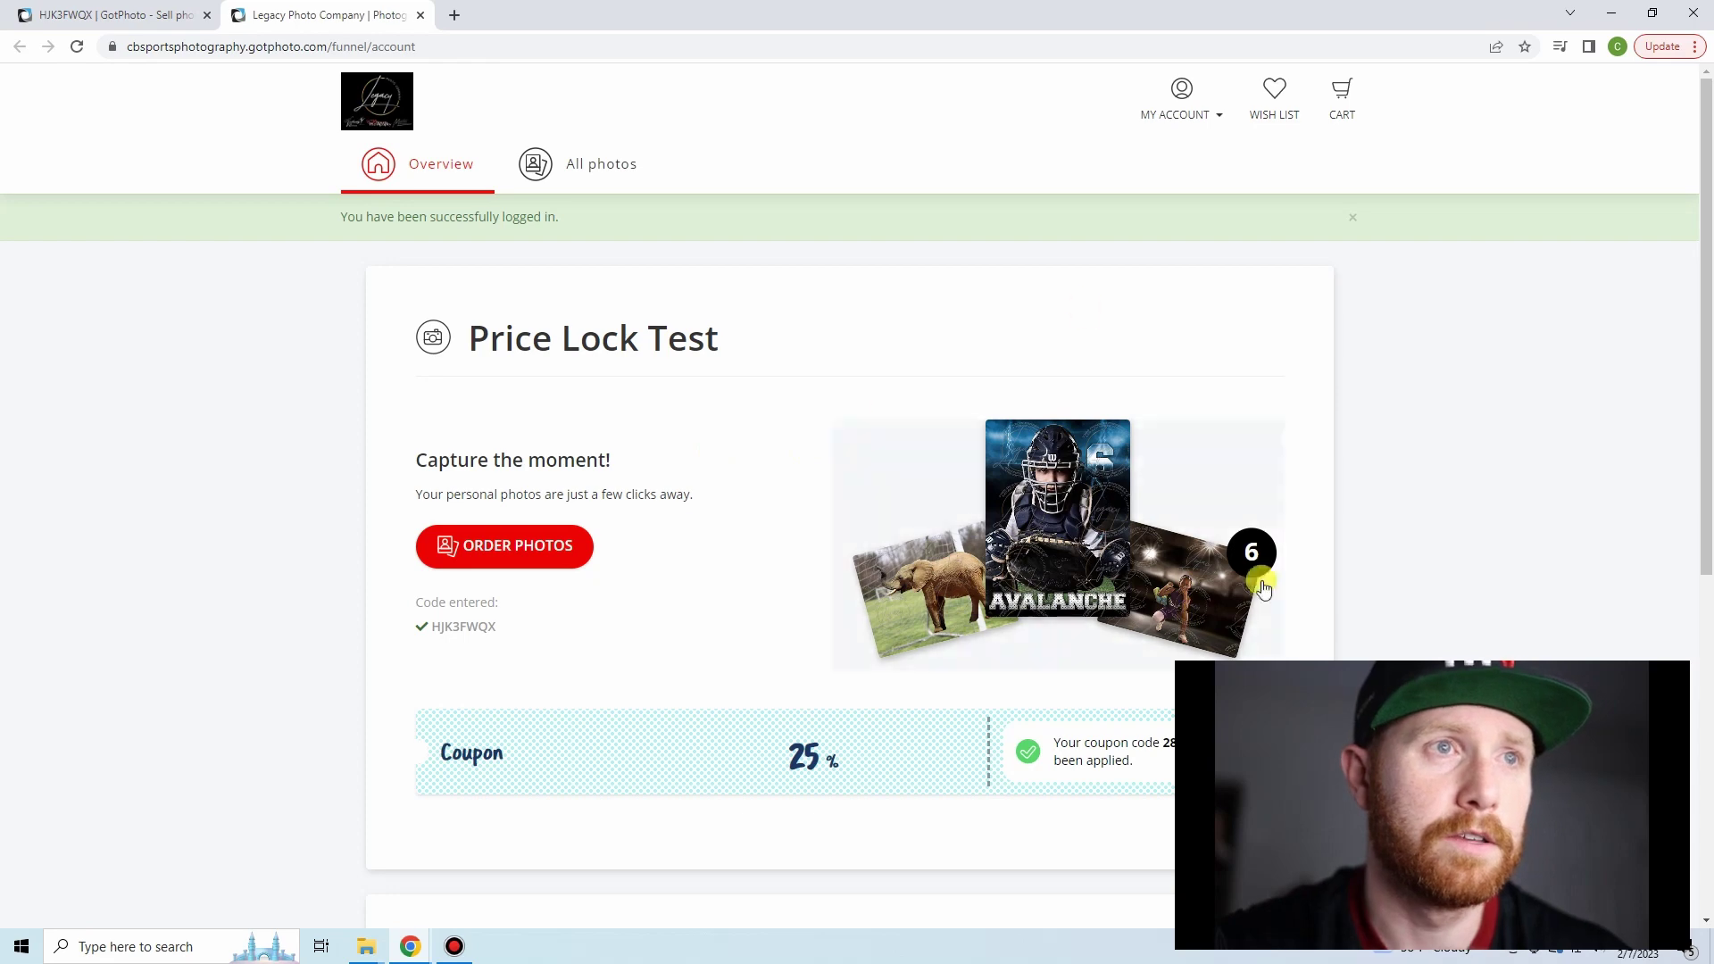
- In Order Photos, check the 2-5x7 Portraits options and price on a Custom photo
{"action": "scroll", "coordinate": [513, 396], "scroll_direction": "down", "scroll_amount": 3}
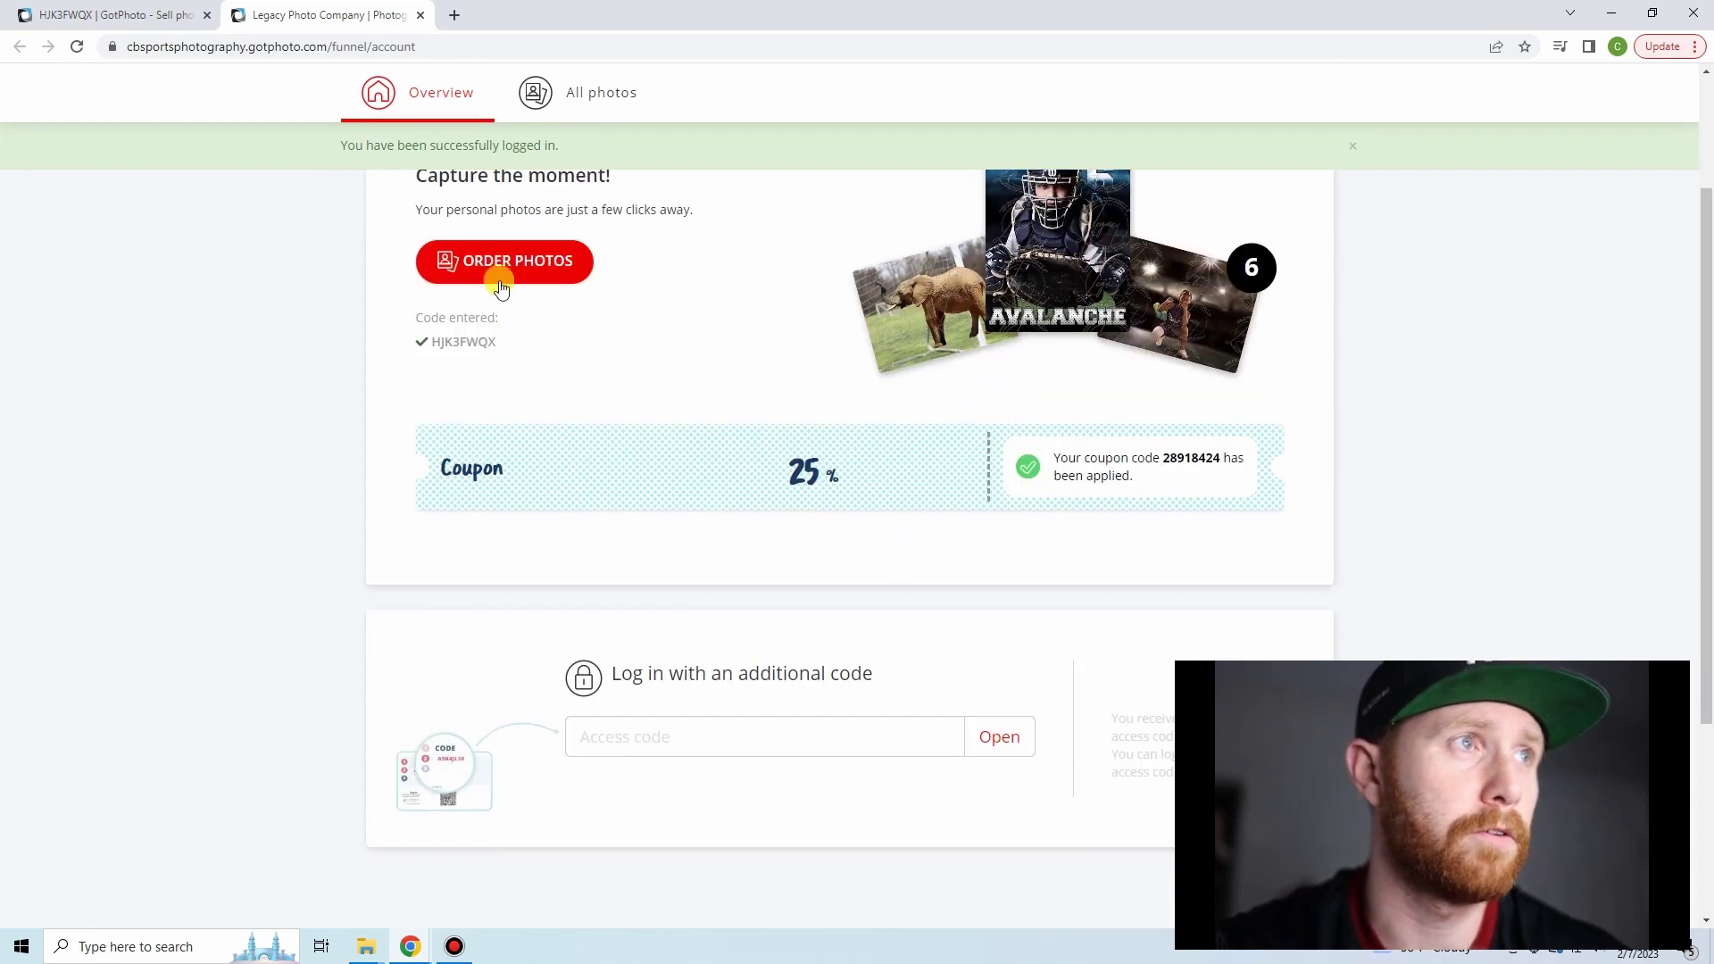
{"action": "left_click", "coordinate": [498, 268]}
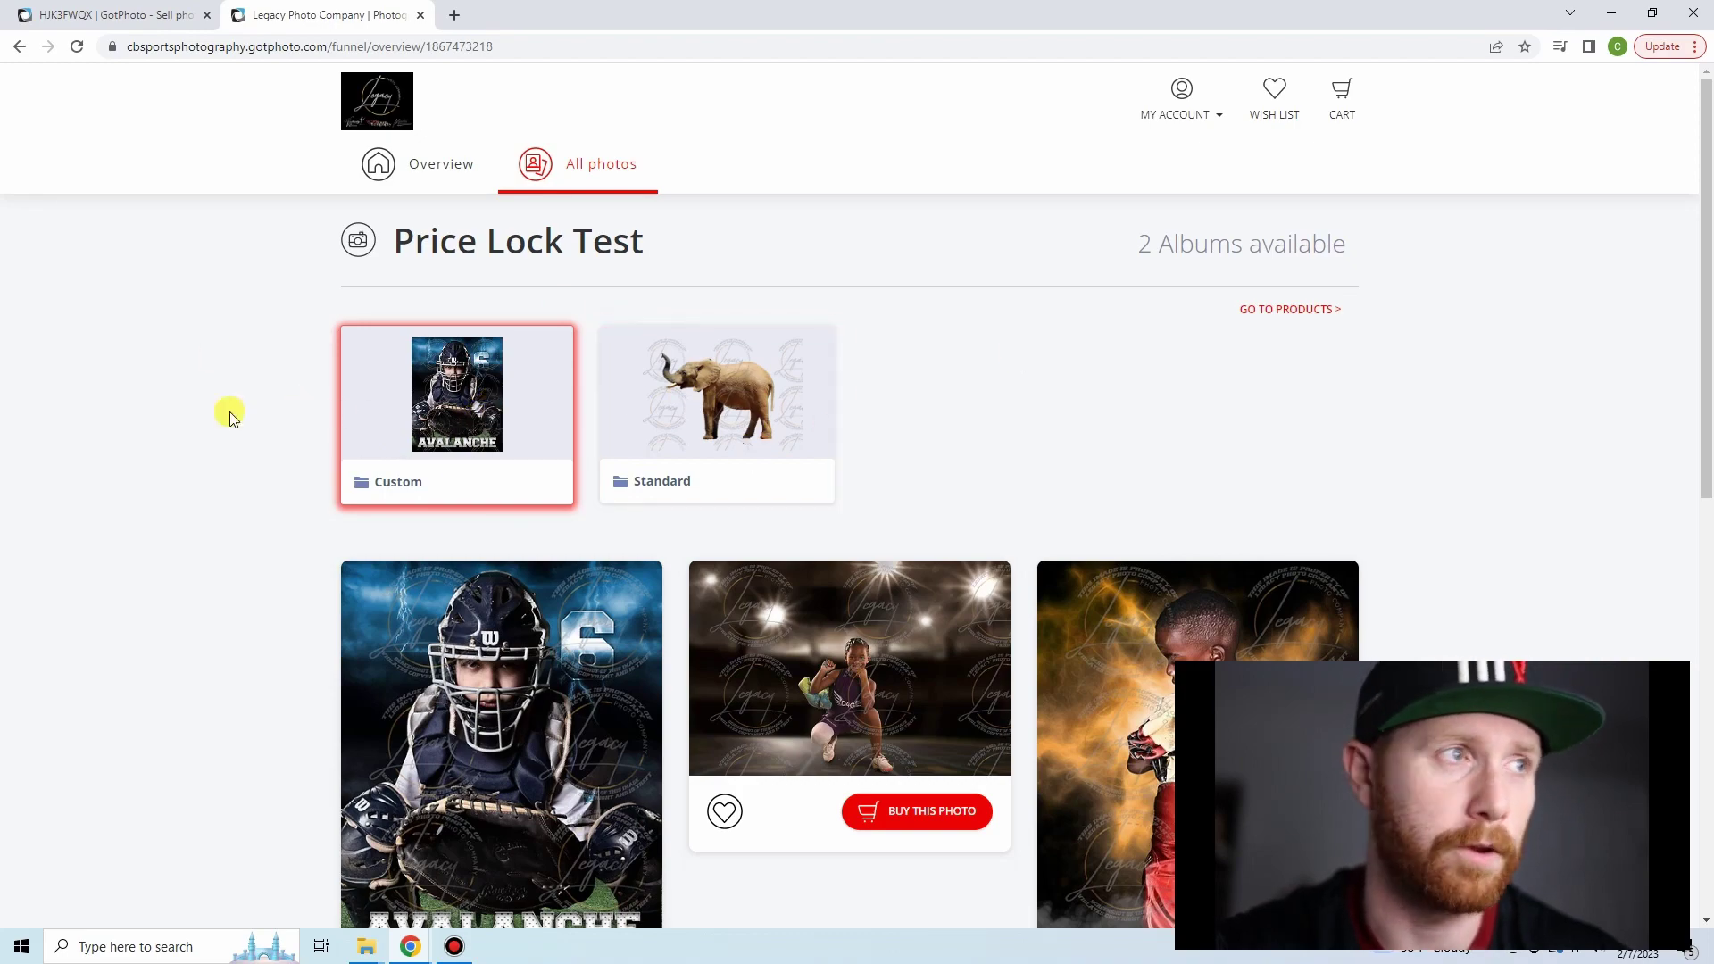
{"action": "scroll", "coordinate": [96, 287], "scroll_direction": "down", "scroll_amount": 5}
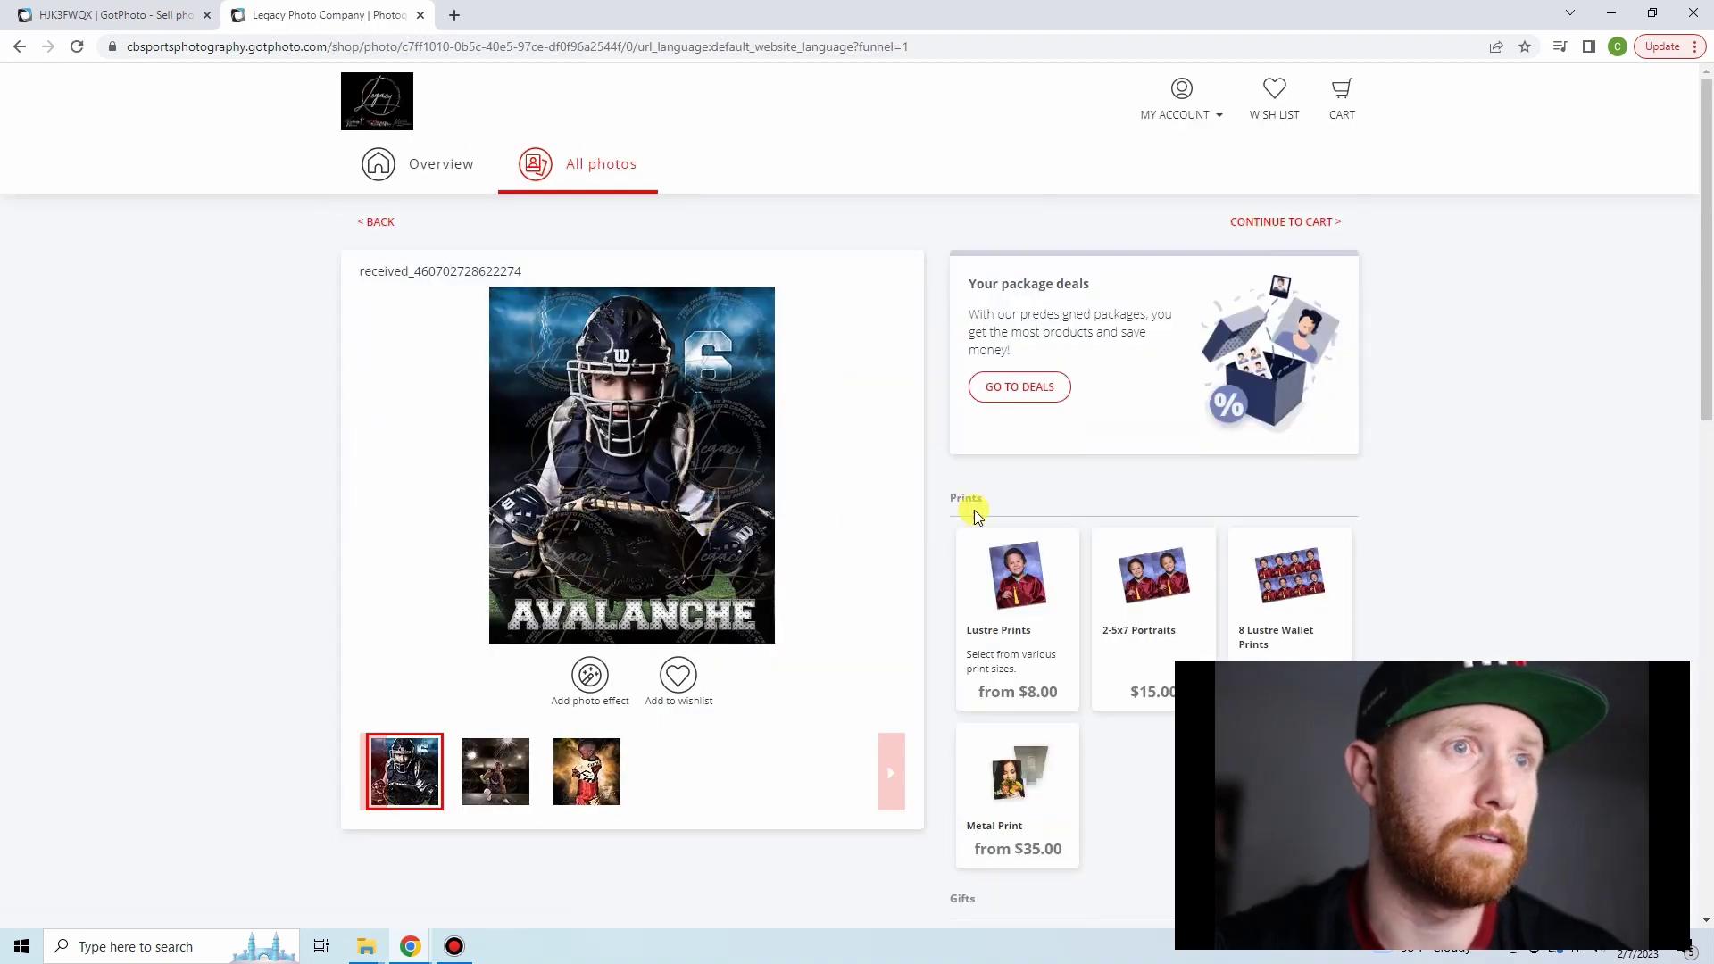
{"action": "scroll", "coordinate": [913, 403], "scroll_direction": "down", "scroll_amount": 2}
{"action": "scroll", "coordinate": [913, 403], "scroll_direction": "down", "scroll_amount": 1}
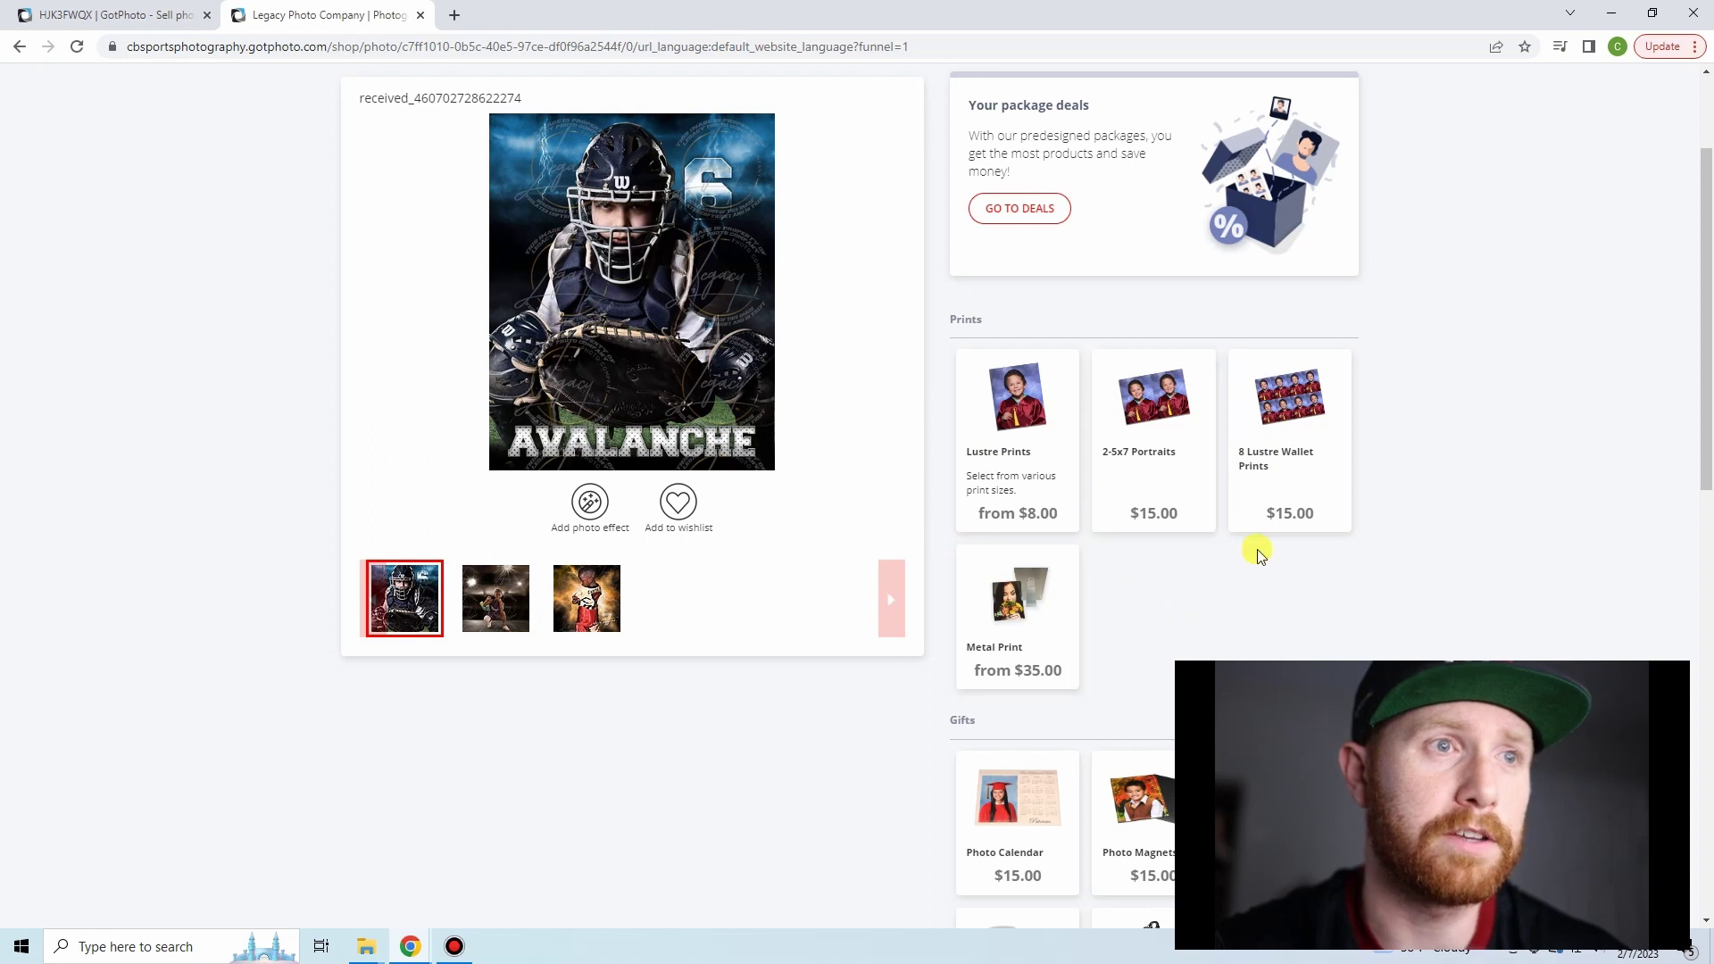
{"action": "left_click", "coordinate": [1096, 492]}
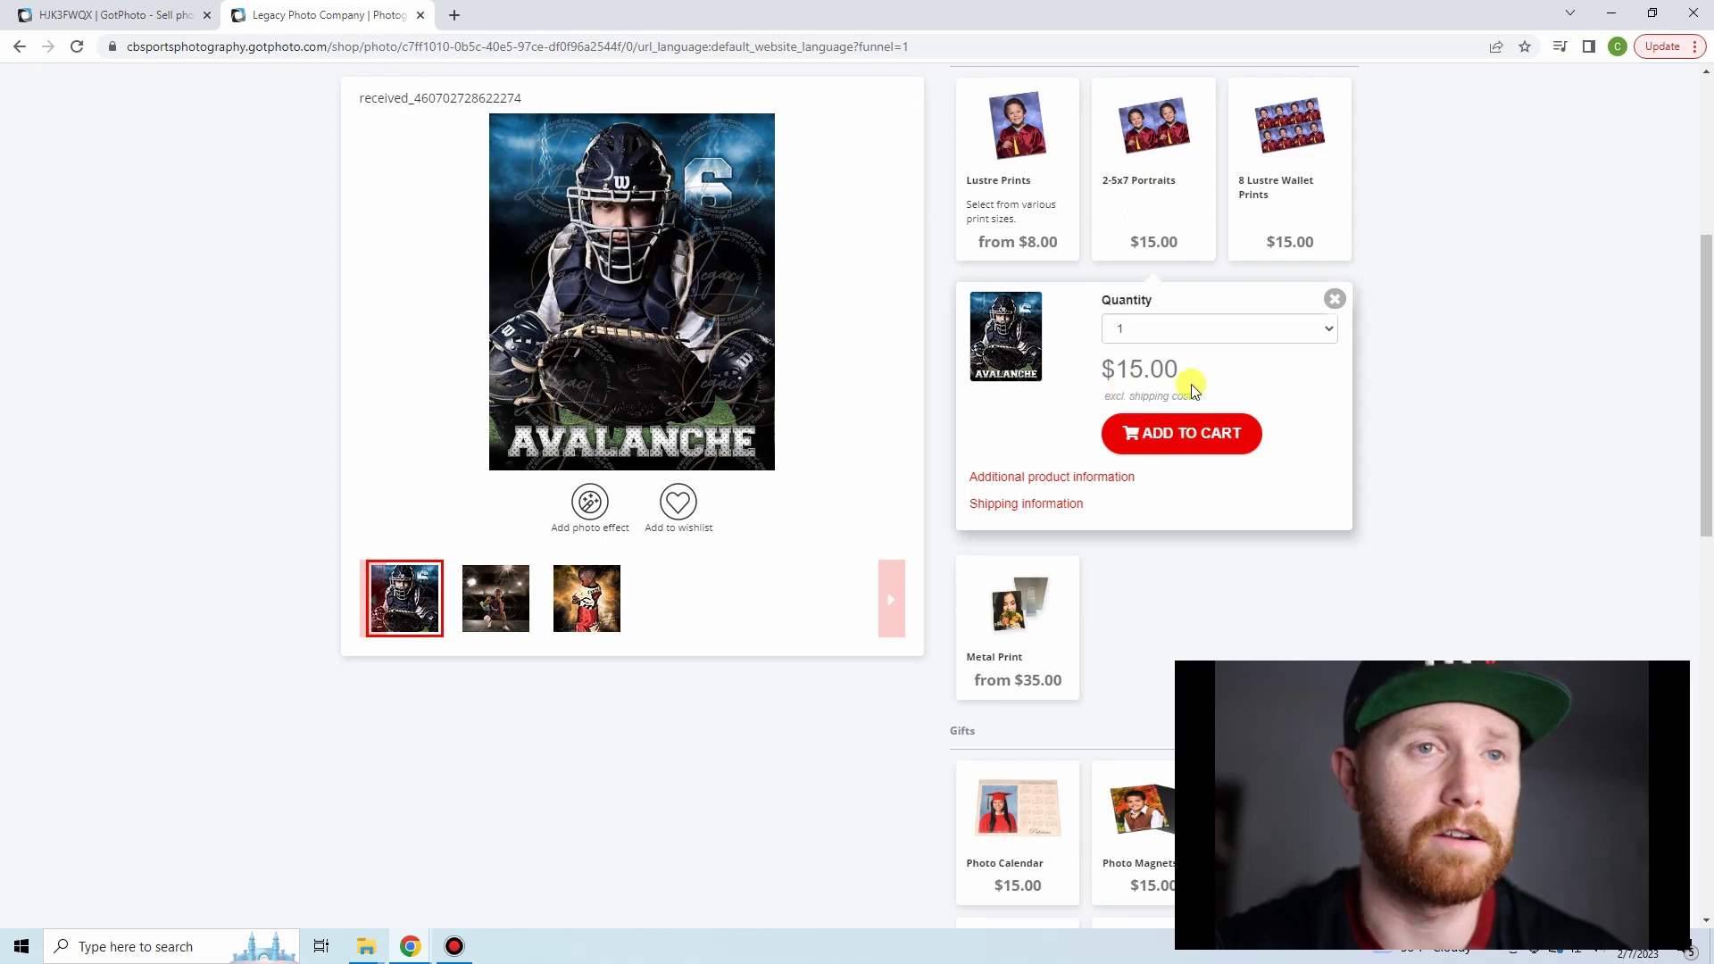
{"action": "scroll", "coordinate": [340, 348], "scroll_direction": "up", "scroll_amount": 5}
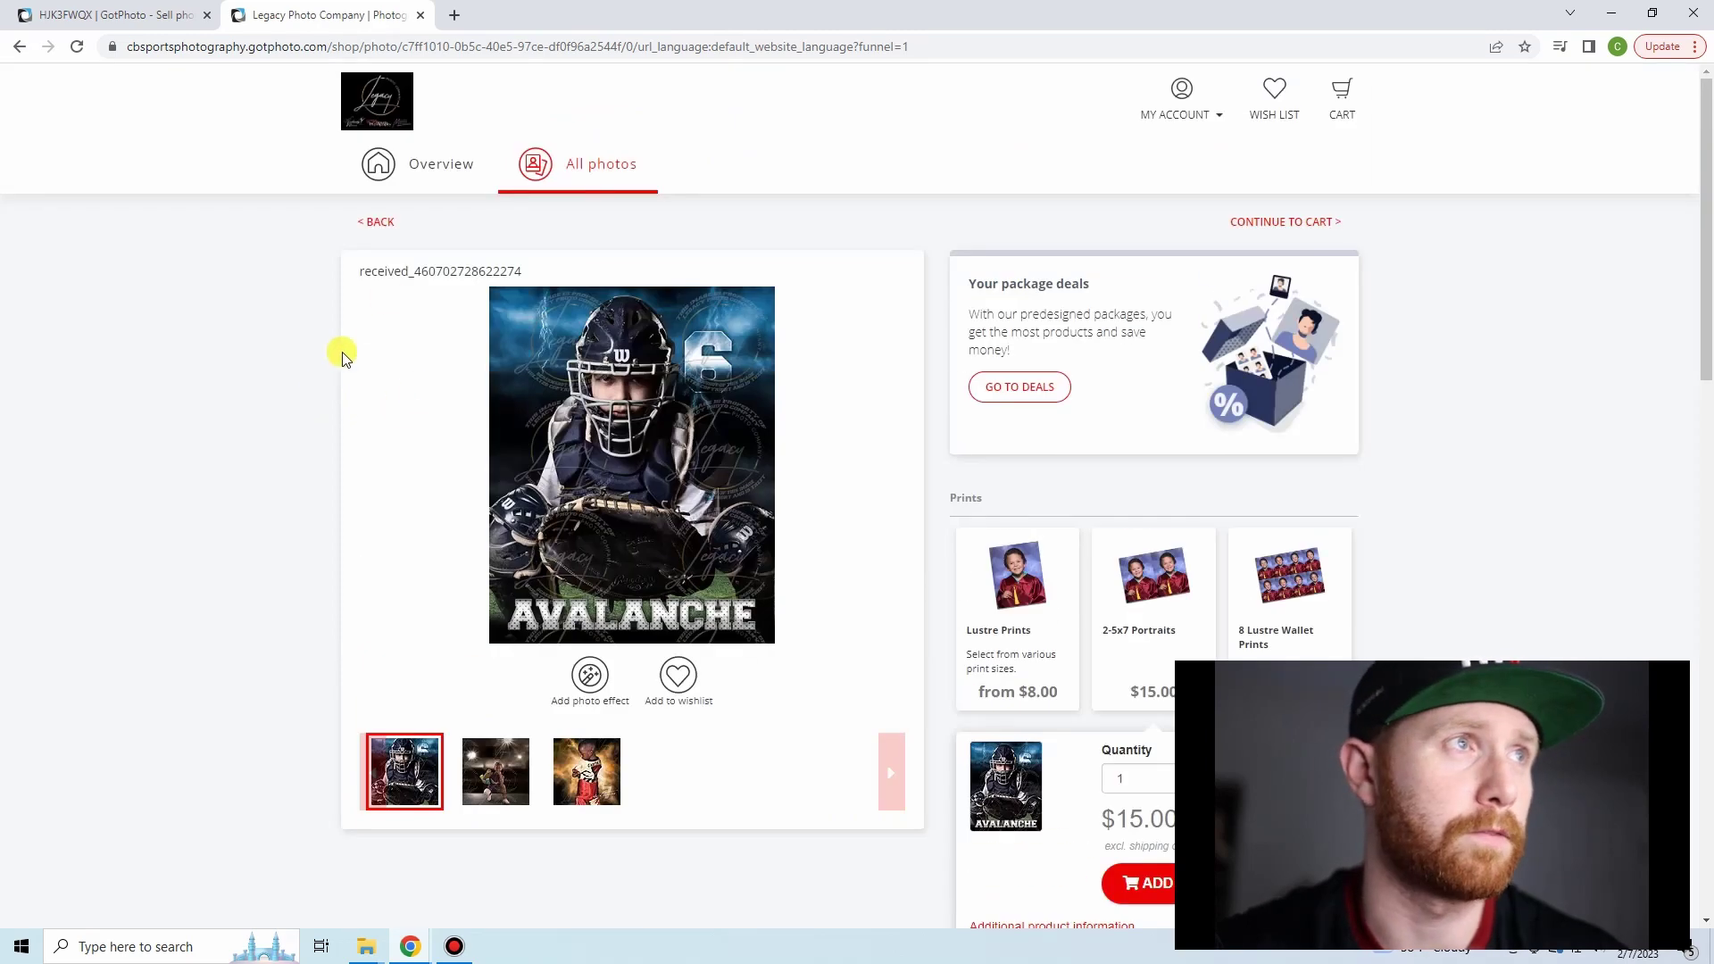
{"action": "left_click", "coordinate": [434, 172]}
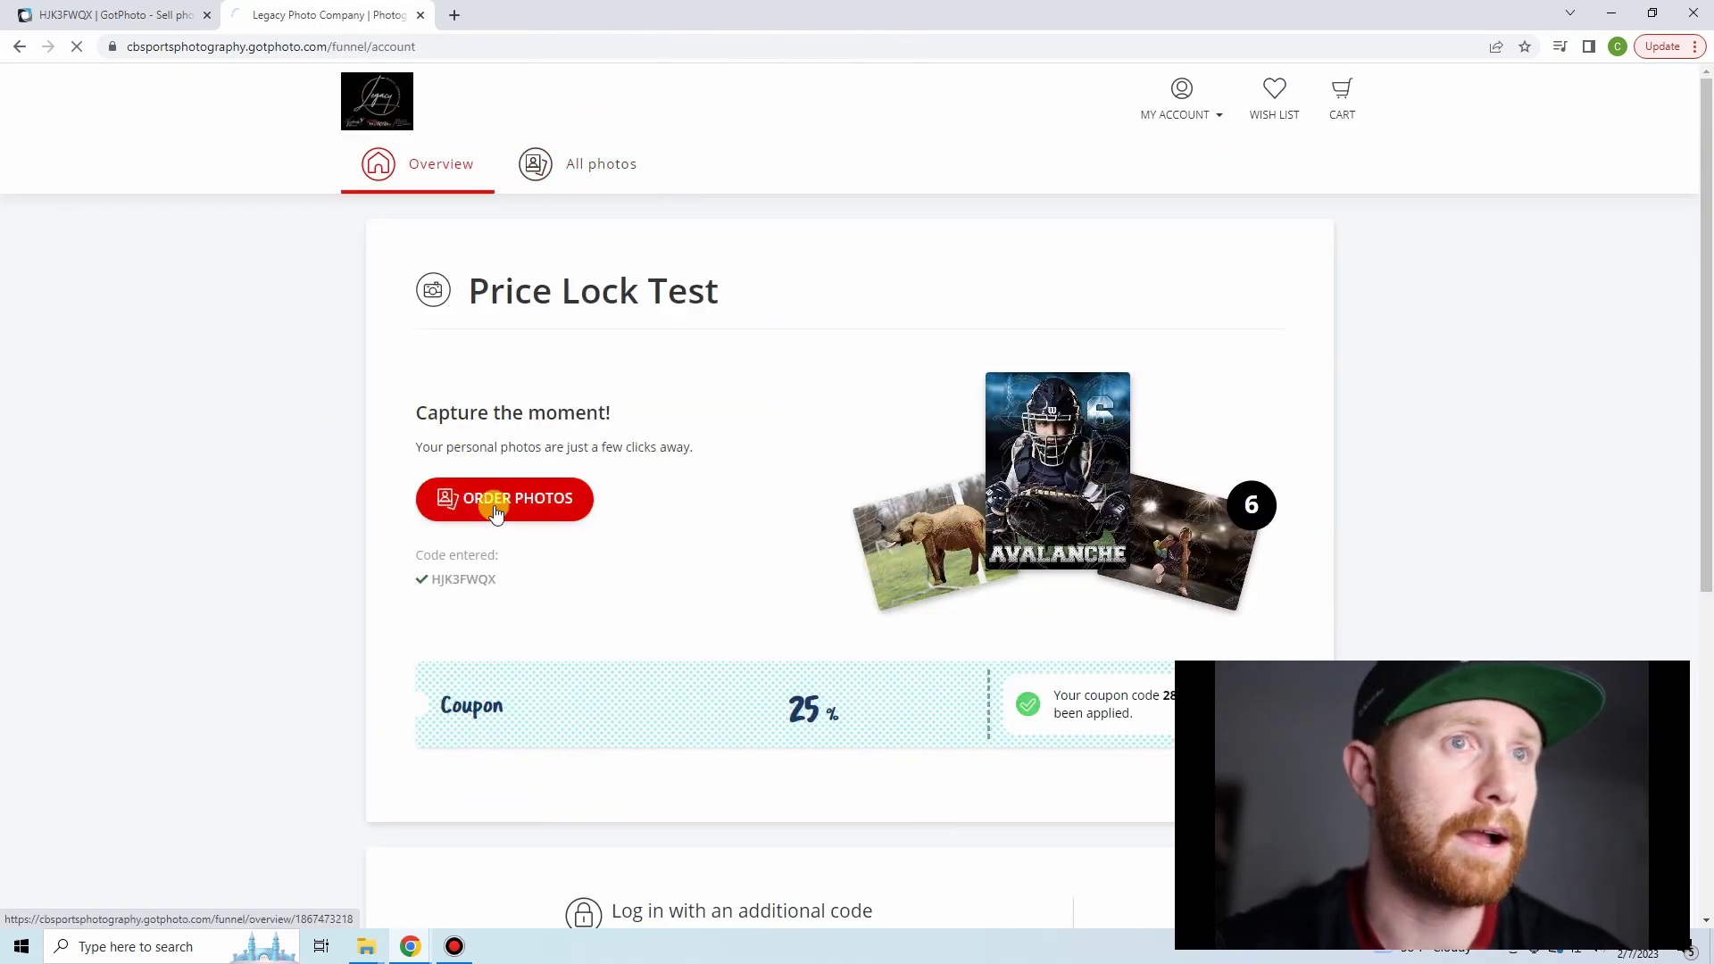
- Check Set of 2 Lustre Prints pricing on the Standard elephant photo, then return to admin
{"action": "left_click", "coordinate": [496, 510]}
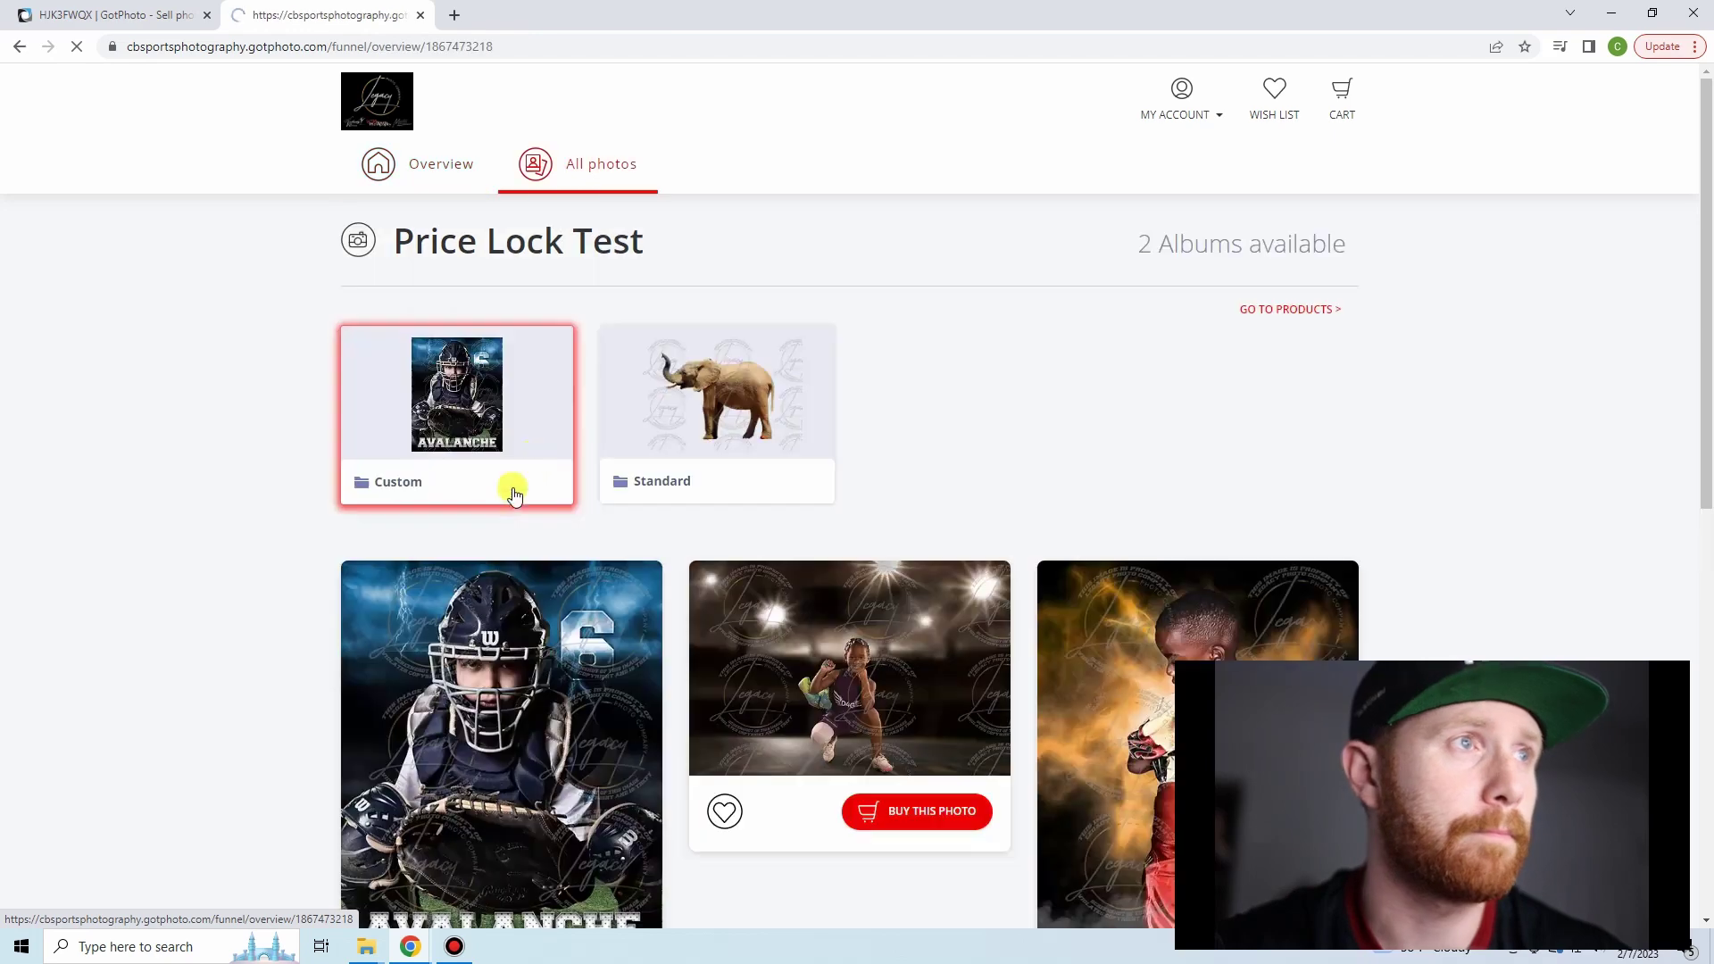
{"action": "left_click", "coordinate": [763, 434]}
{"action": "scroll", "coordinate": [786, 482], "scroll_direction": "down", "scroll_amount": 4}
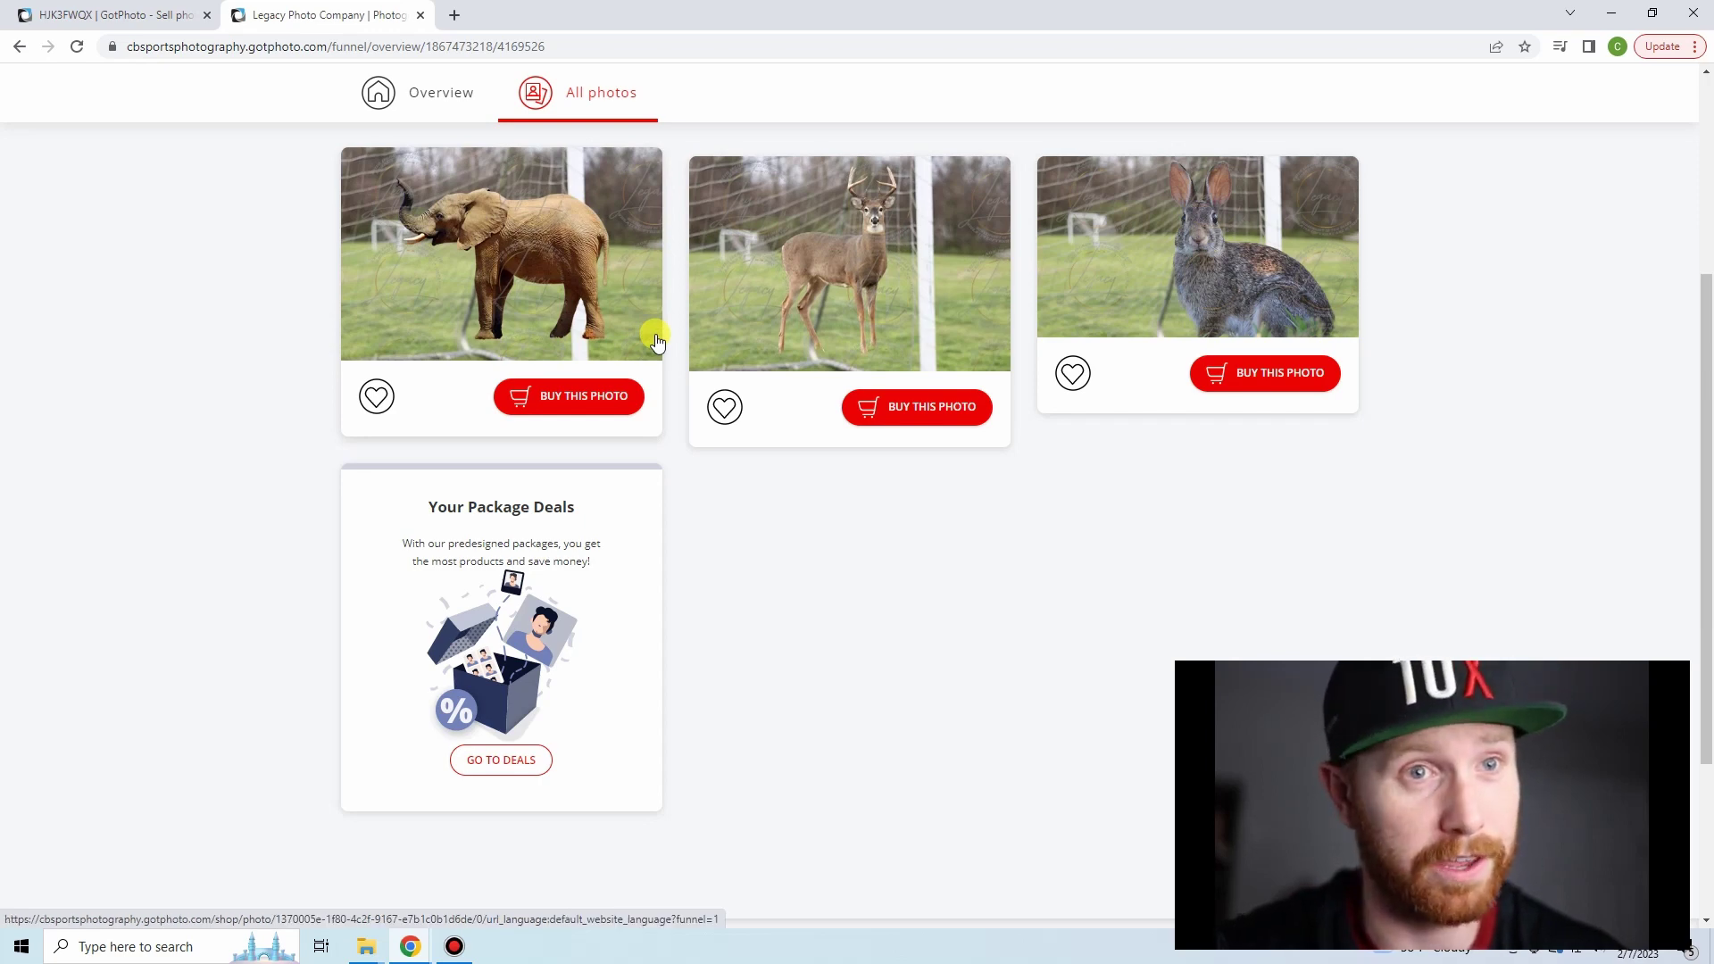
{"action": "left_click", "coordinate": [587, 406]}
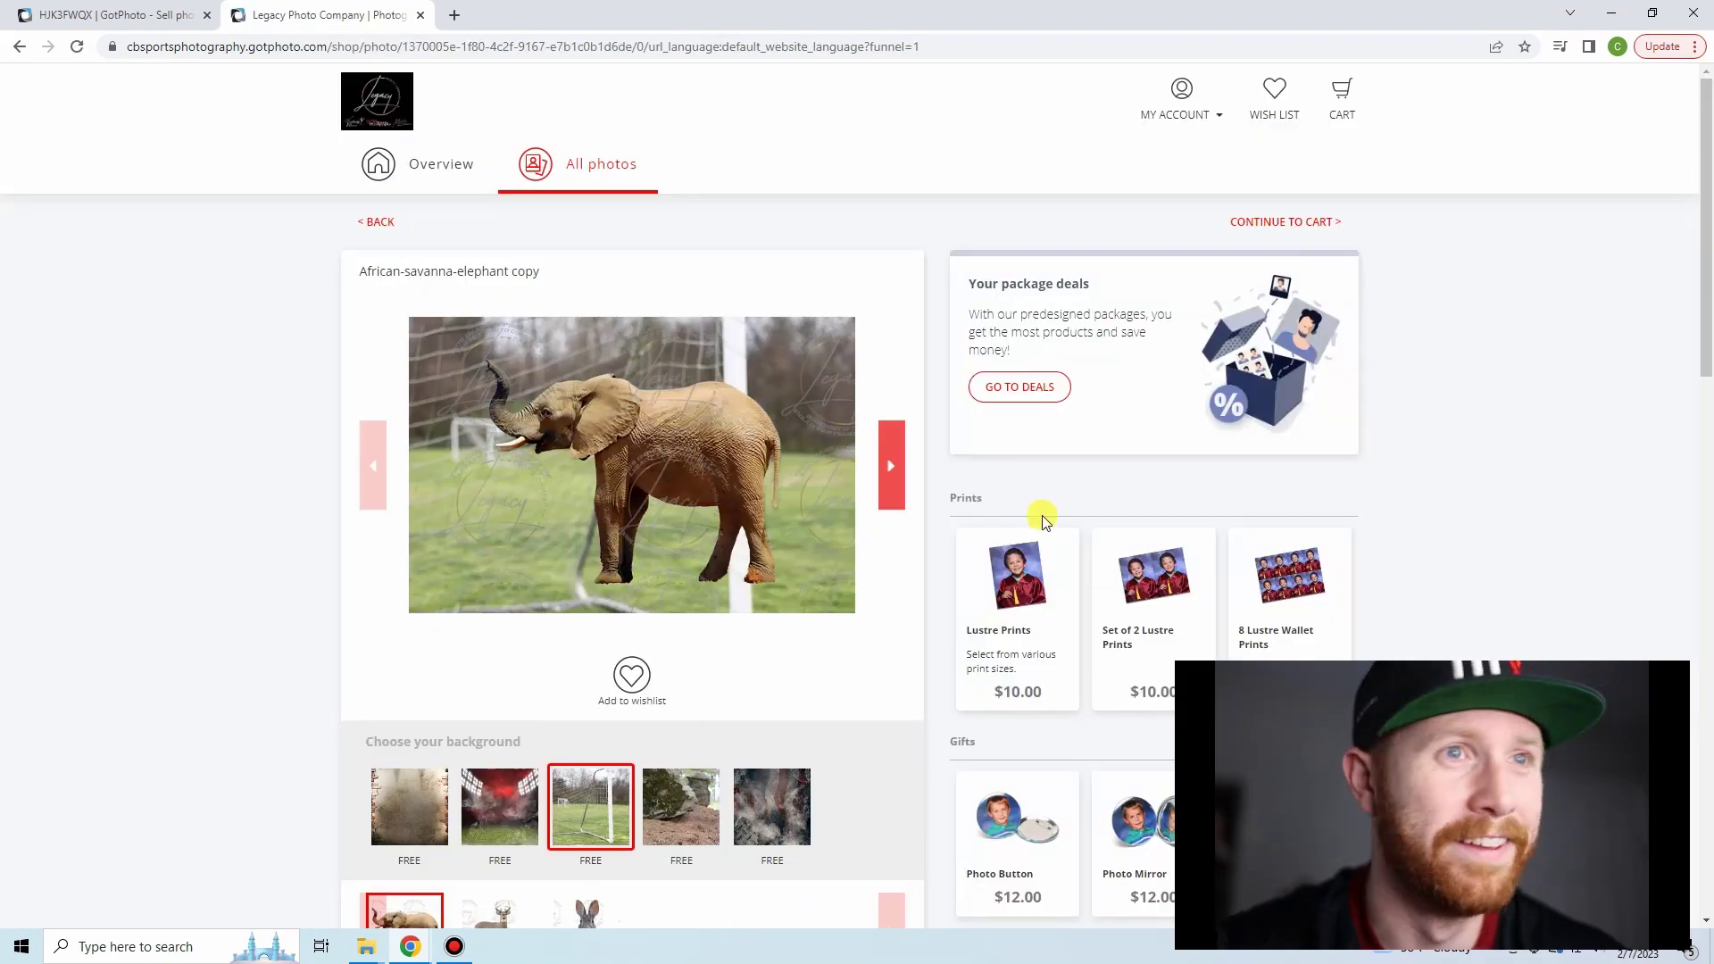
{"action": "scroll", "coordinate": [917, 386], "scroll_direction": "down", "scroll_amount": 2}
{"action": "scroll", "coordinate": [912, 373], "scroll_direction": "down", "scroll_amount": 1}
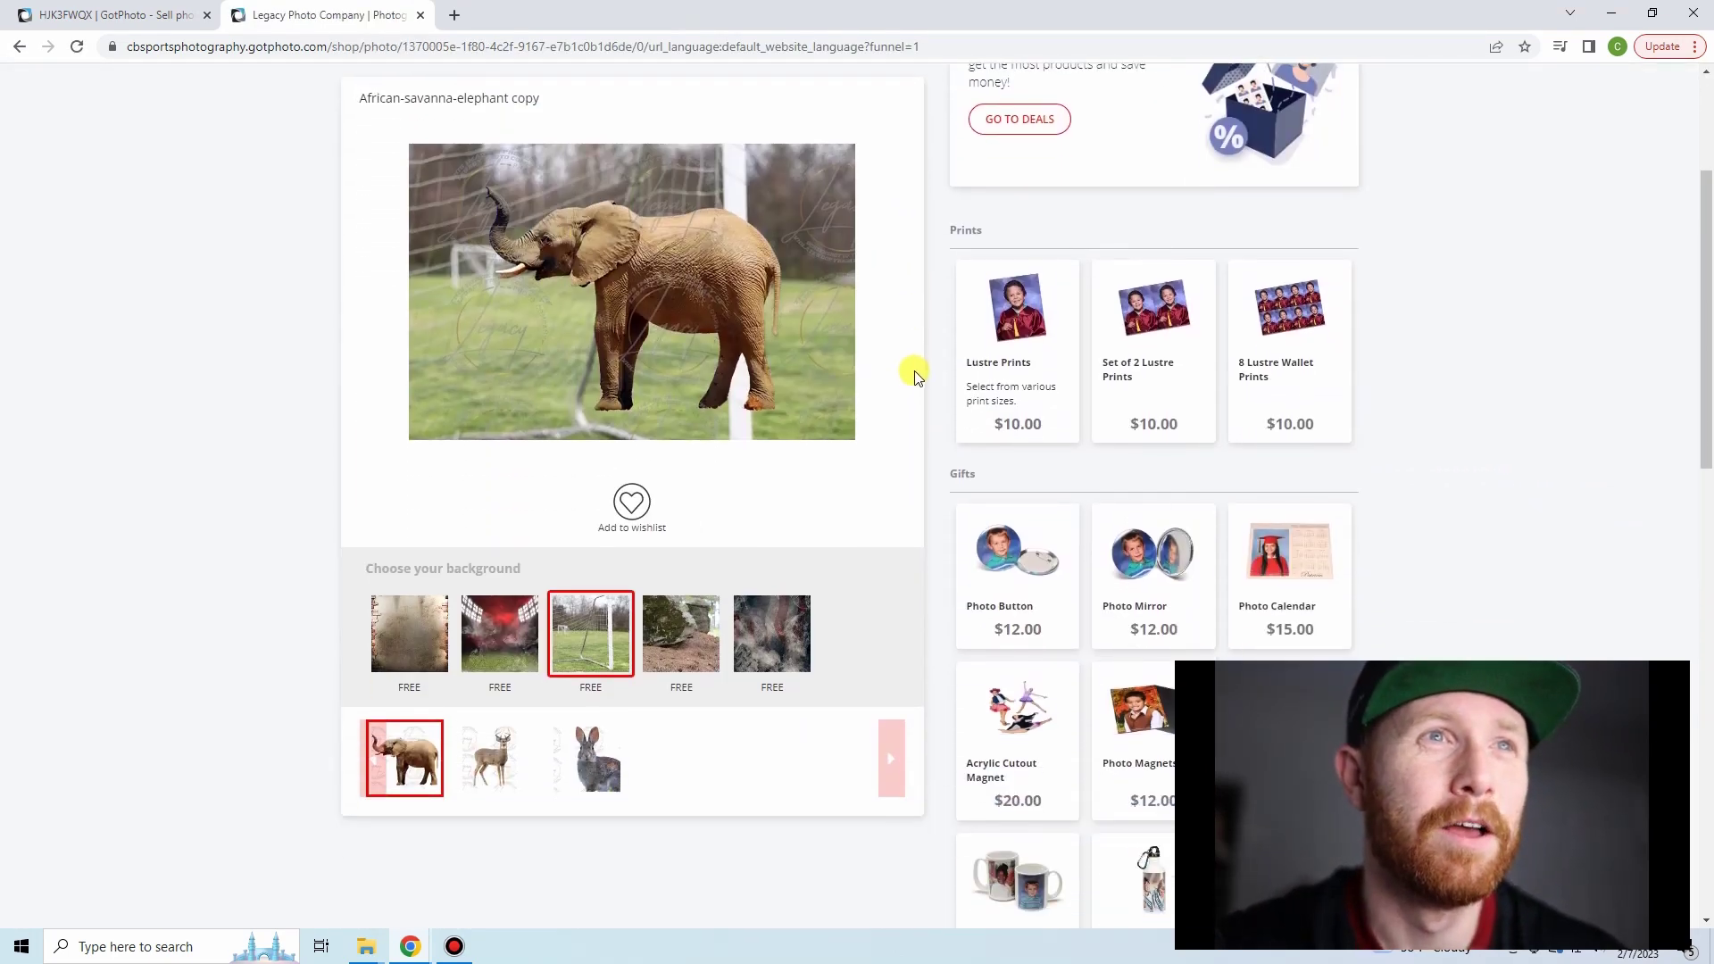
{"action": "left_click", "coordinate": [1149, 357]}
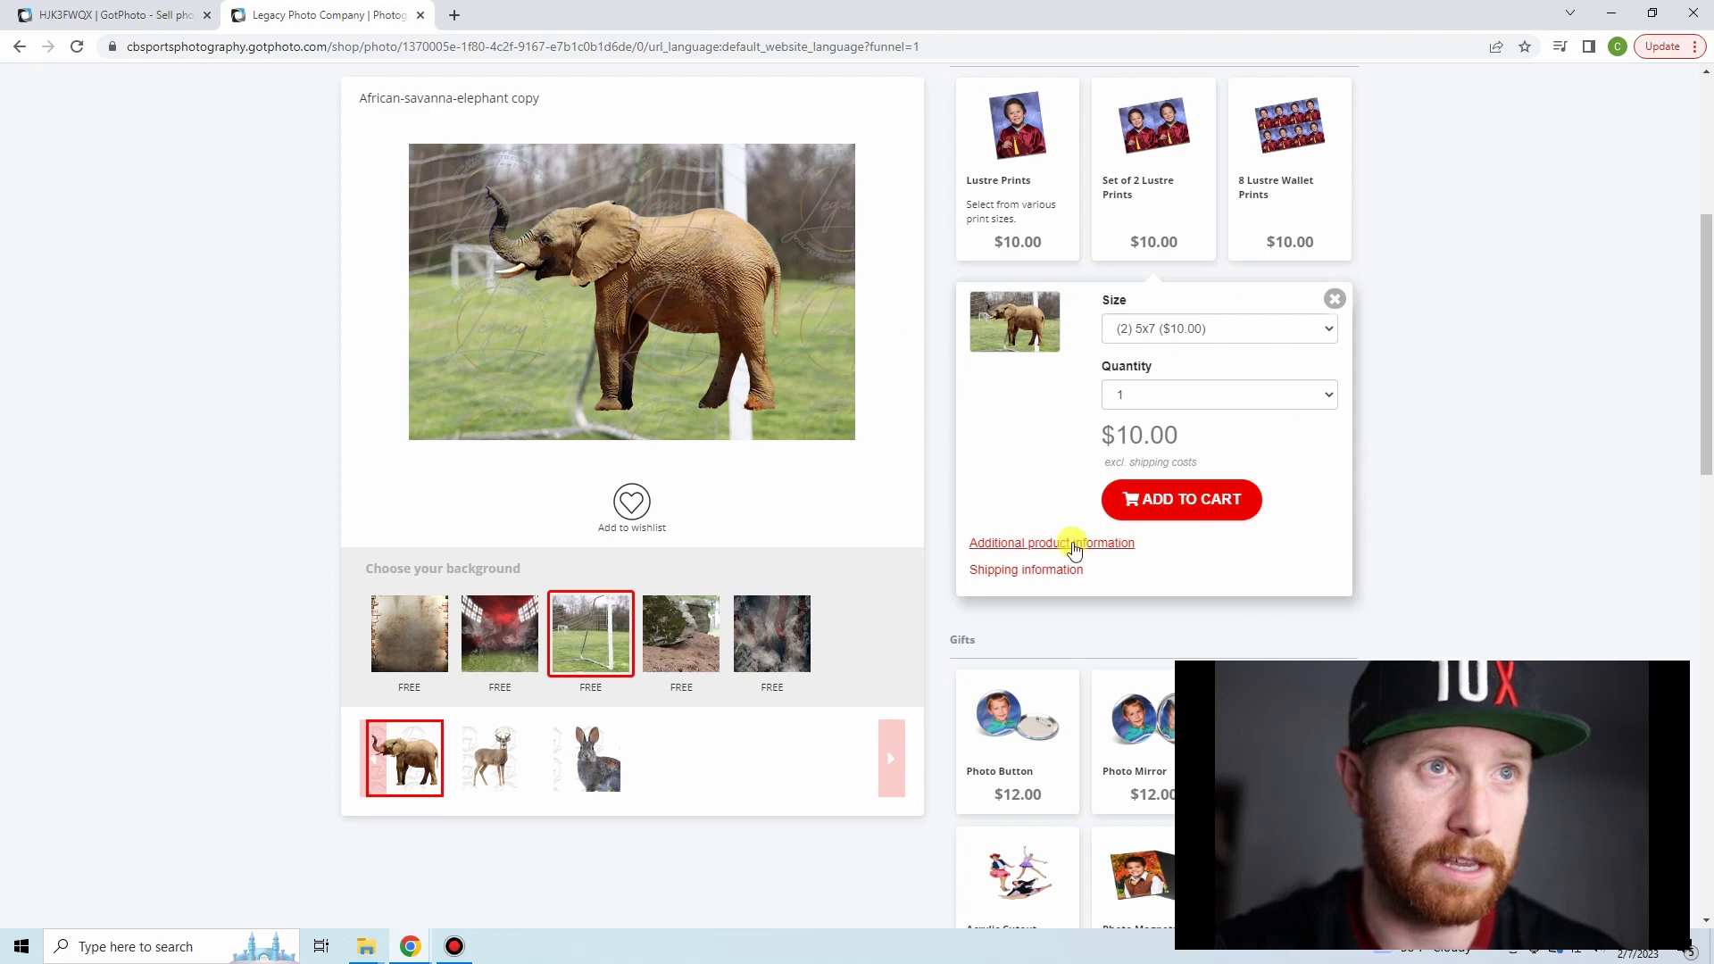
{"action": "scroll", "coordinate": [310, 442], "scroll_direction": "up", "scroll_amount": 2}
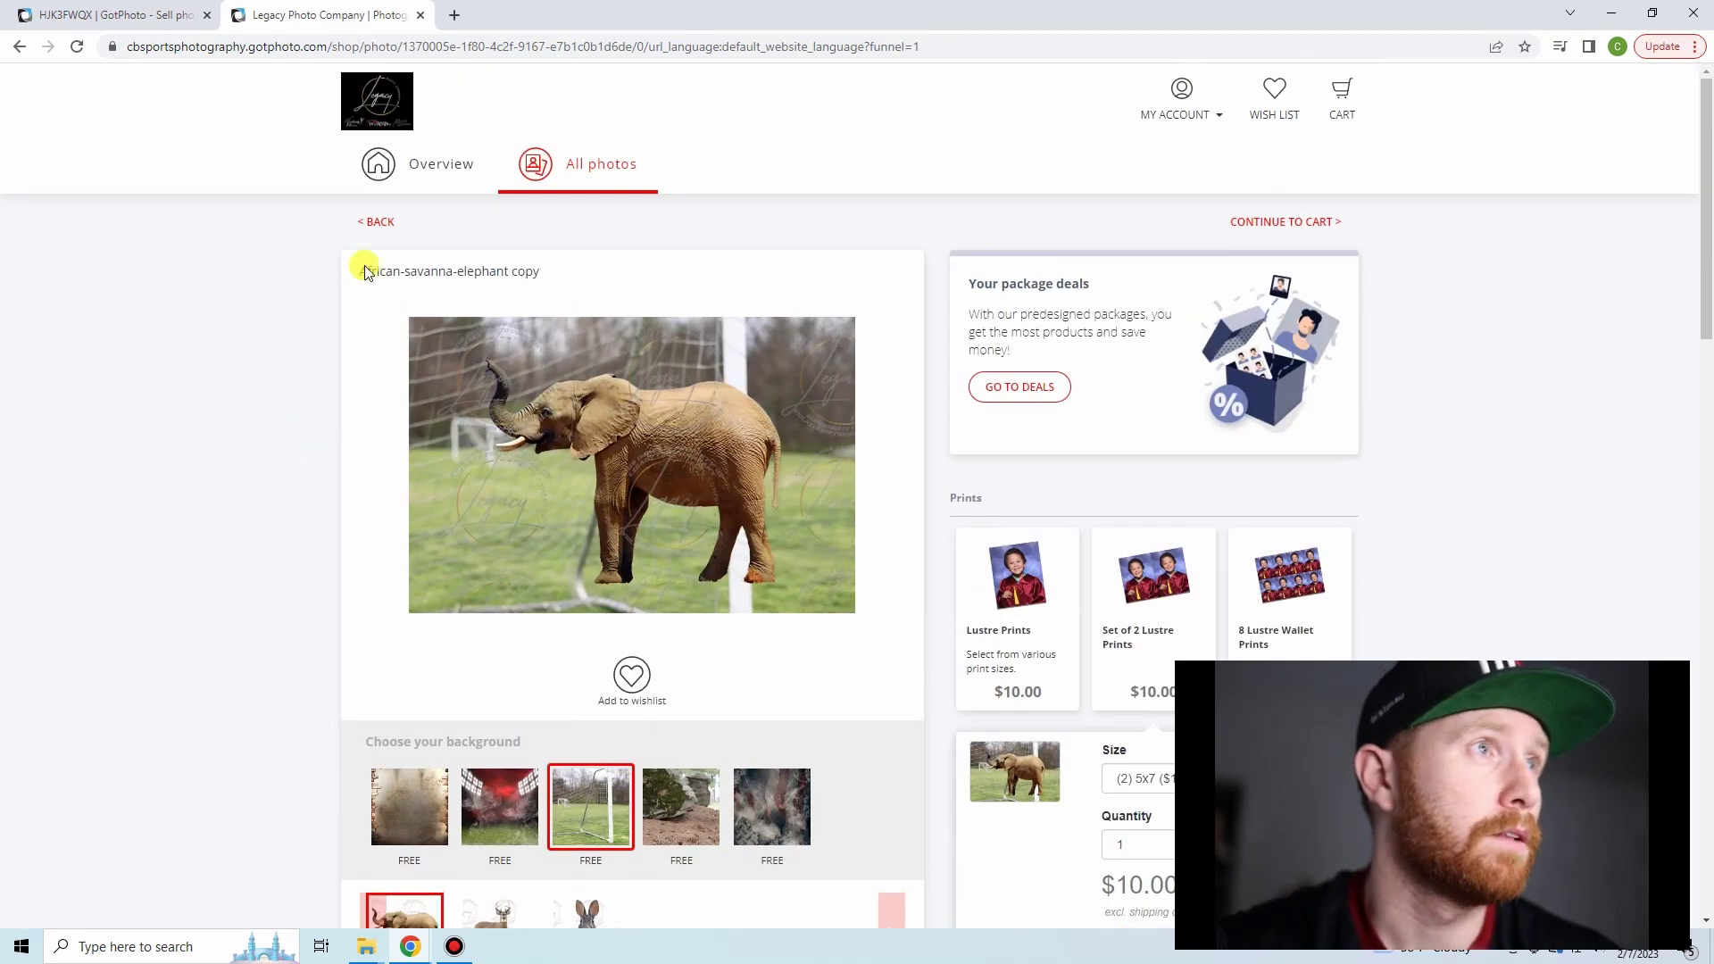
{"action": "left_click", "coordinate": [170, 13]}
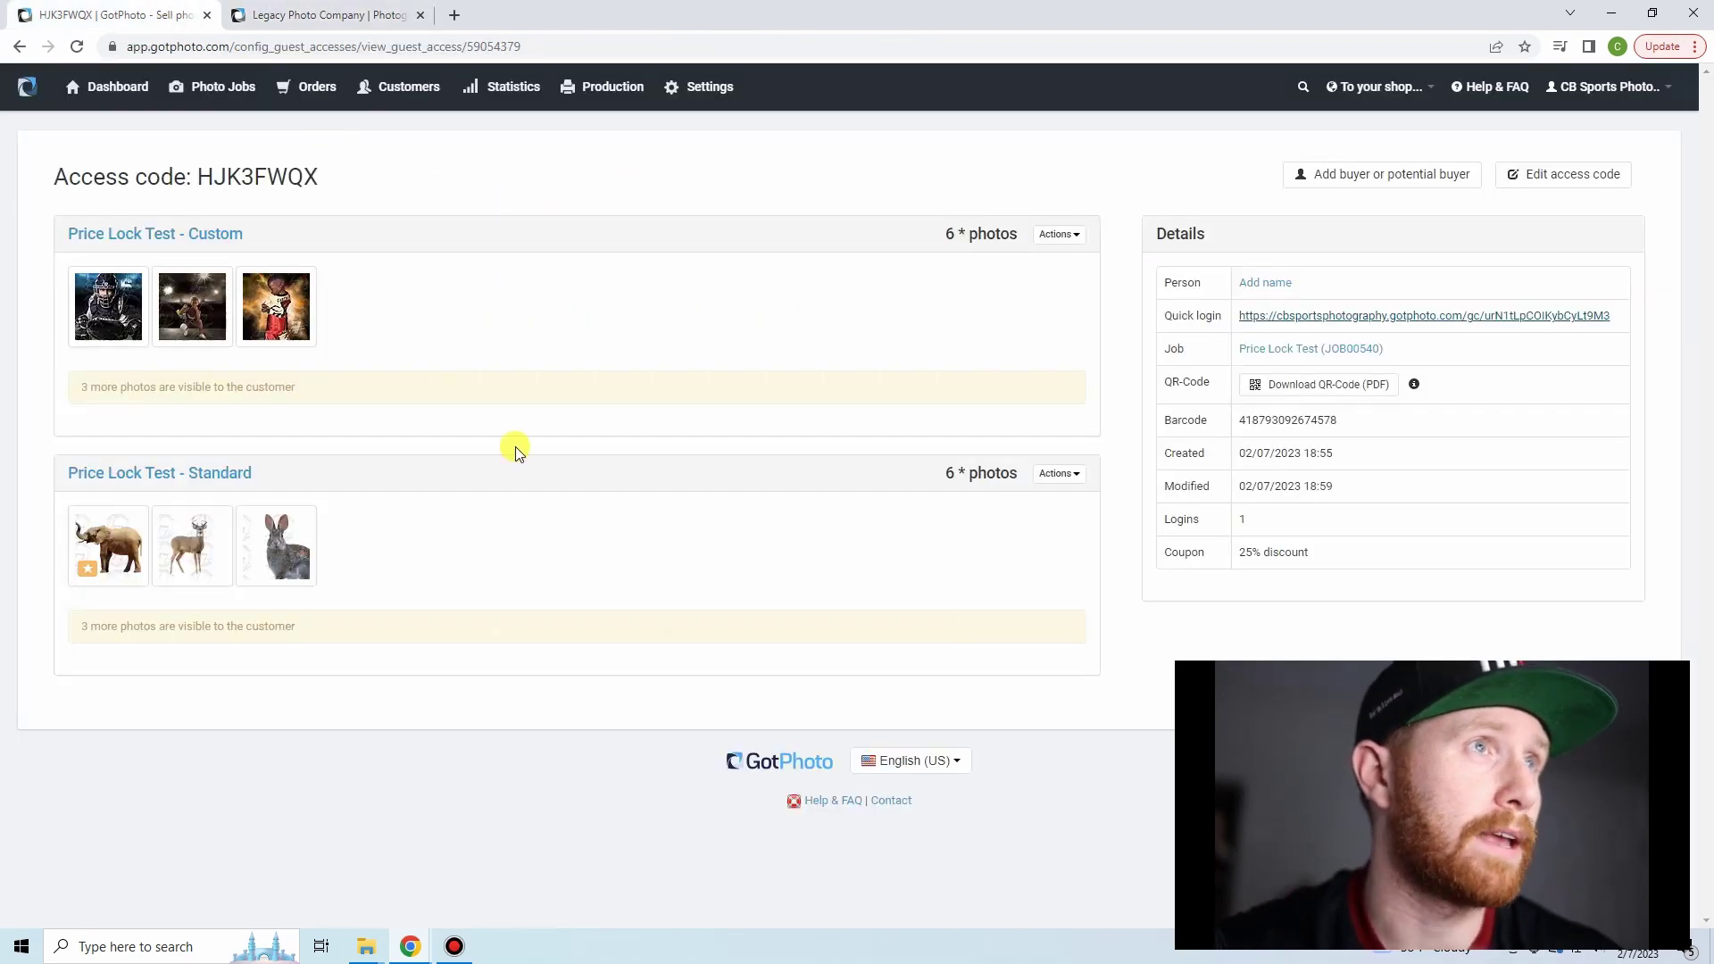
- Create a new price profile named Magnet from the account settings
{"action": "left_click", "coordinate": [707, 81]}
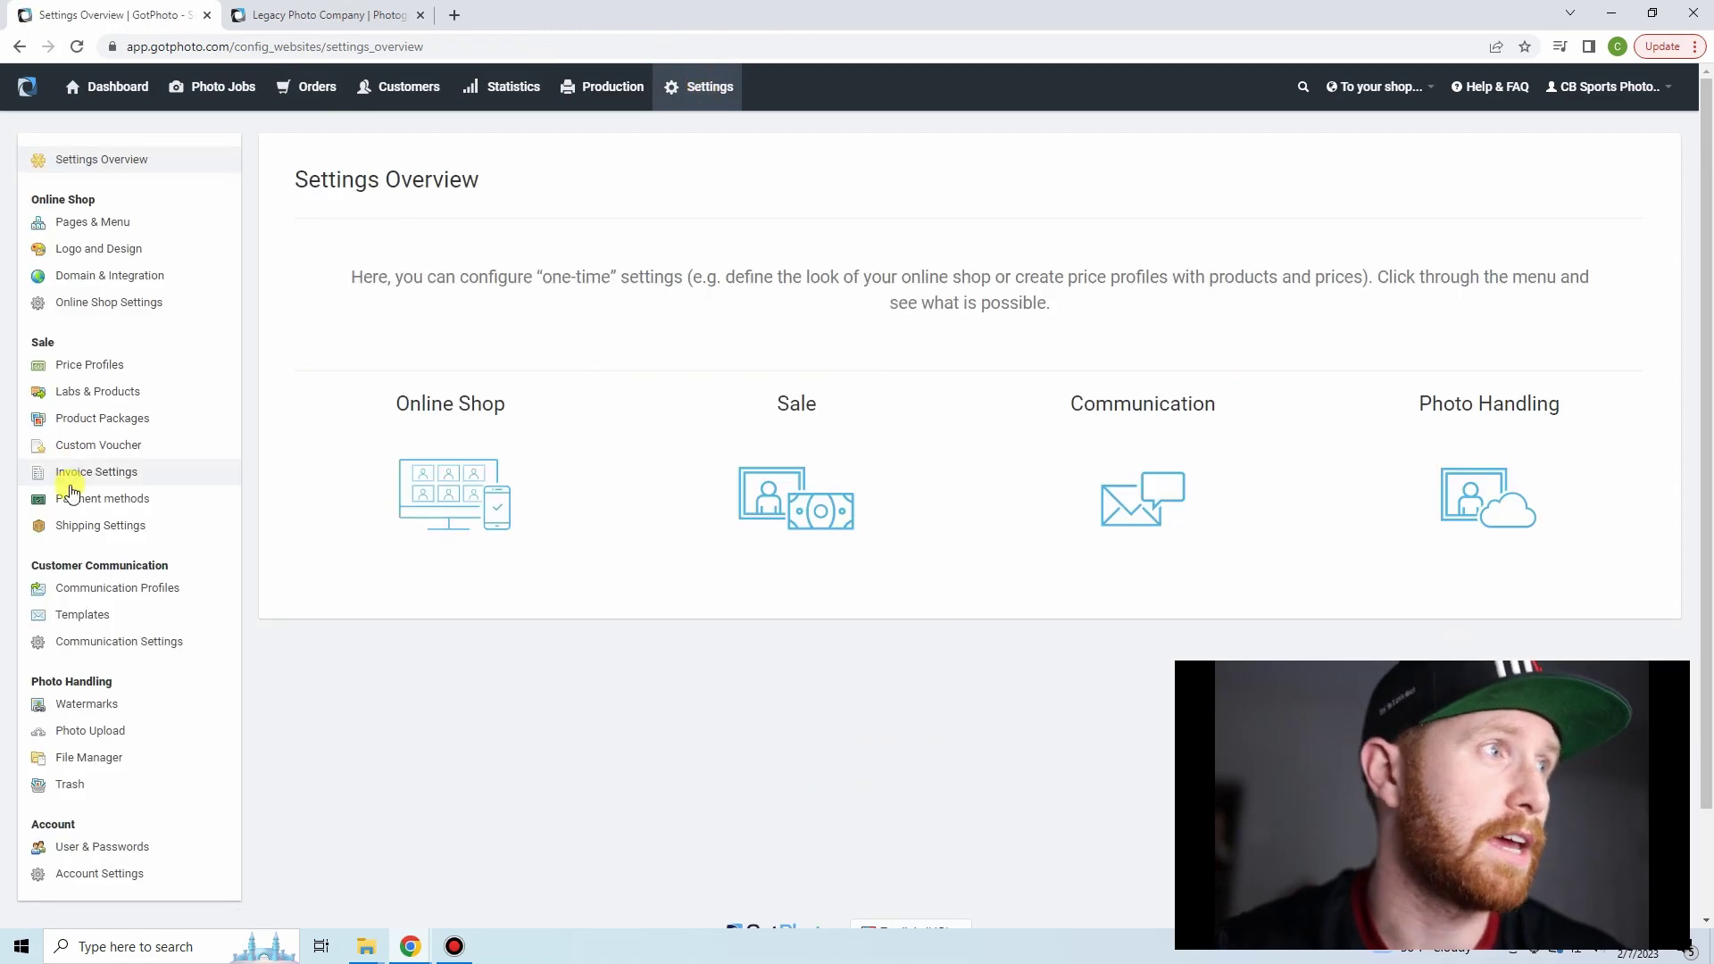
{"action": "left_click", "coordinate": [60, 368]}
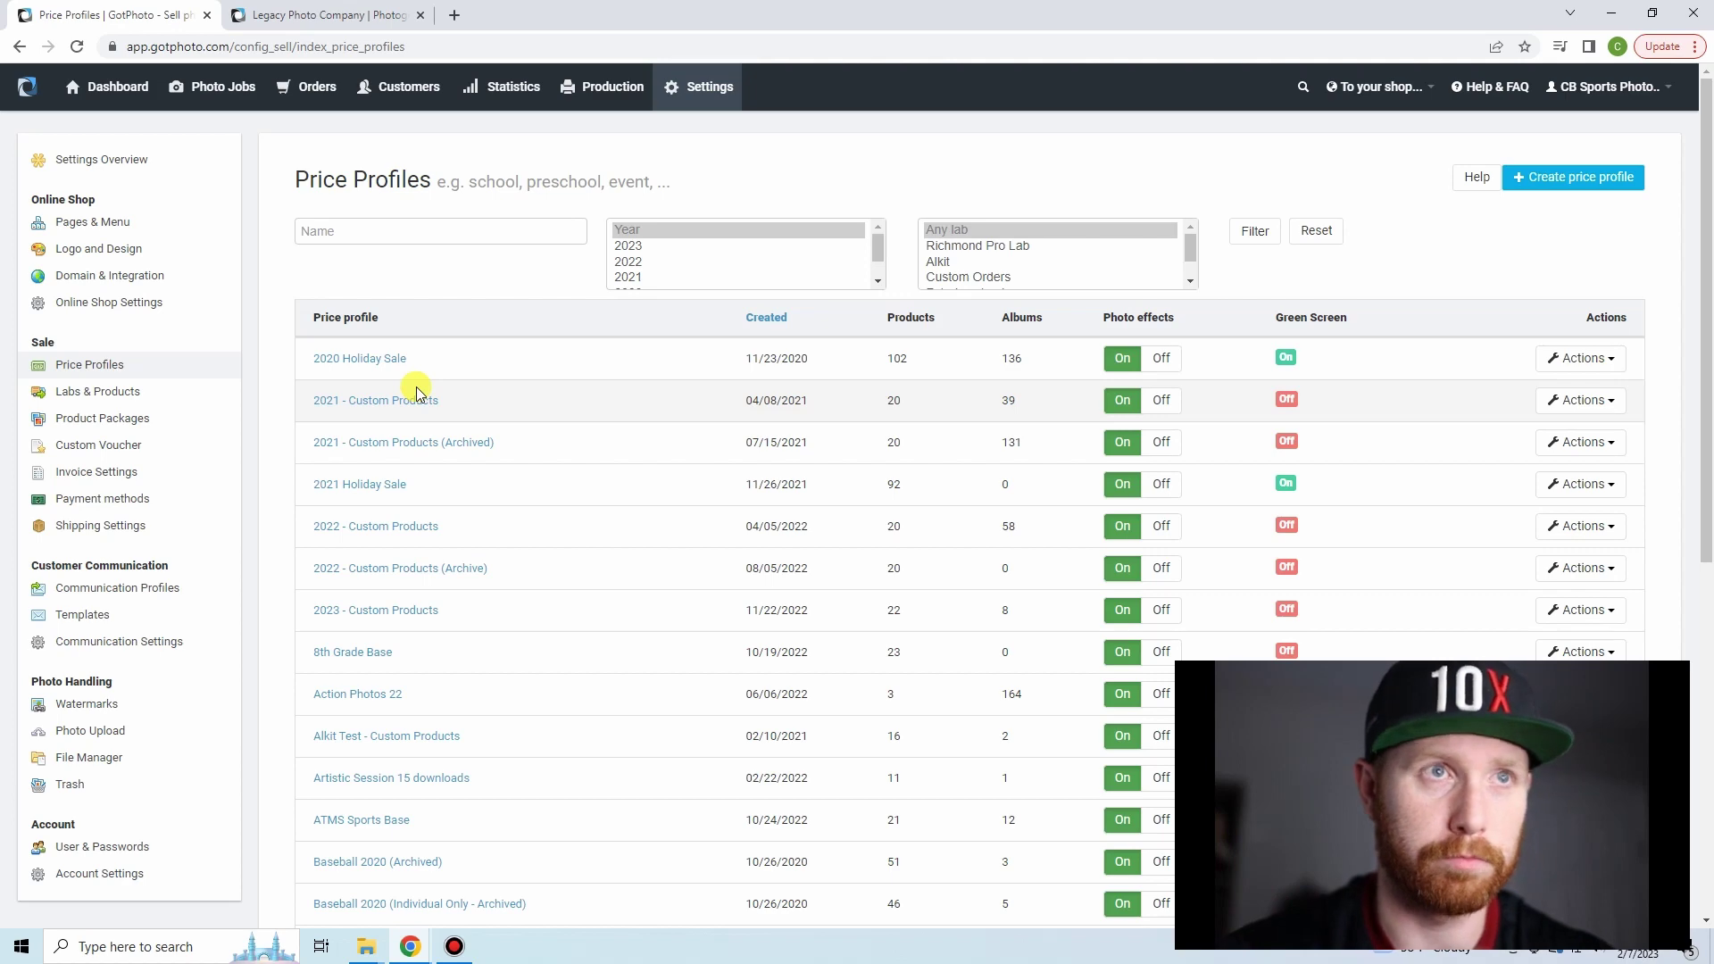
{"action": "left_click", "coordinate": [1571, 176]}
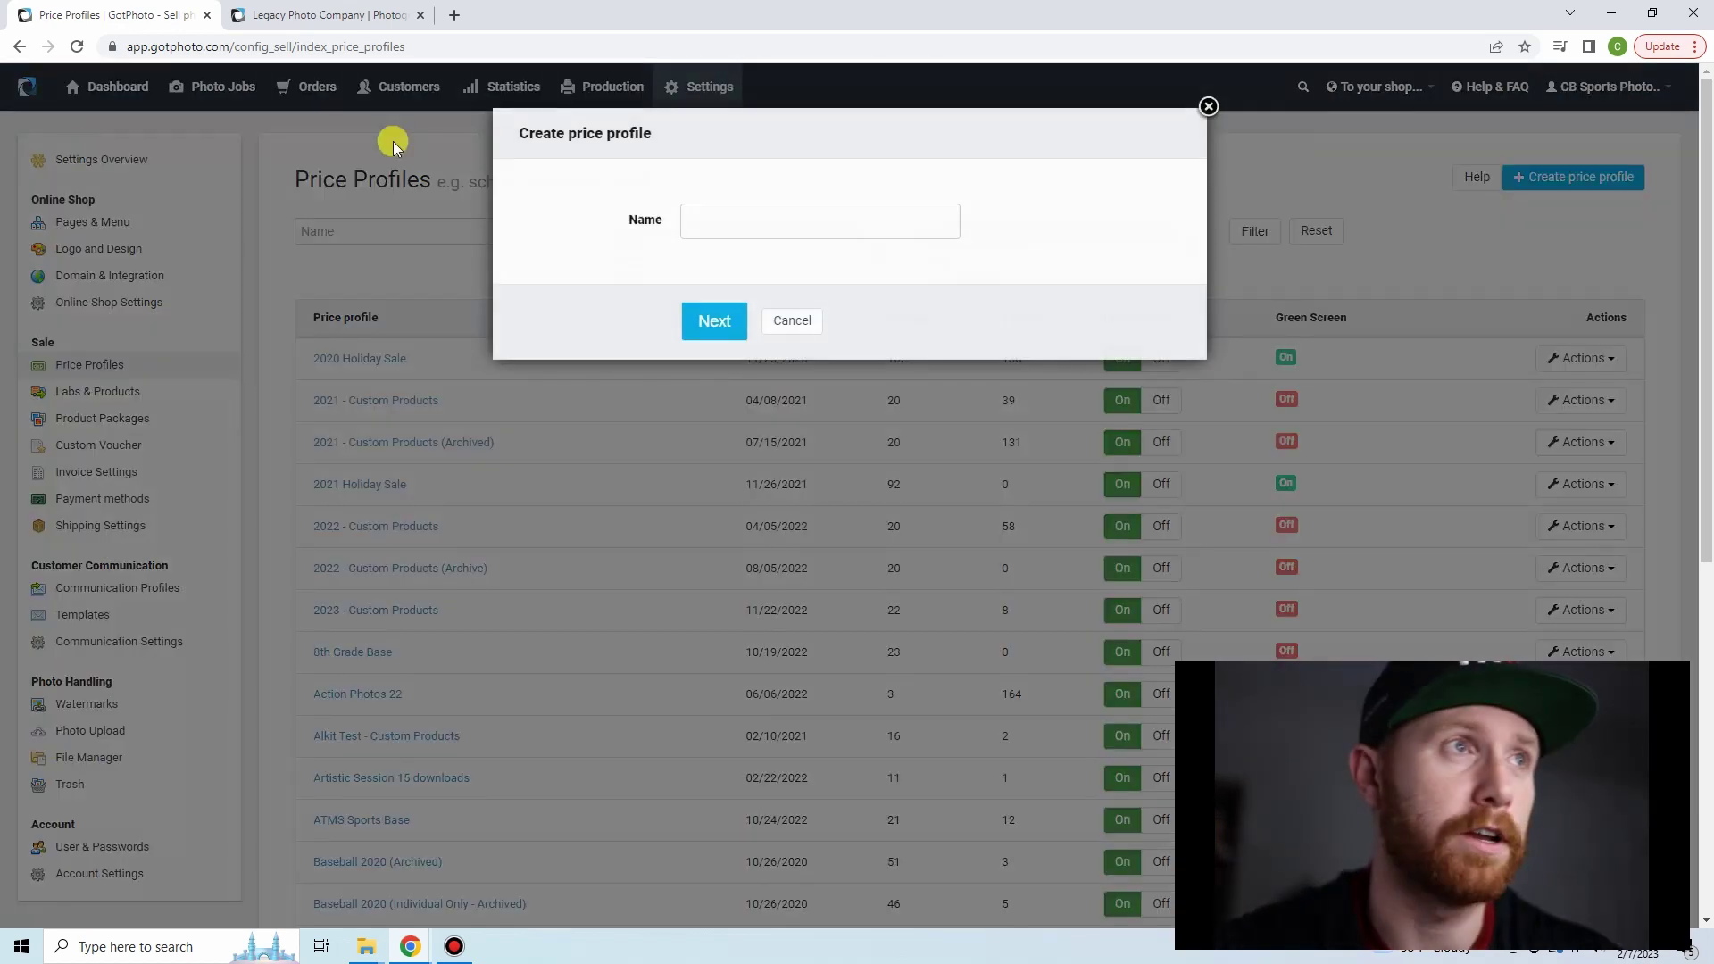
{"action": "left_click", "coordinate": [777, 215]}
{"action": "type", "text": "Magnet"}
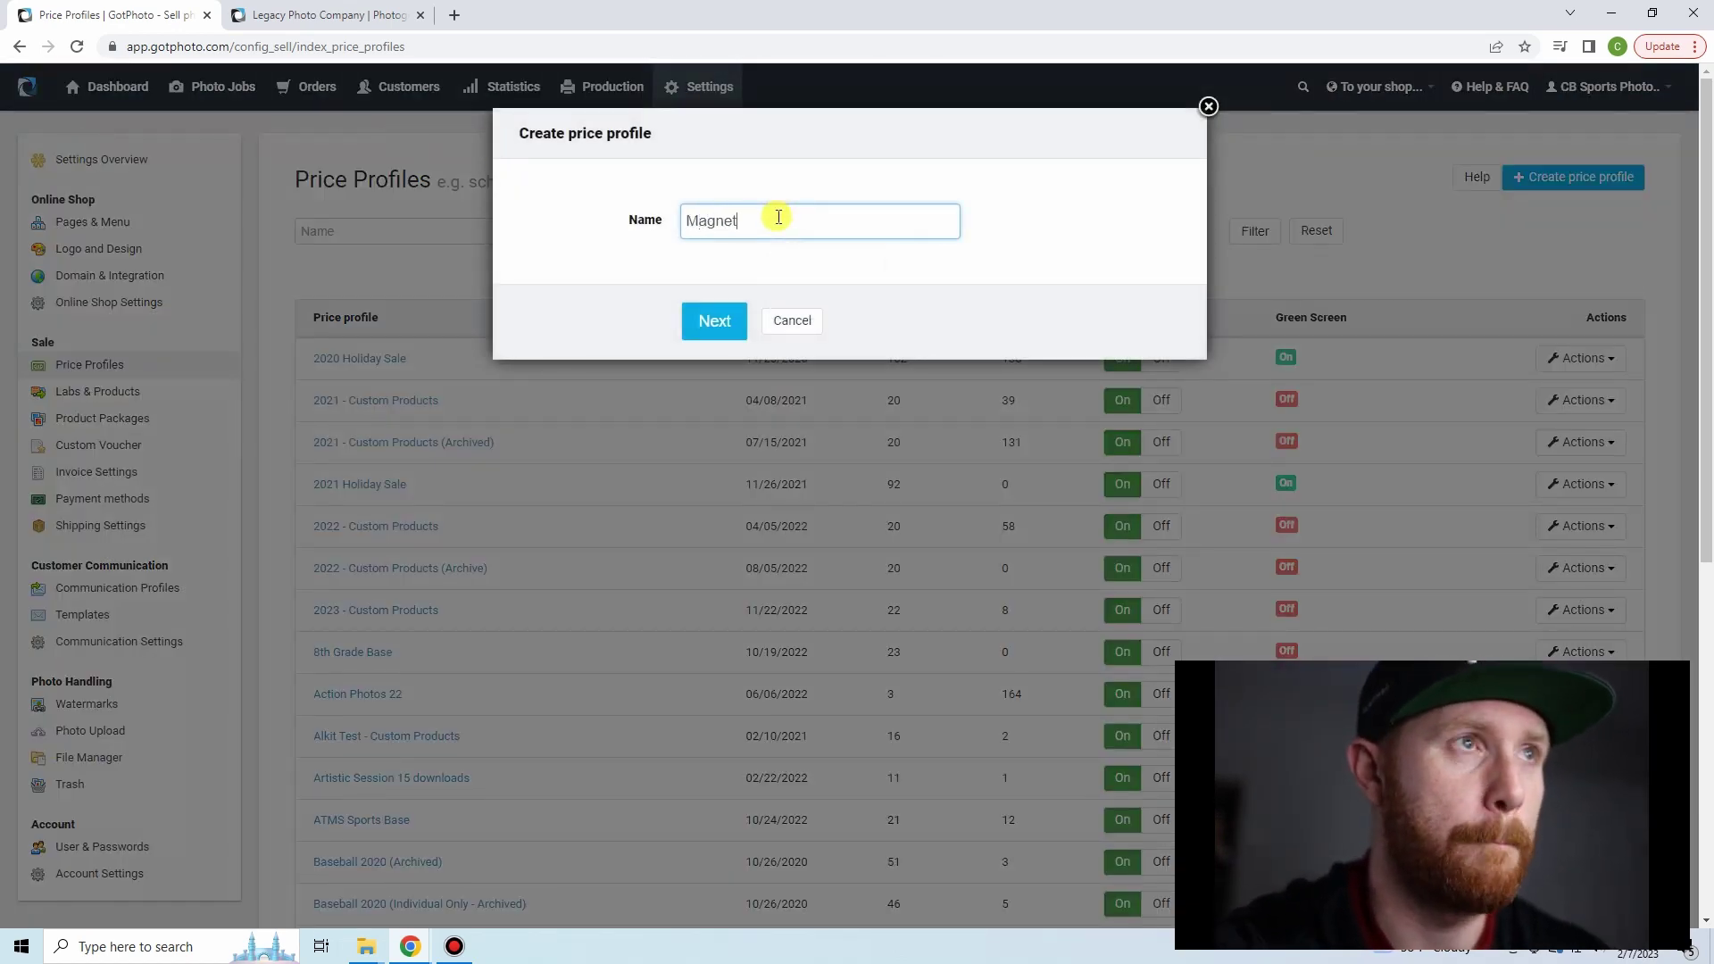
{"action": "key", "text": "Return"}
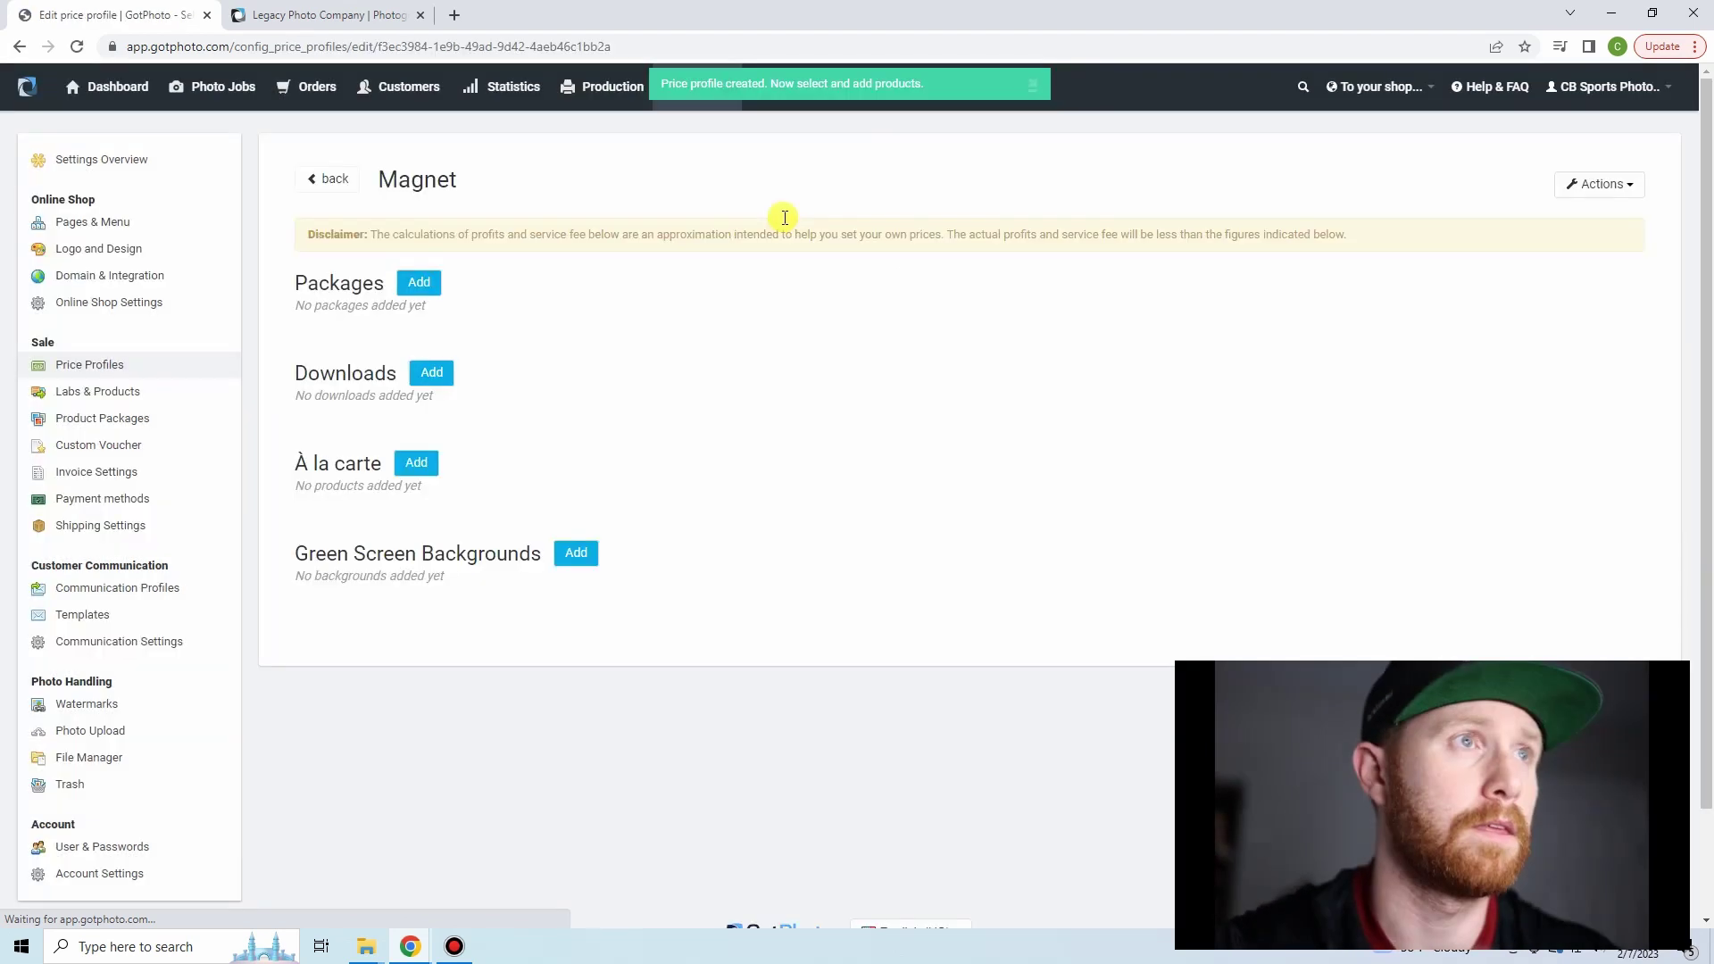
- Add Alkit's Photo Magnets 5x7 gift product à la carte to the Magnet profile
{"action": "left_click", "coordinate": [404, 465]}
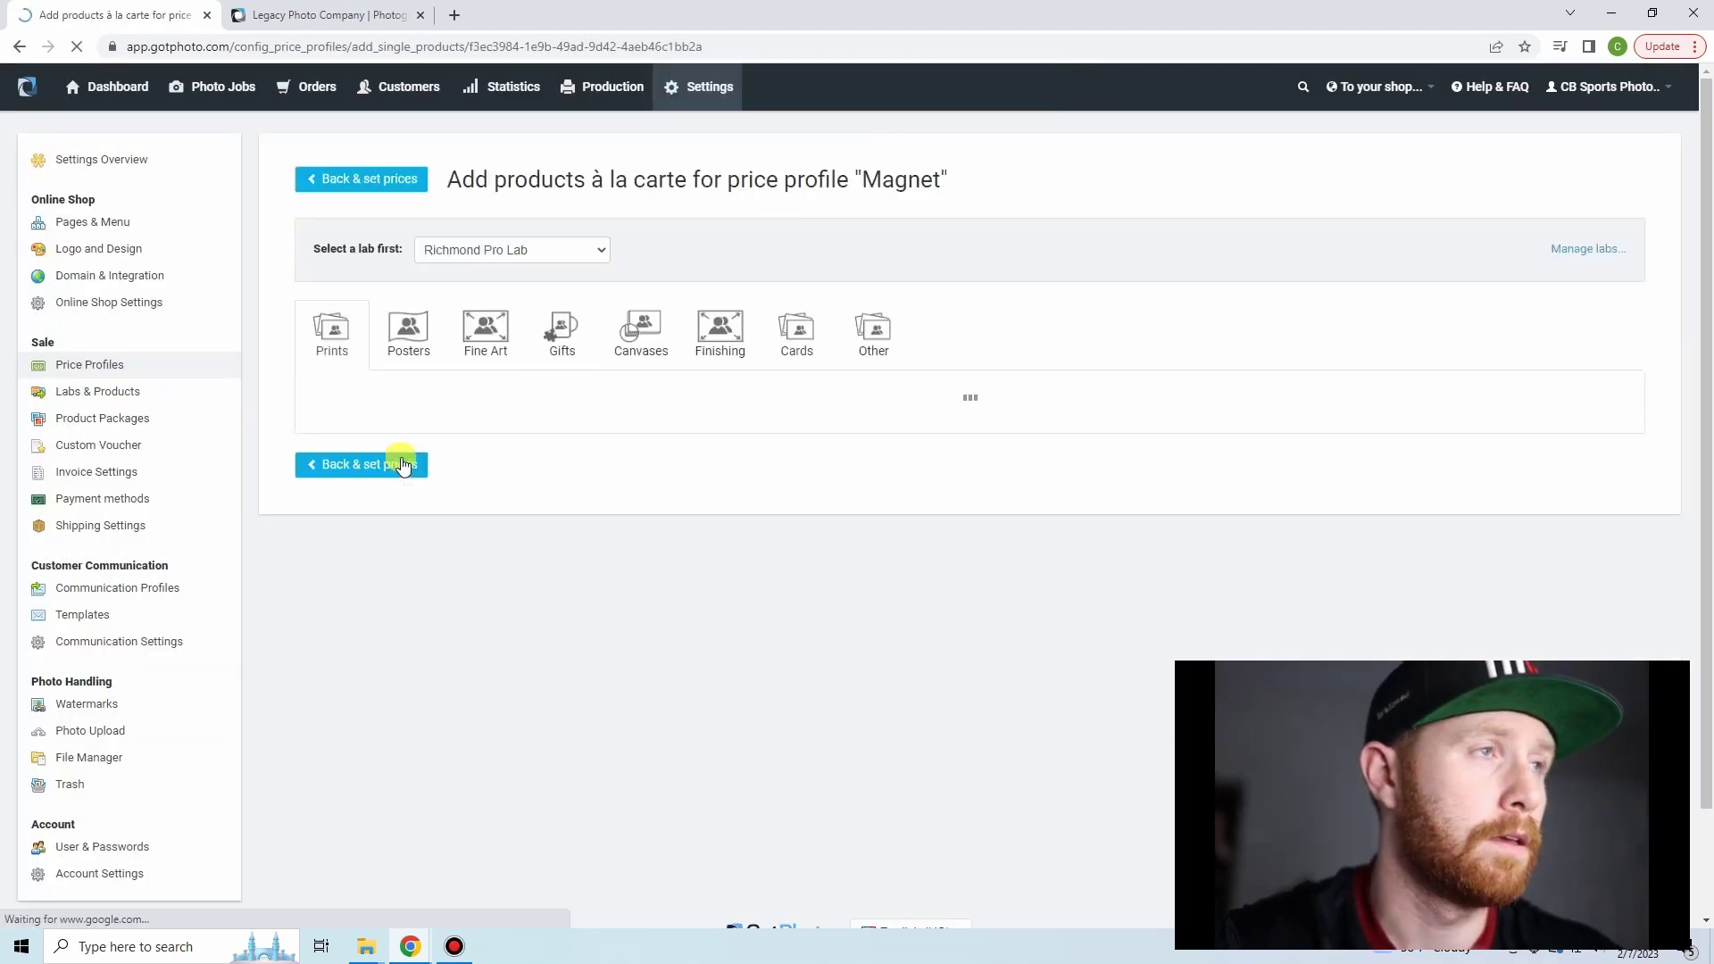
{"action": "left_click", "coordinate": [549, 338]}
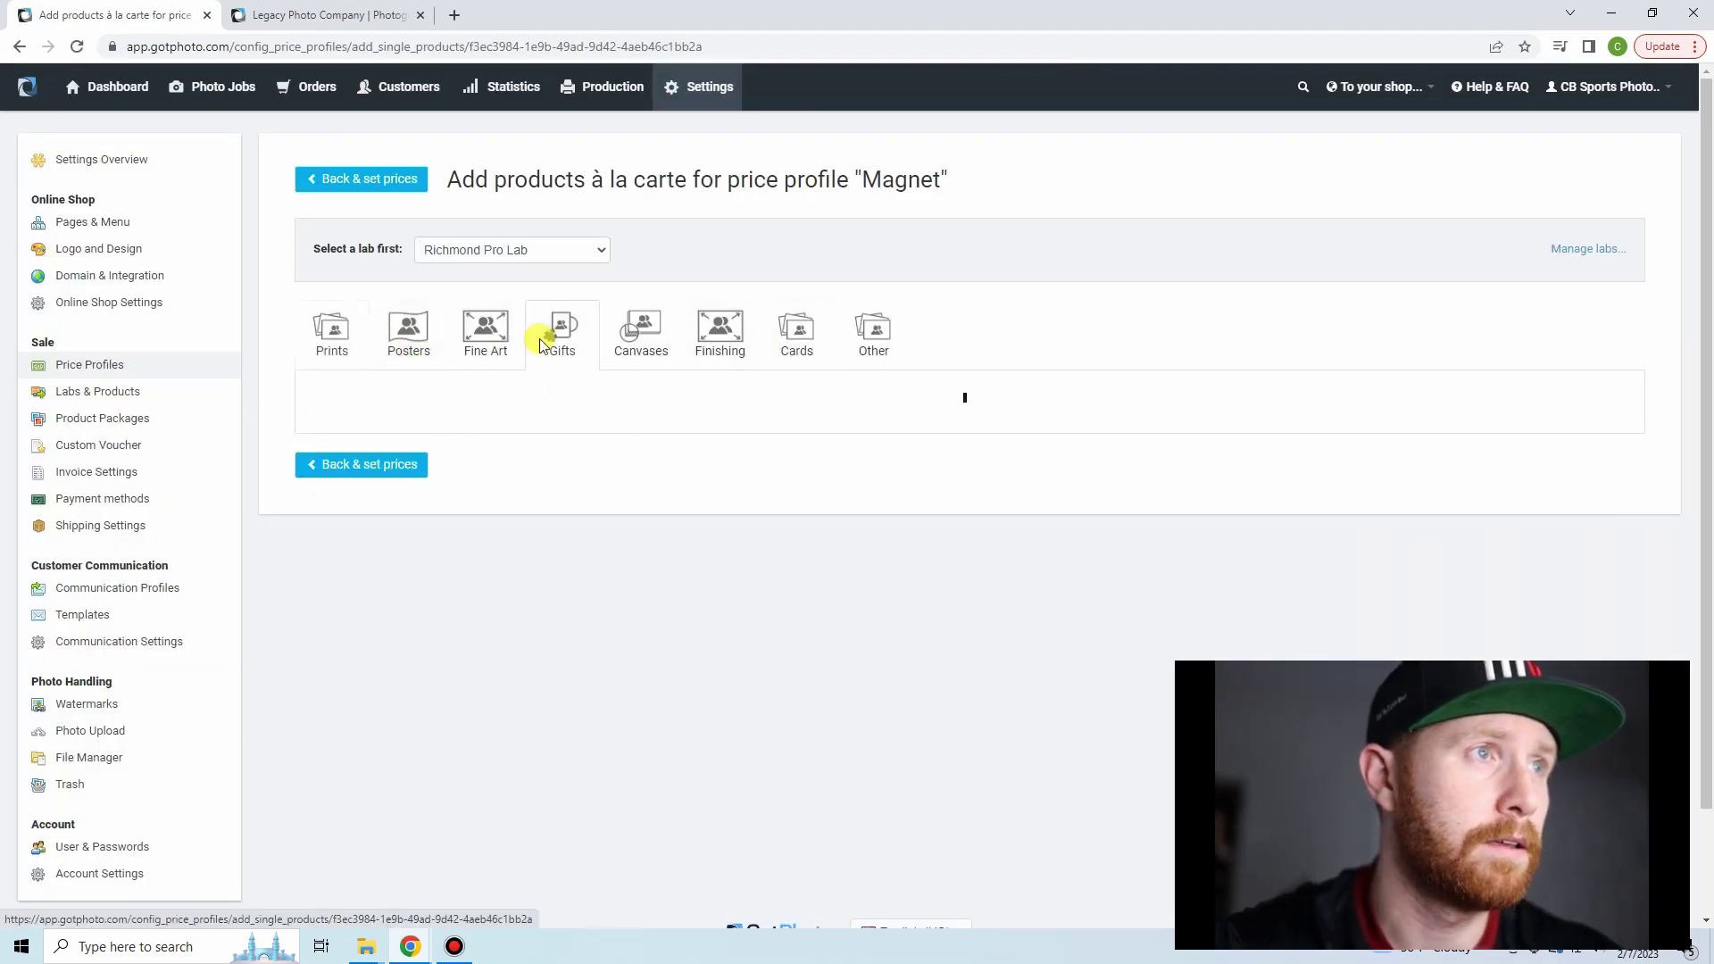
{"action": "left_click", "coordinate": [509, 251]}
{"action": "left_click", "coordinate": [512, 288]}
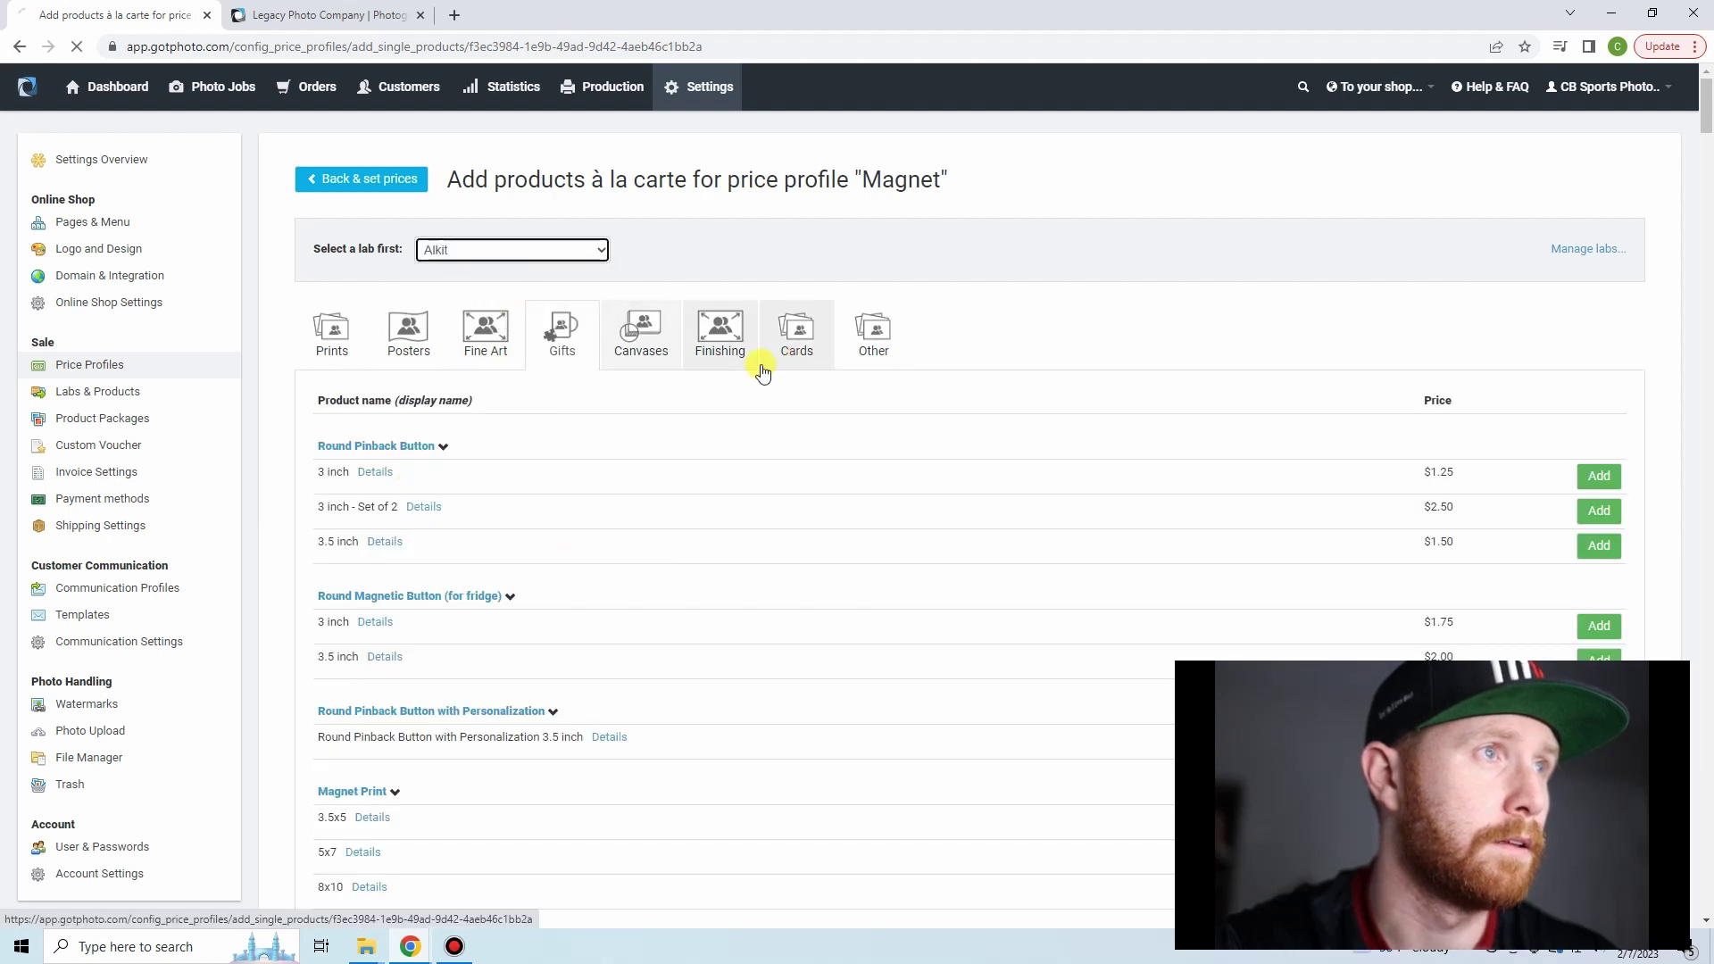
{"action": "left_click", "coordinate": [407, 350]}
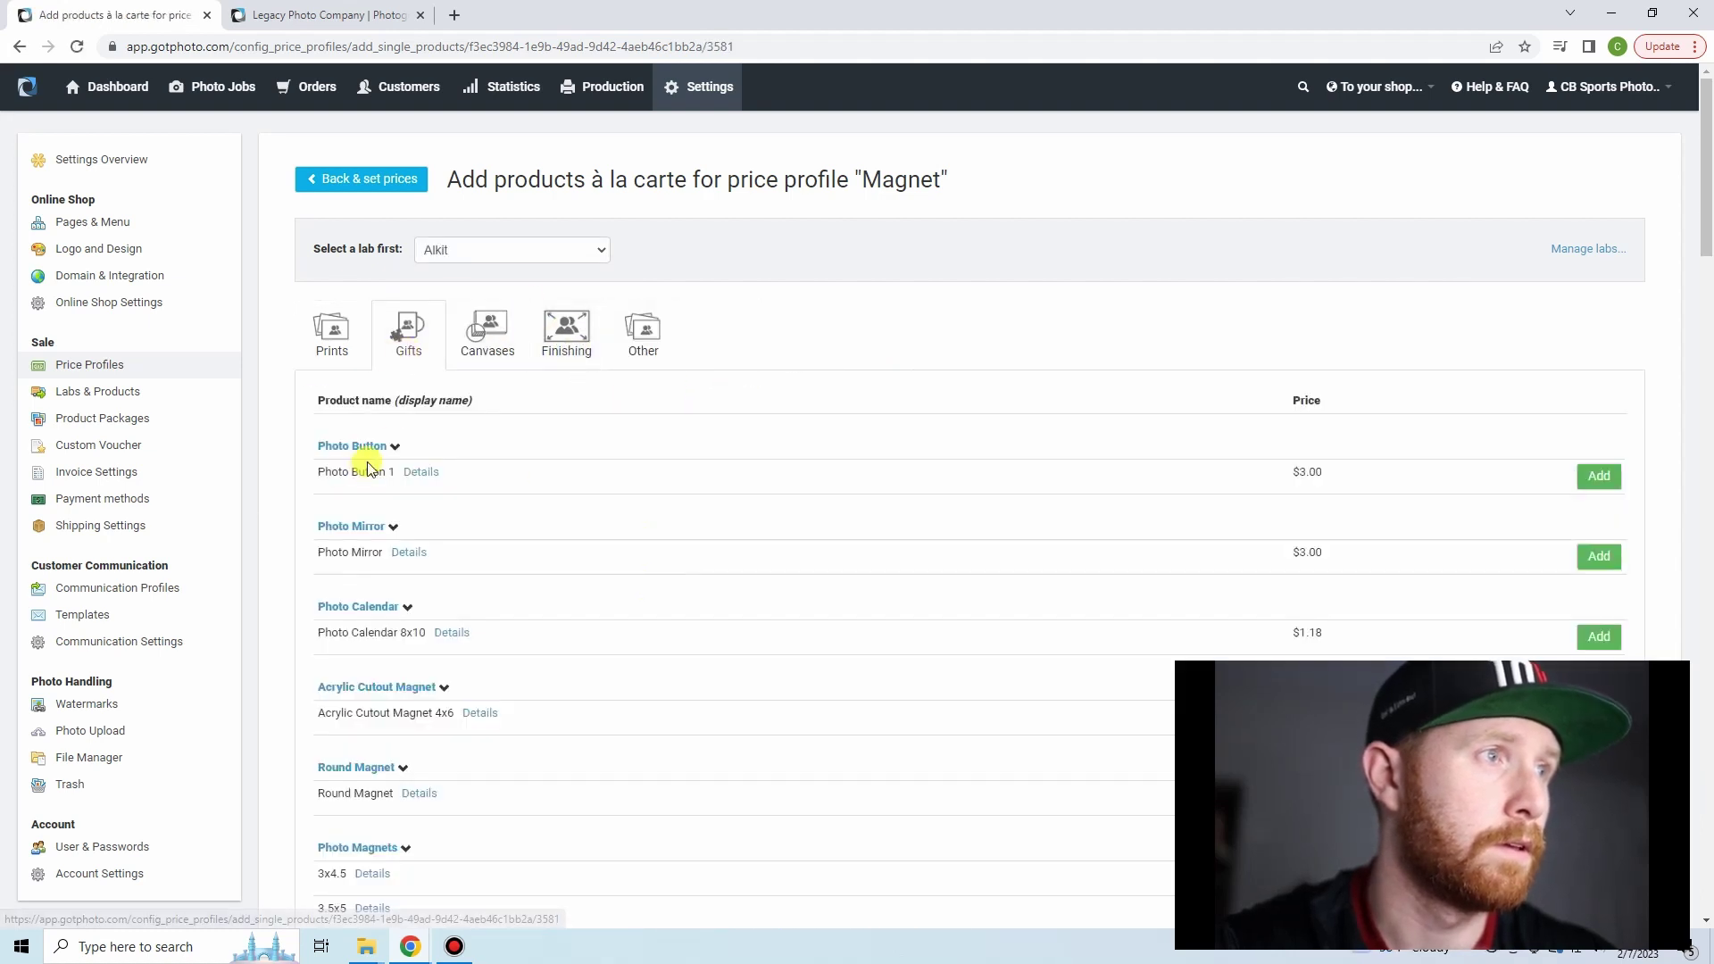
{"action": "scroll", "coordinate": [393, 443], "scroll_direction": "down", "scroll_amount": 2}
{"action": "scroll", "coordinate": [434, 516], "scroll_direction": "down", "scroll_amount": 3}
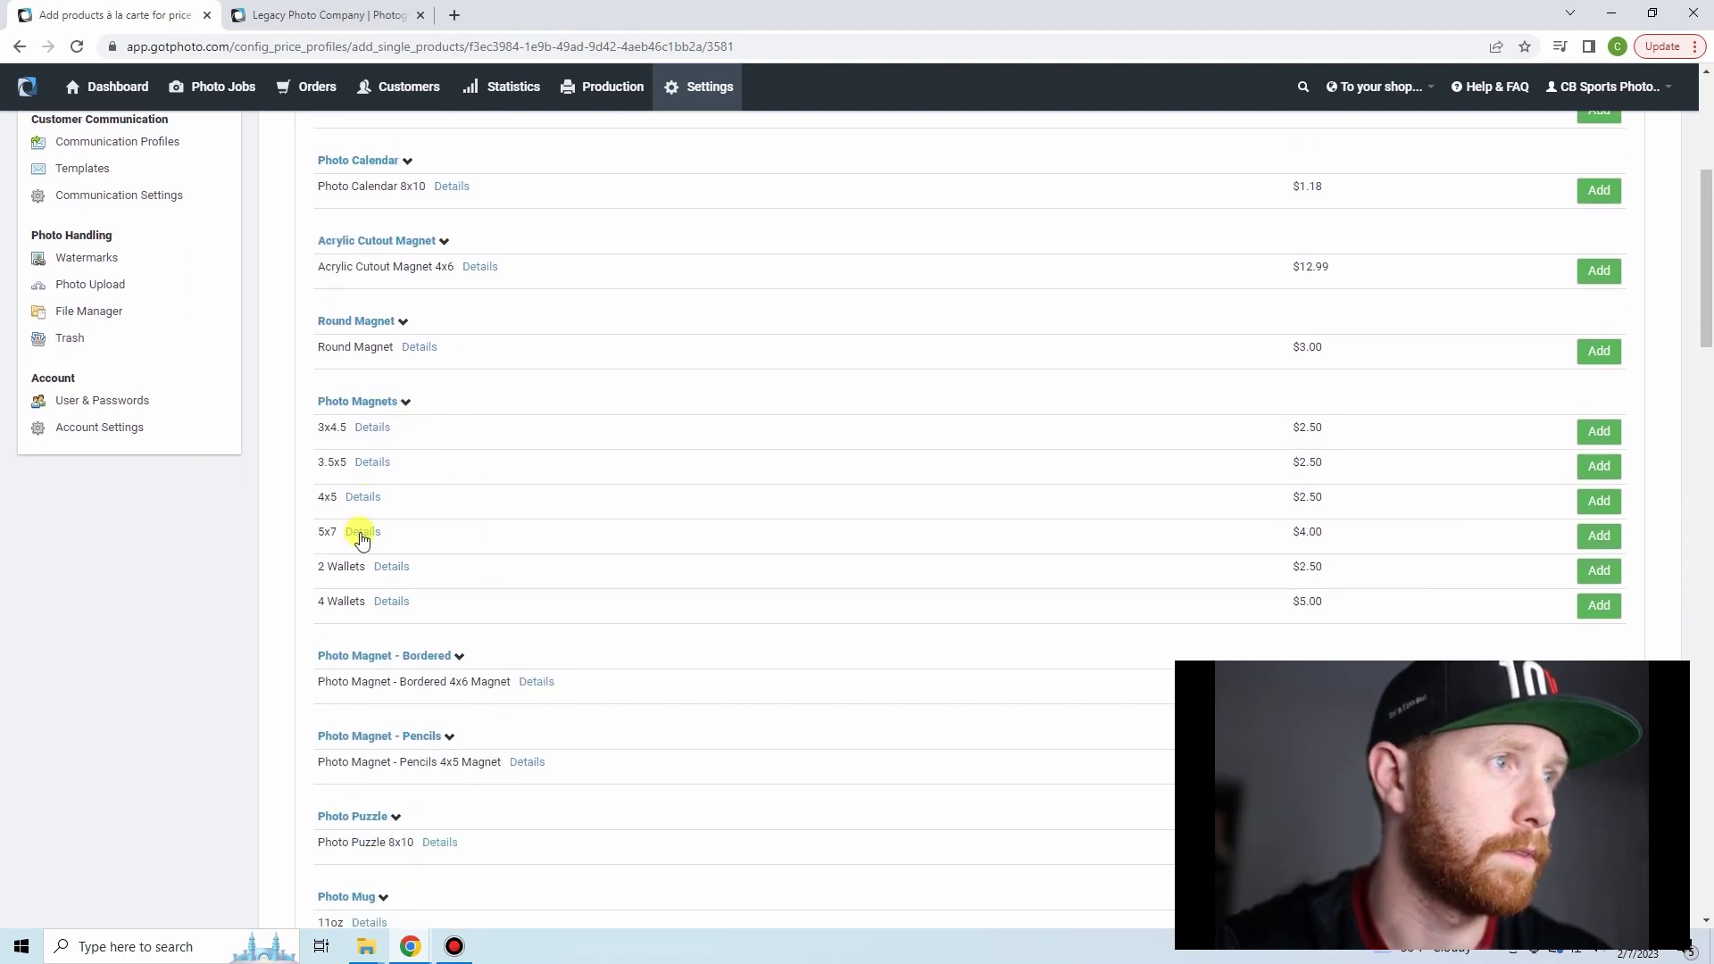
{"action": "left_click", "coordinate": [1587, 538]}
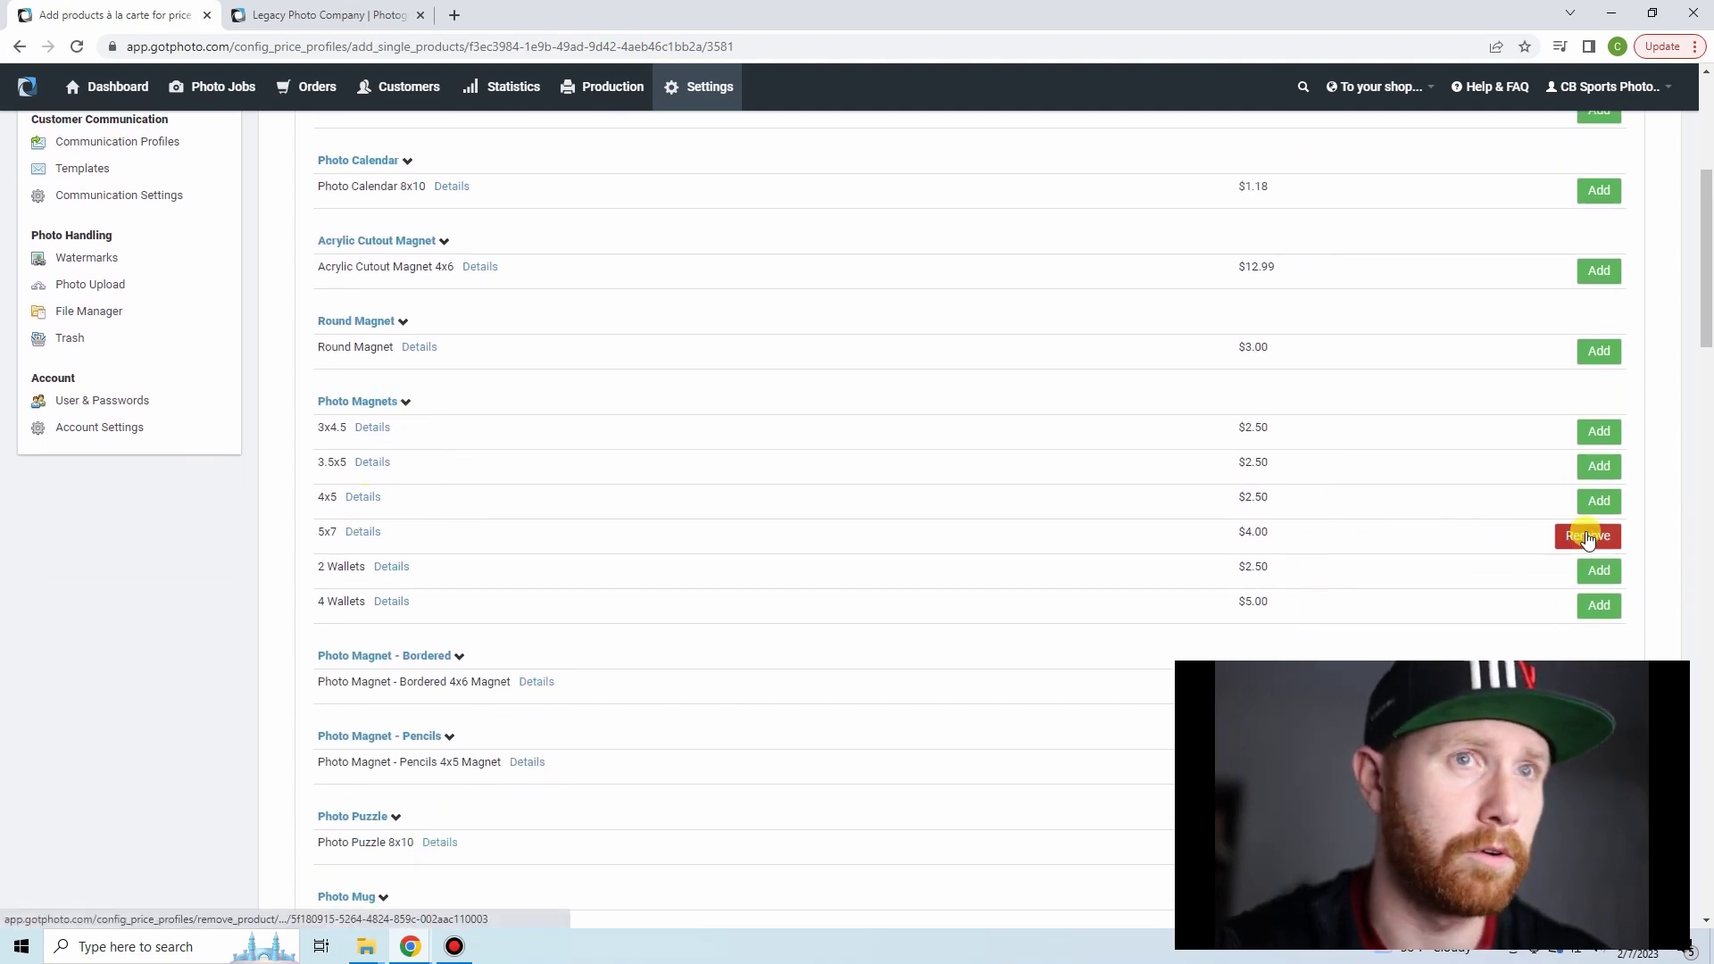
- Return to the Magnet profile and select the magnet's selling price field
{"action": "scroll", "coordinate": [838, 413], "scroll_direction": "up", "scroll_amount": 5}
{"action": "left_click", "coordinate": [381, 183]}
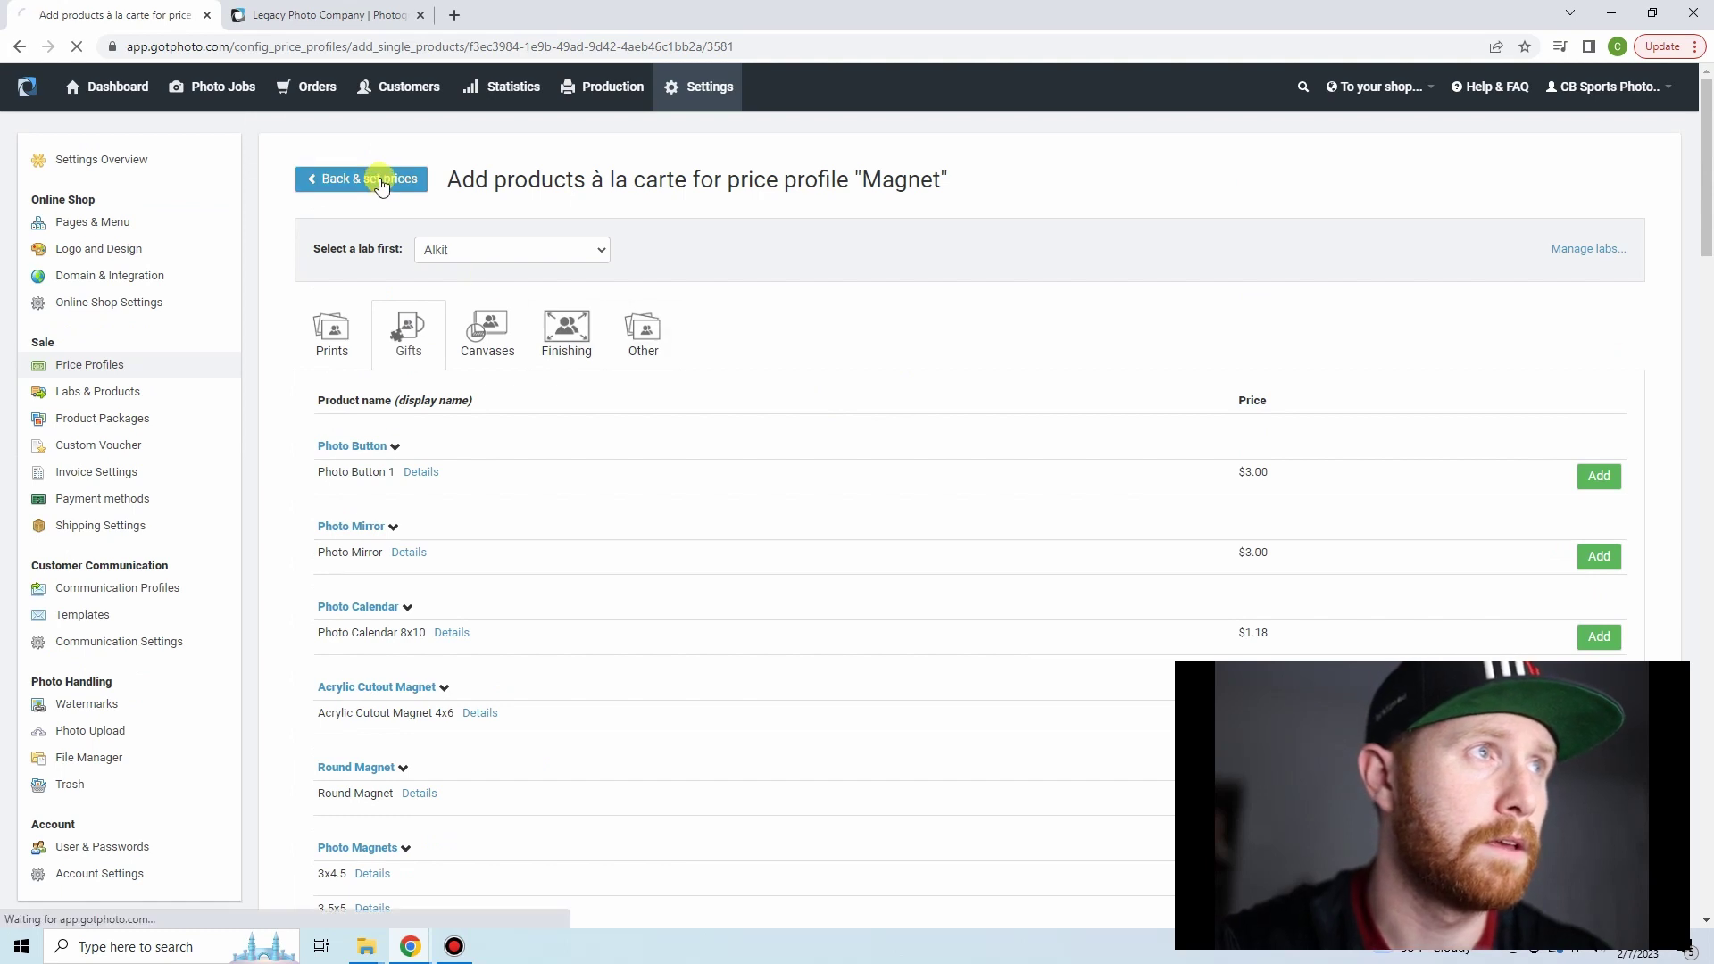
{"action": "double_click", "coordinate": [1165, 581]}
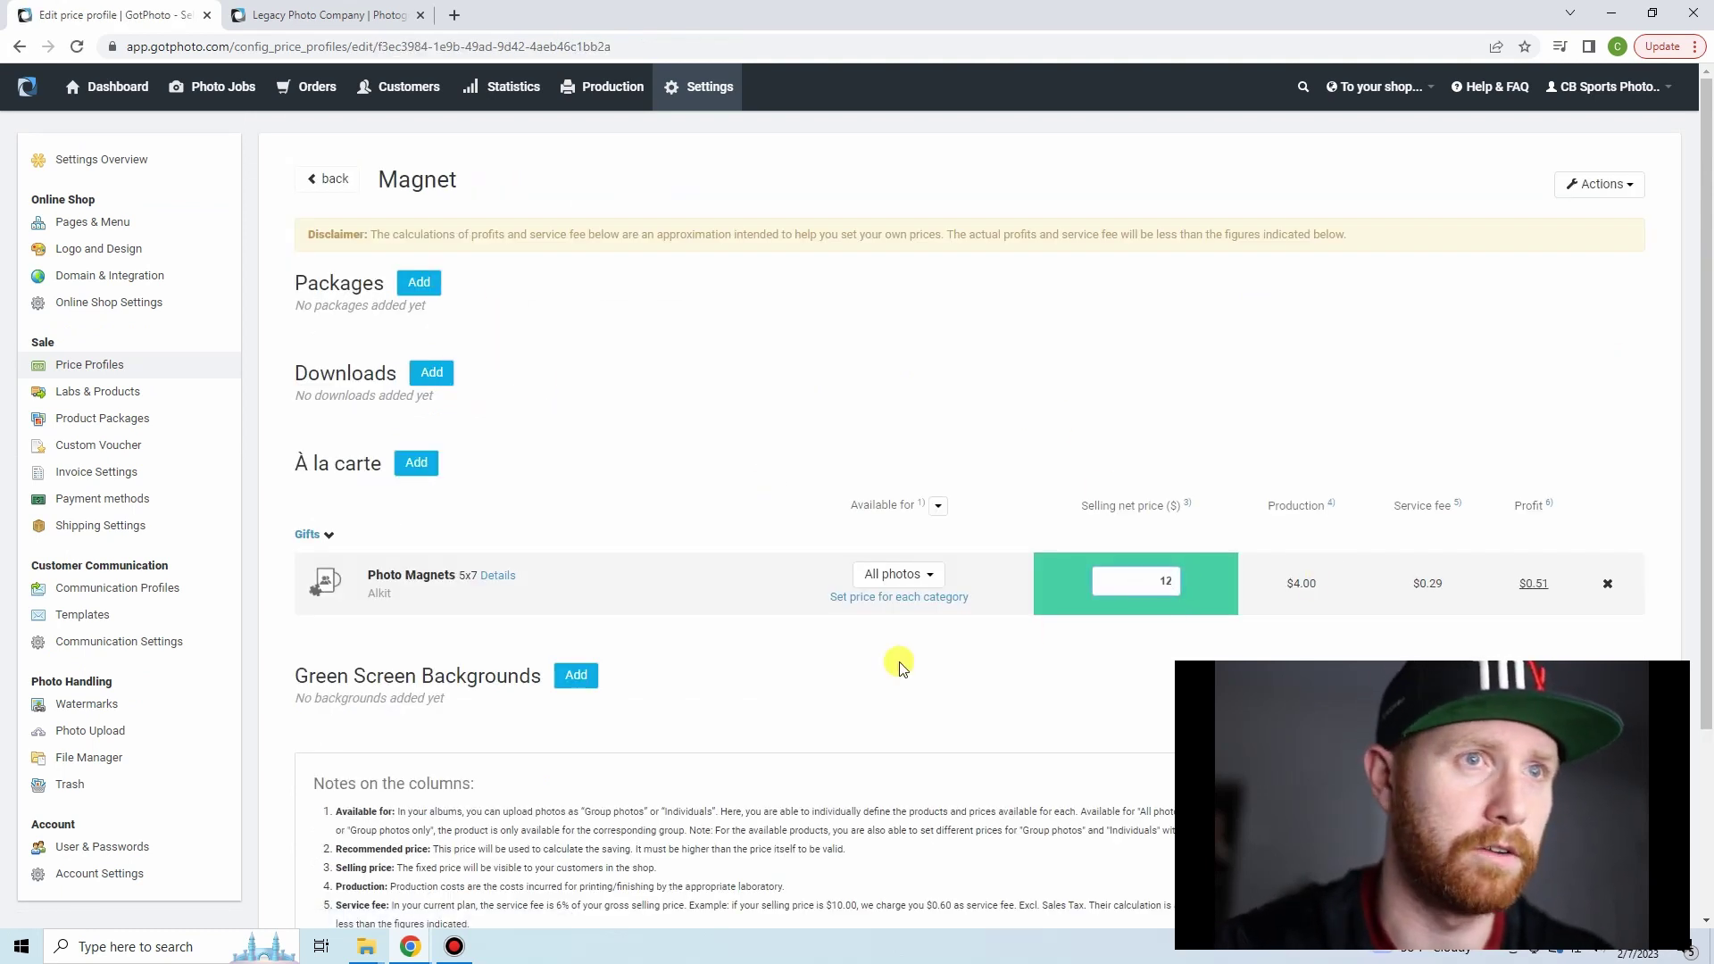
- Enter a $12 selling price, then open the Price Lock Test job's Photo Management
{"action": "type", "text": "12"}
{"action": "left_click", "coordinate": [237, 90]}
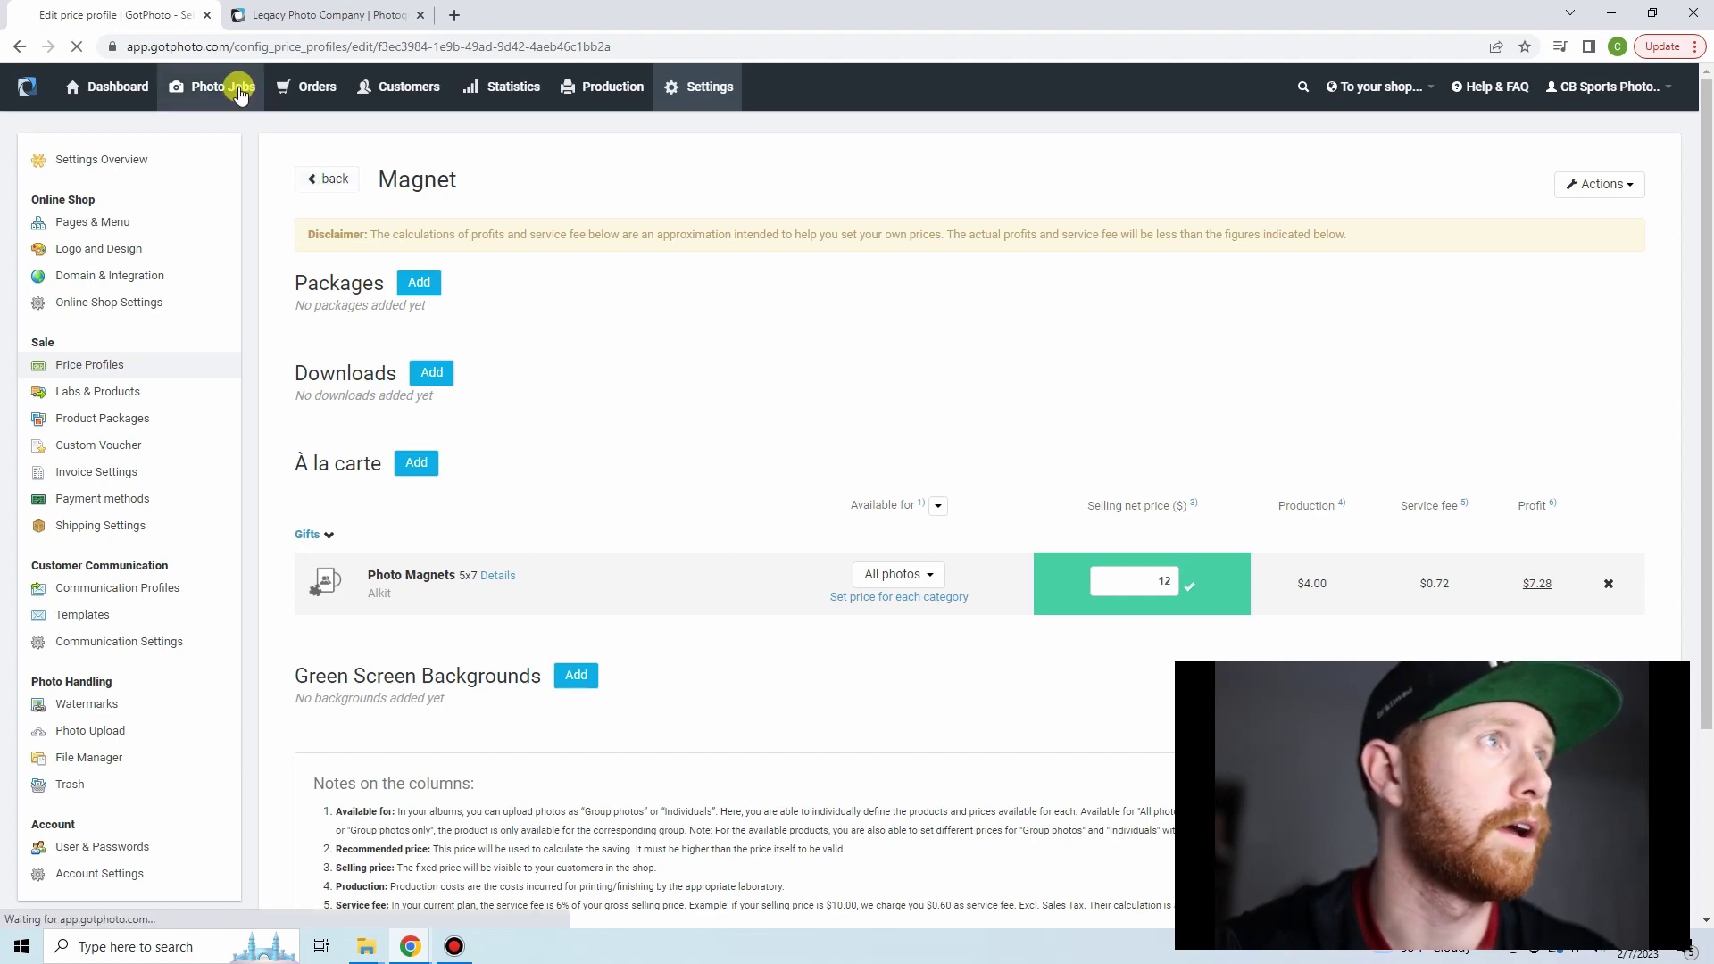
{"action": "left_click", "coordinate": [163, 319]}
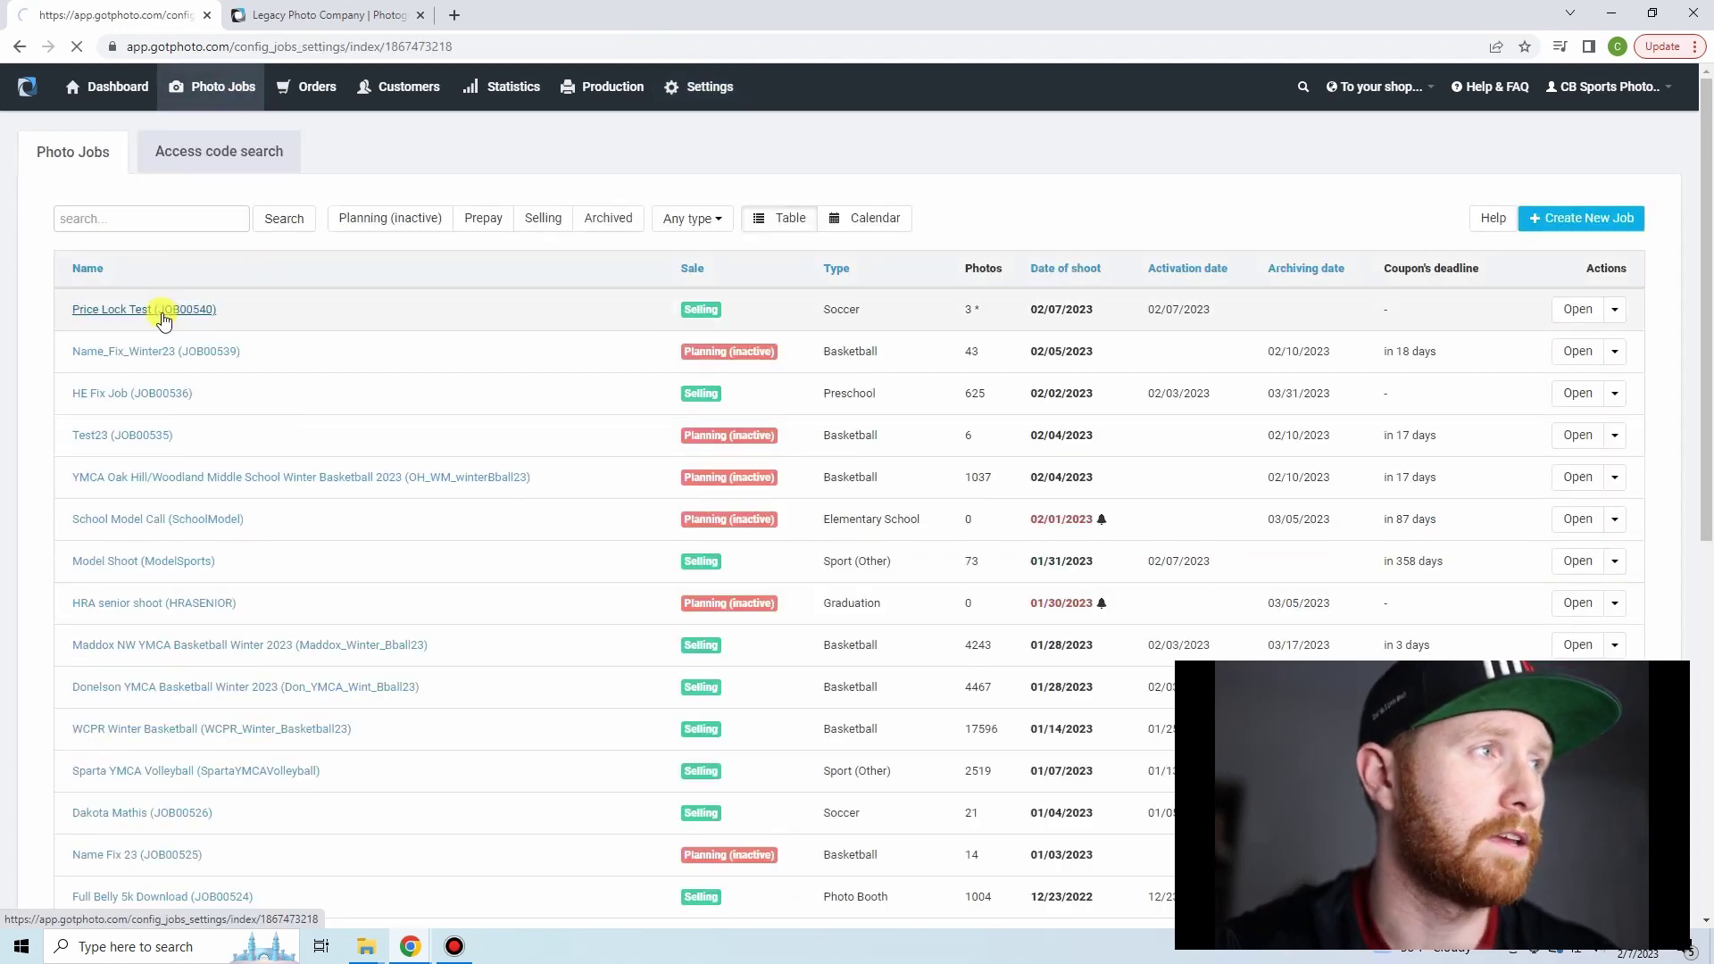
{"action": "left_click", "coordinate": [321, 206]}
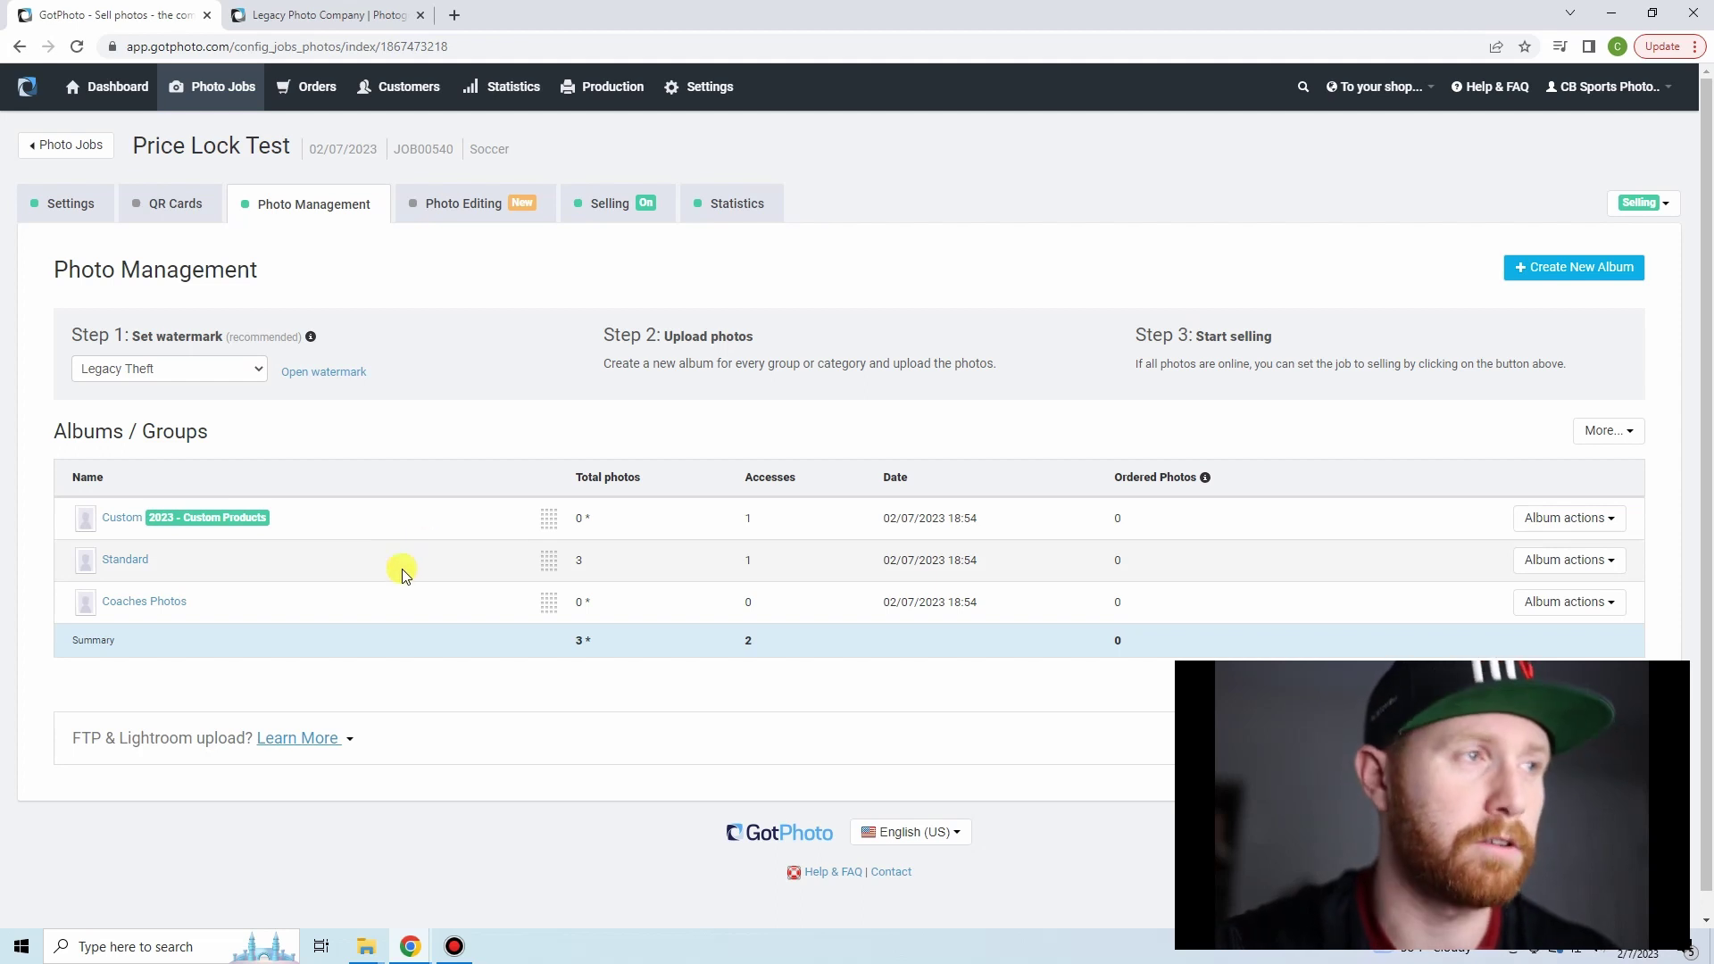
- Set the Custom album's price profile override to Magnet, save, and close the old storefront tab
{"action": "left_click", "coordinate": [1594, 518]}
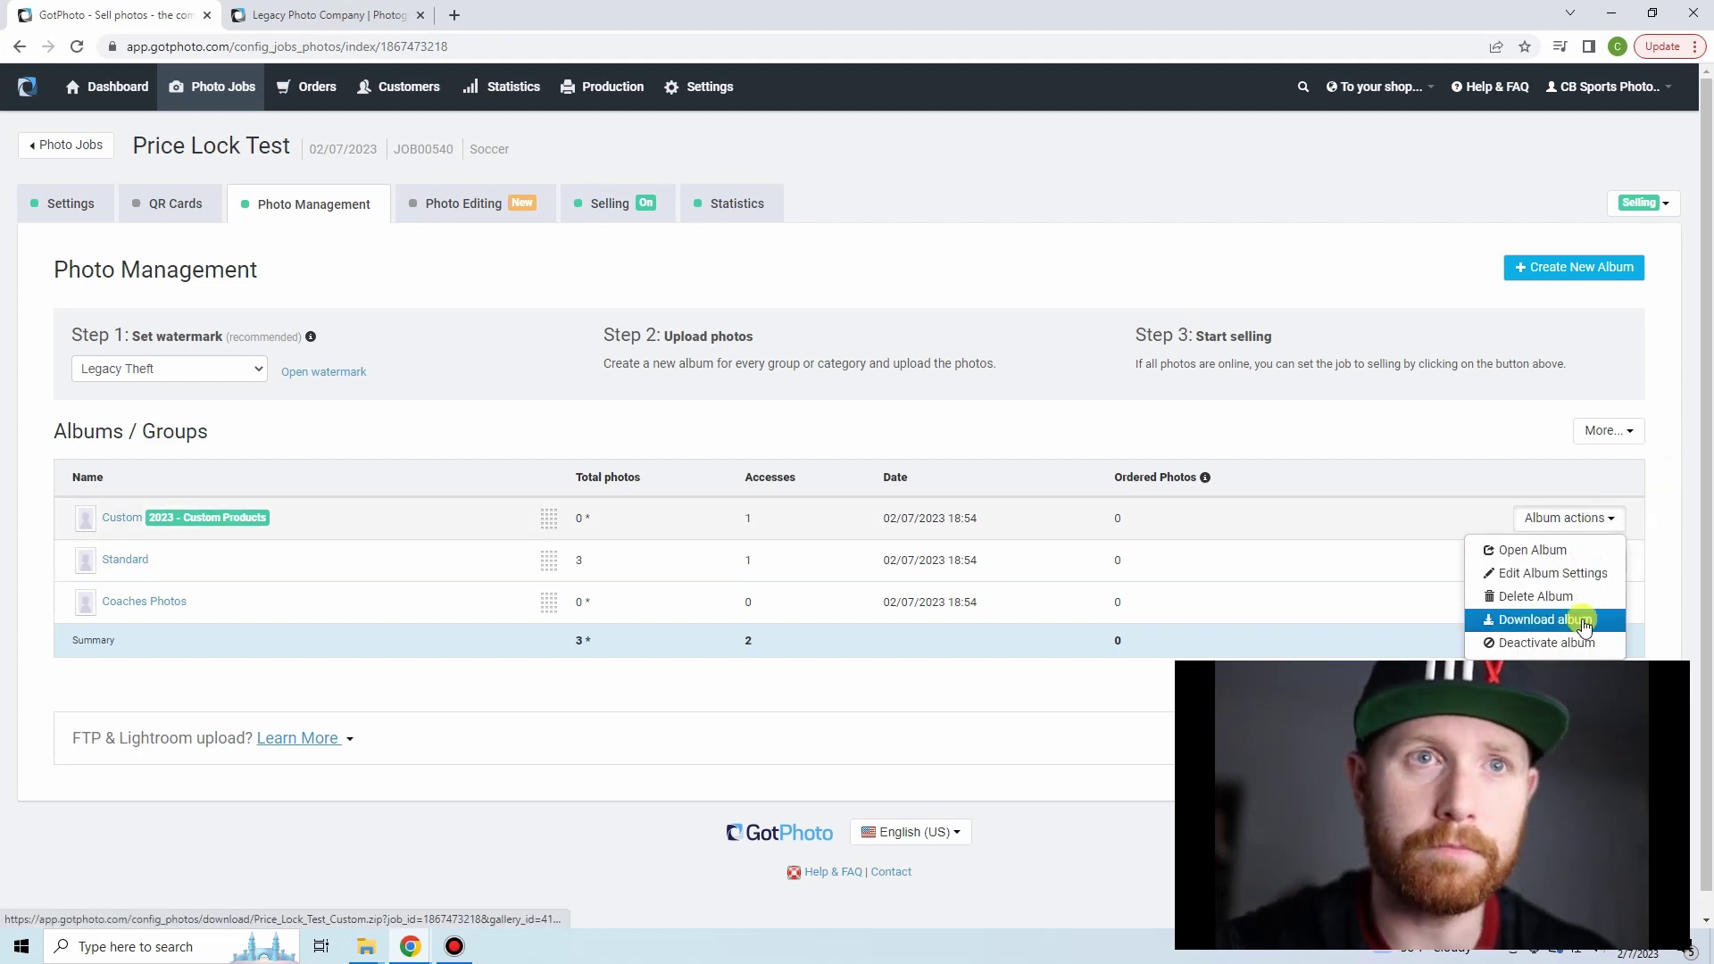
{"action": "left_click", "coordinate": [1518, 573]}
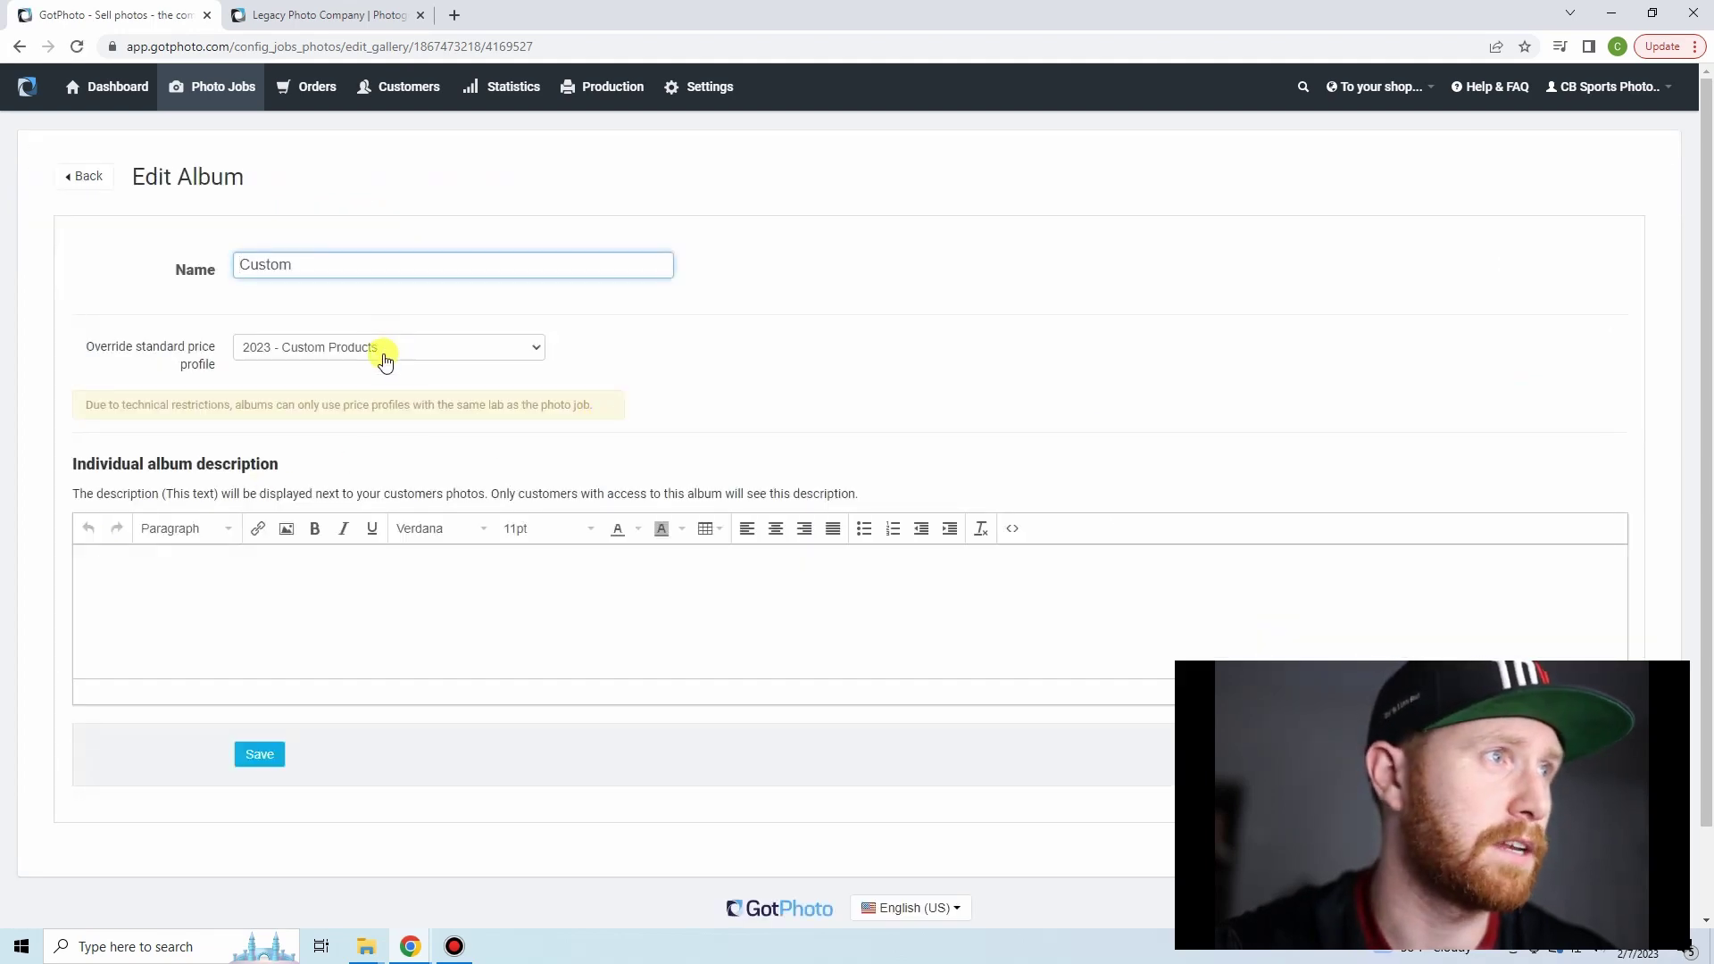
{"action": "left_click", "coordinate": [382, 350]}
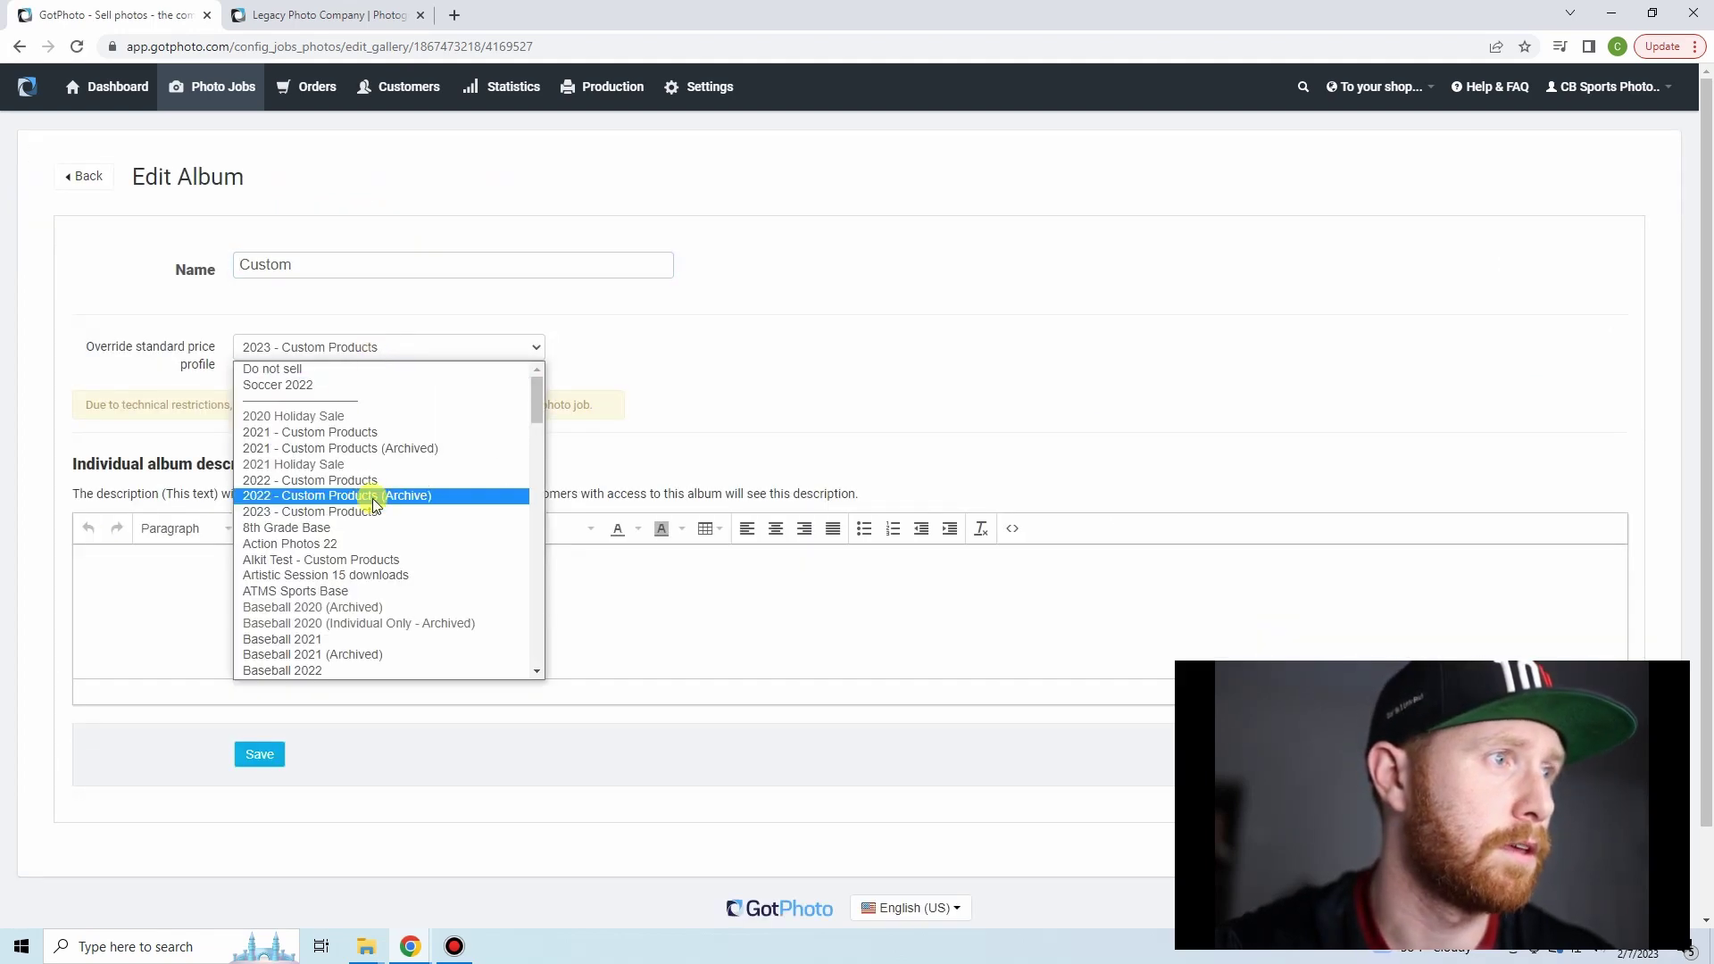
{"action": "scroll", "coordinate": [374, 503], "scroll_direction": "down", "scroll_amount": 10}
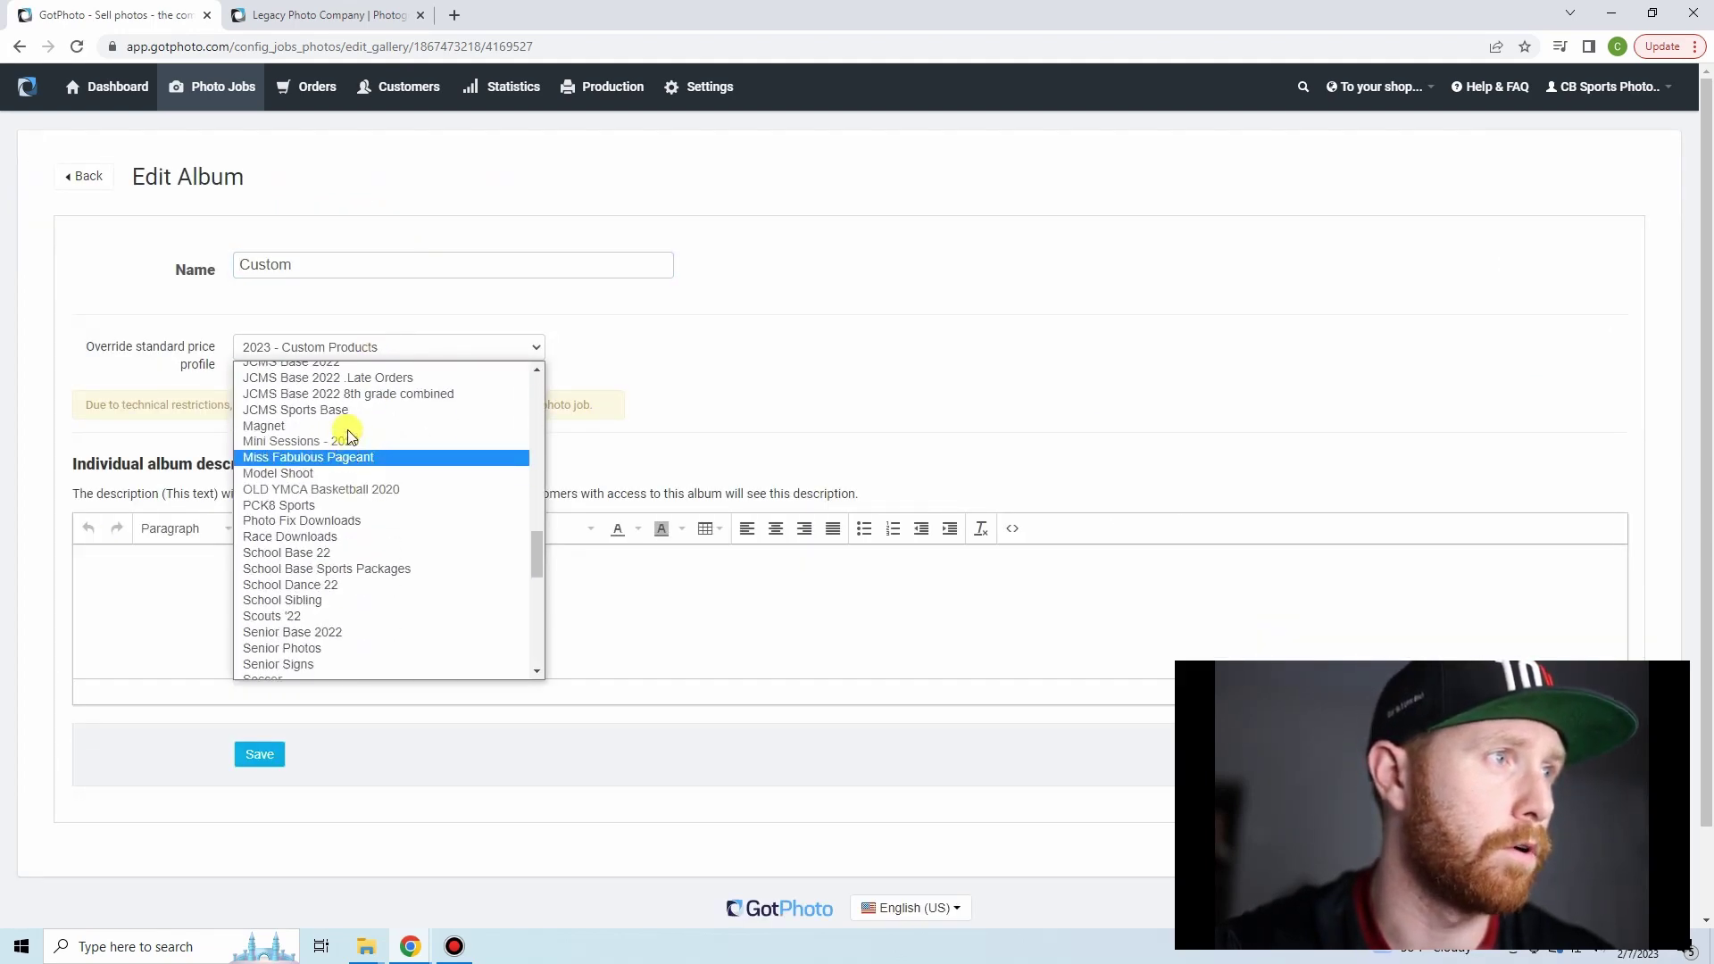
{"action": "left_click", "coordinate": [295, 426]}
{"action": "left_click", "coordinate": [269, 757]}
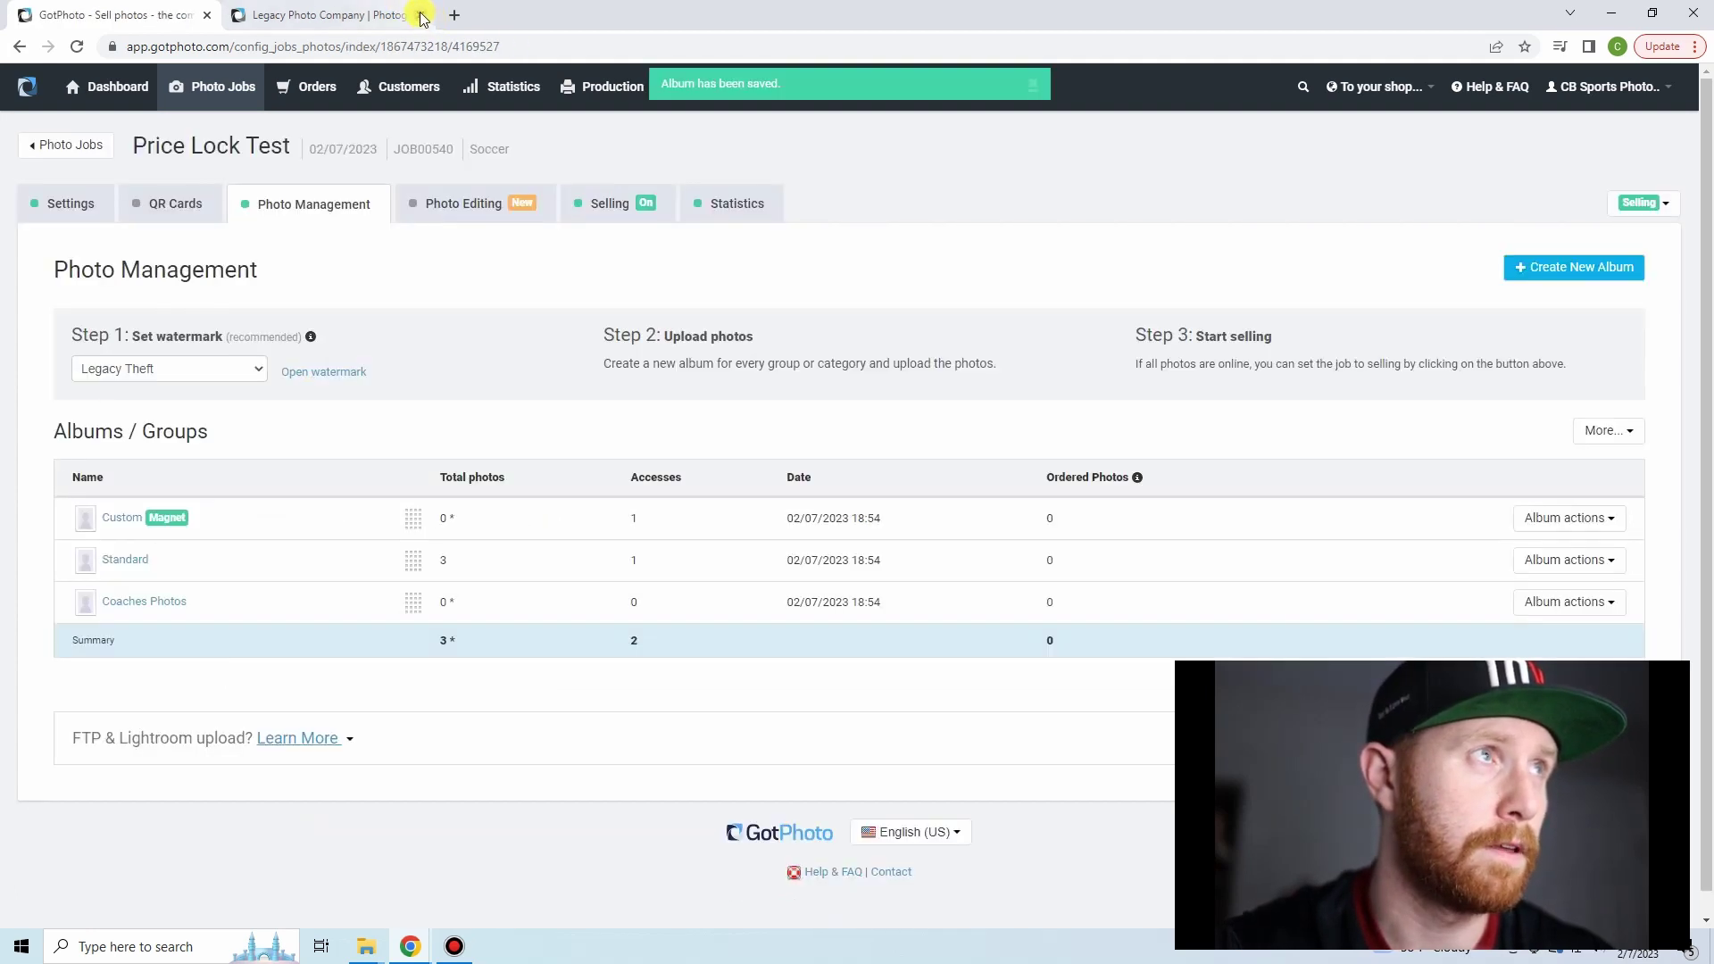
{"action": "left_click", "coordinate": [421, 15]}
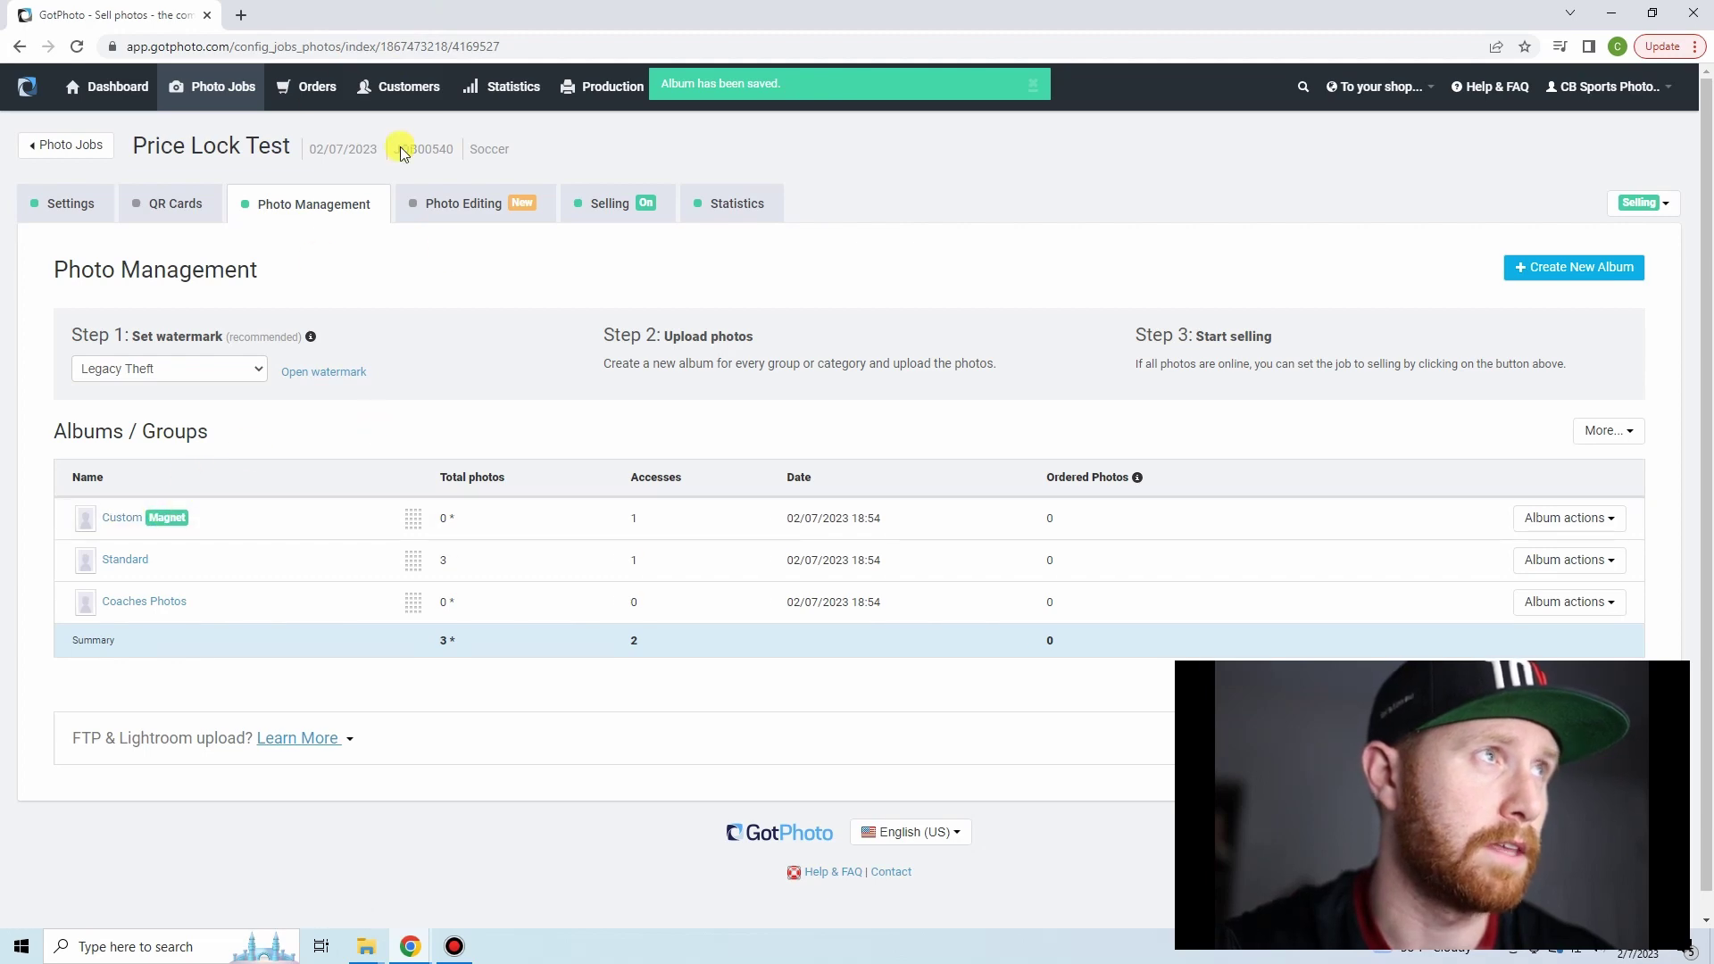
- Quick-log in with the Custom album's code and verify the Avalanche photo offers only Photo Magnets at $12.00
{"action": "left_click", "coordinate": [112, 525]}
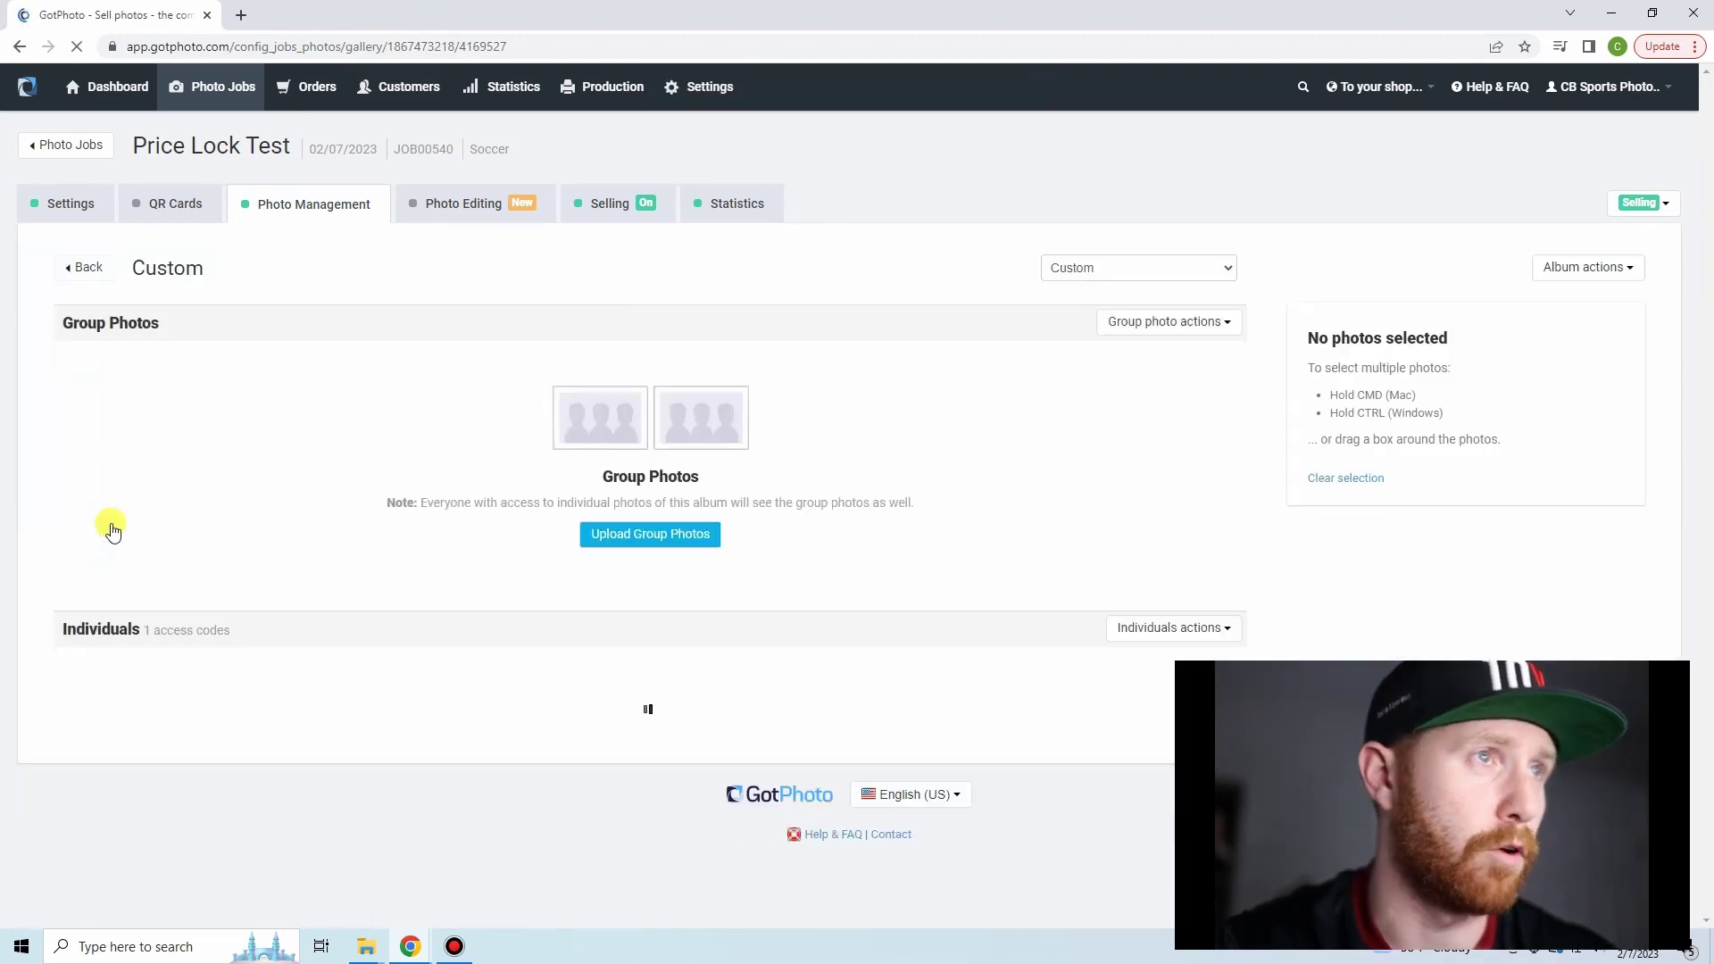
{"action": "scroll", "coordinate": [268, 500], "scroll_direction": "down", "scroll_amount": 4}
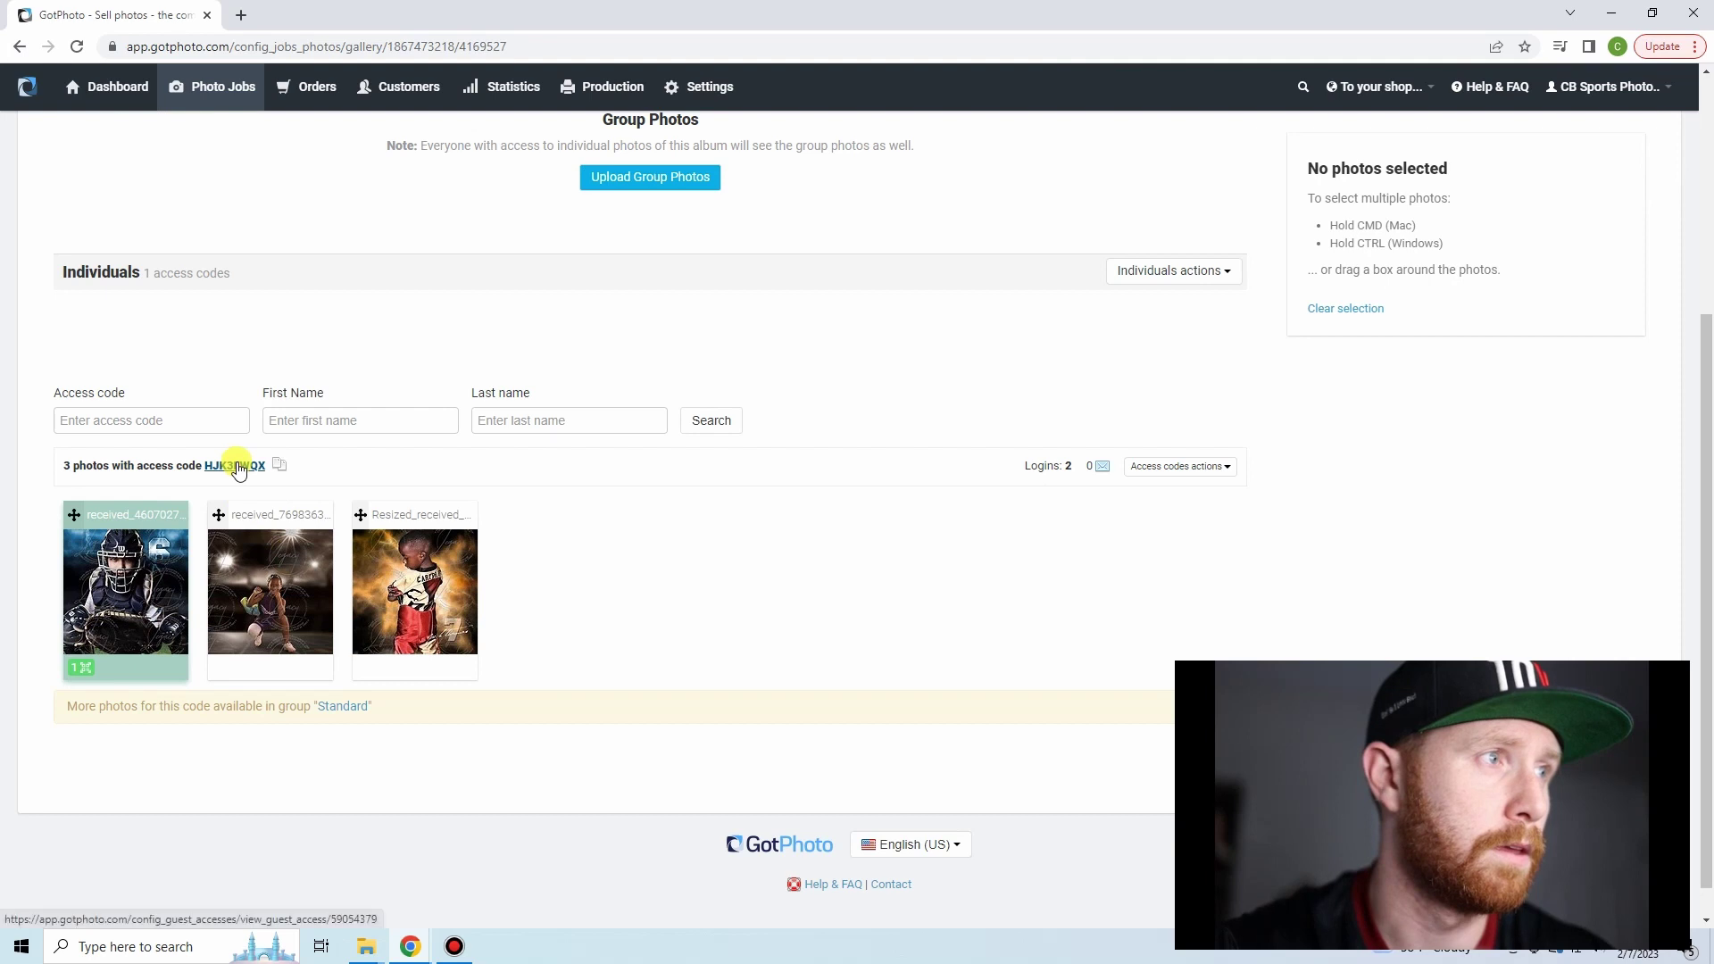
{"action": "left_click", "coordinate": [237, 466]}
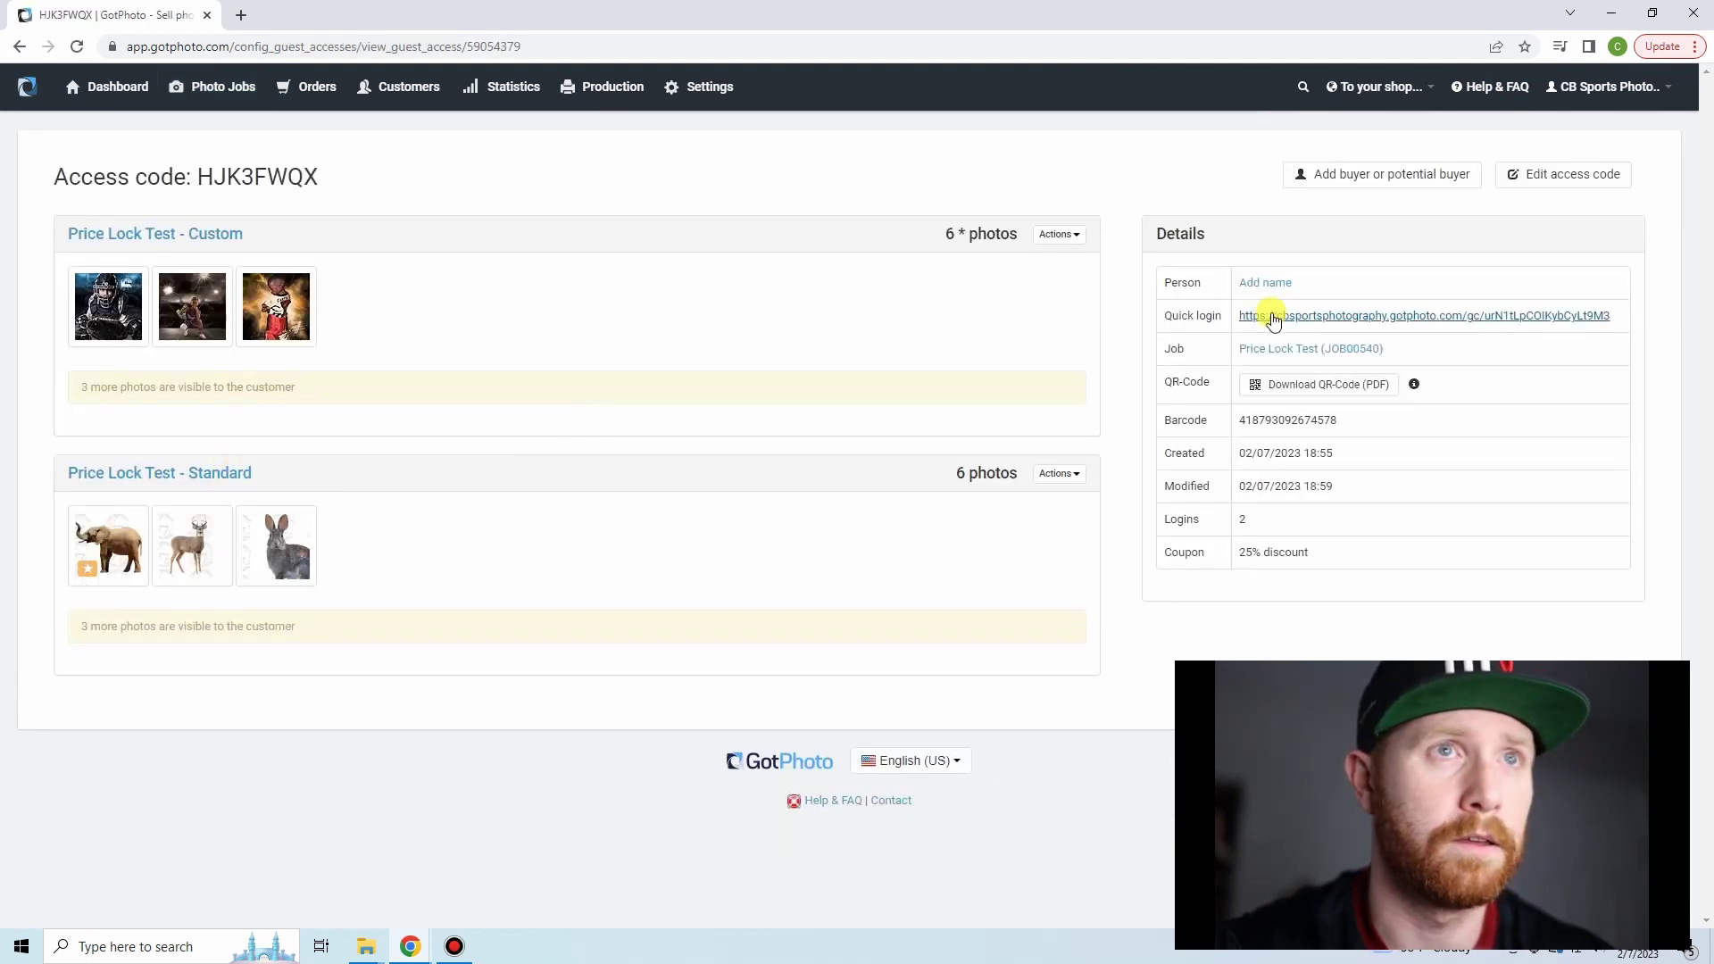
{"action": "left_click", "coordinate": [1269, 315]}
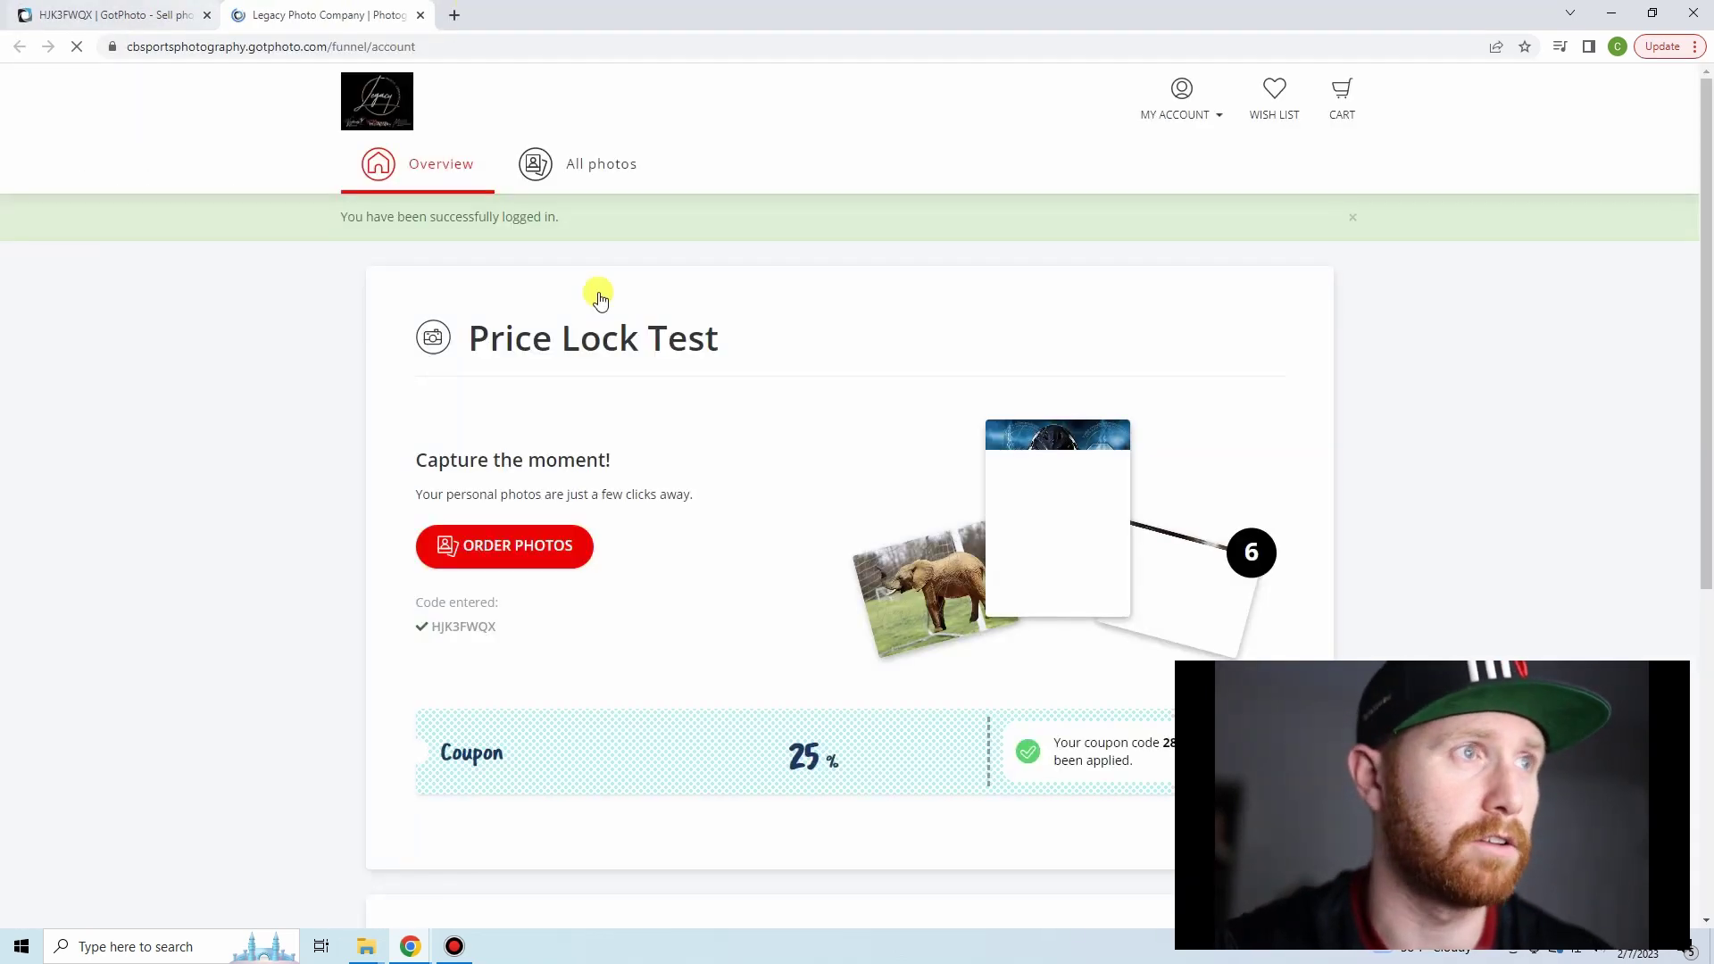
{"action": "left_click", "coordinate": [487, 558]}
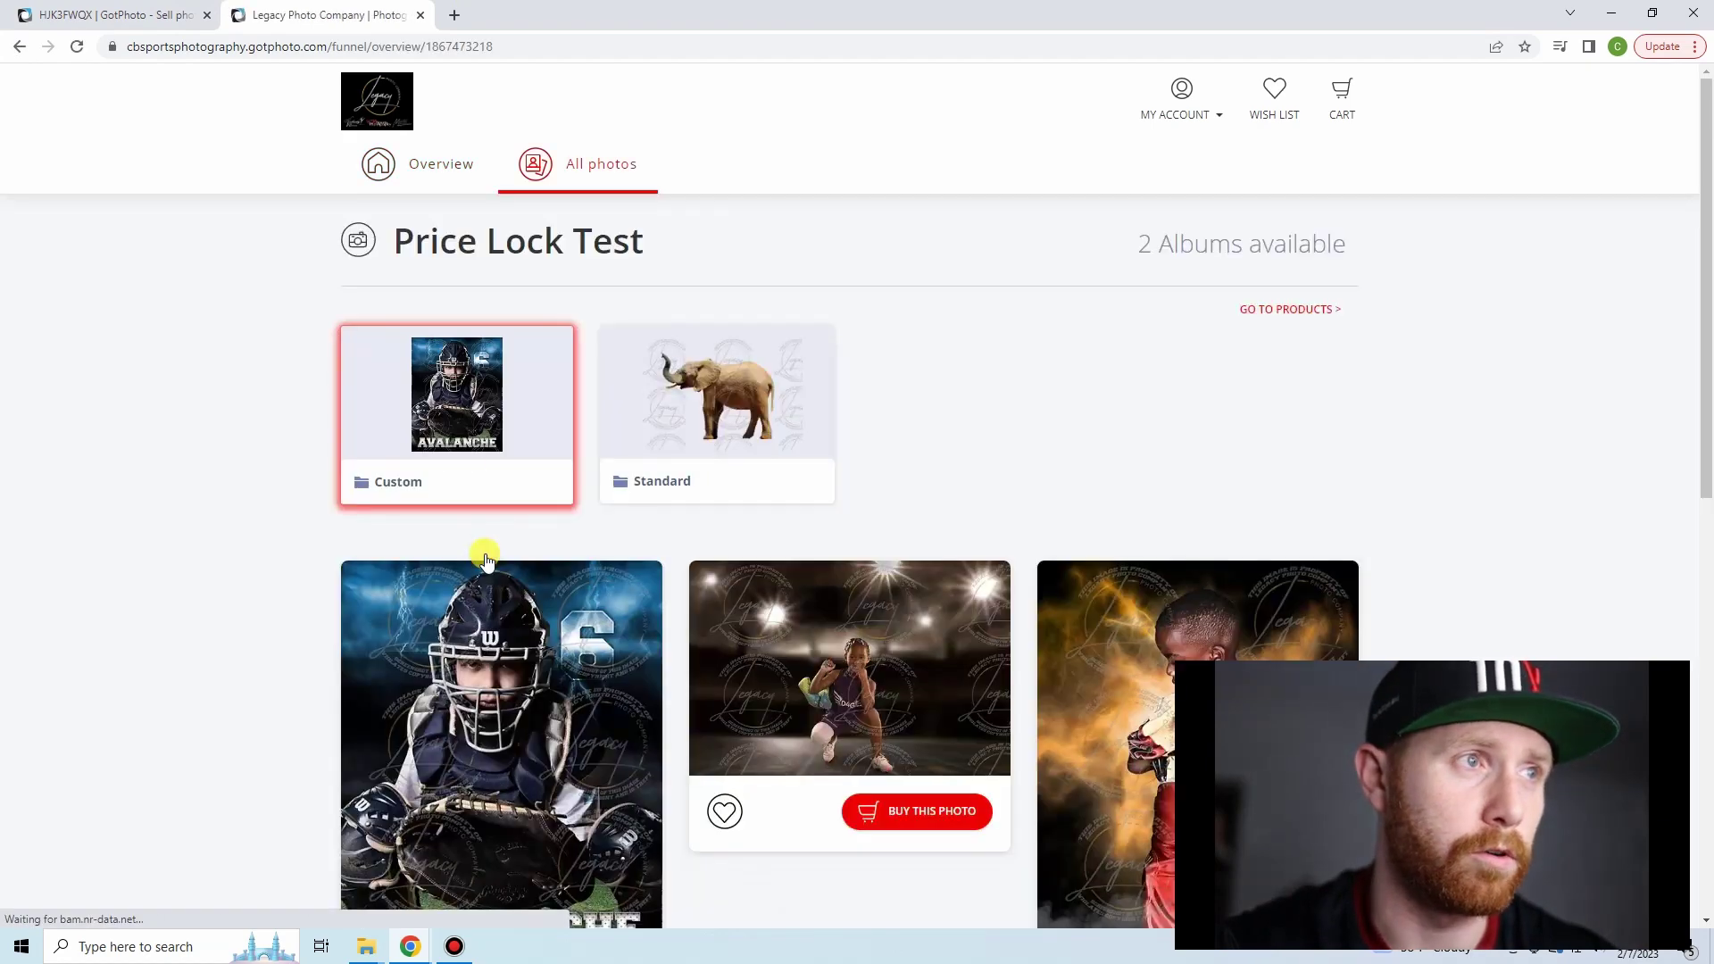
{"action": "scroll", "coordinate": [601, 678], "scroll_direction": "down", "scroll_amount": 4}
{"action": "left_click", "coordinate": [603, 678]}
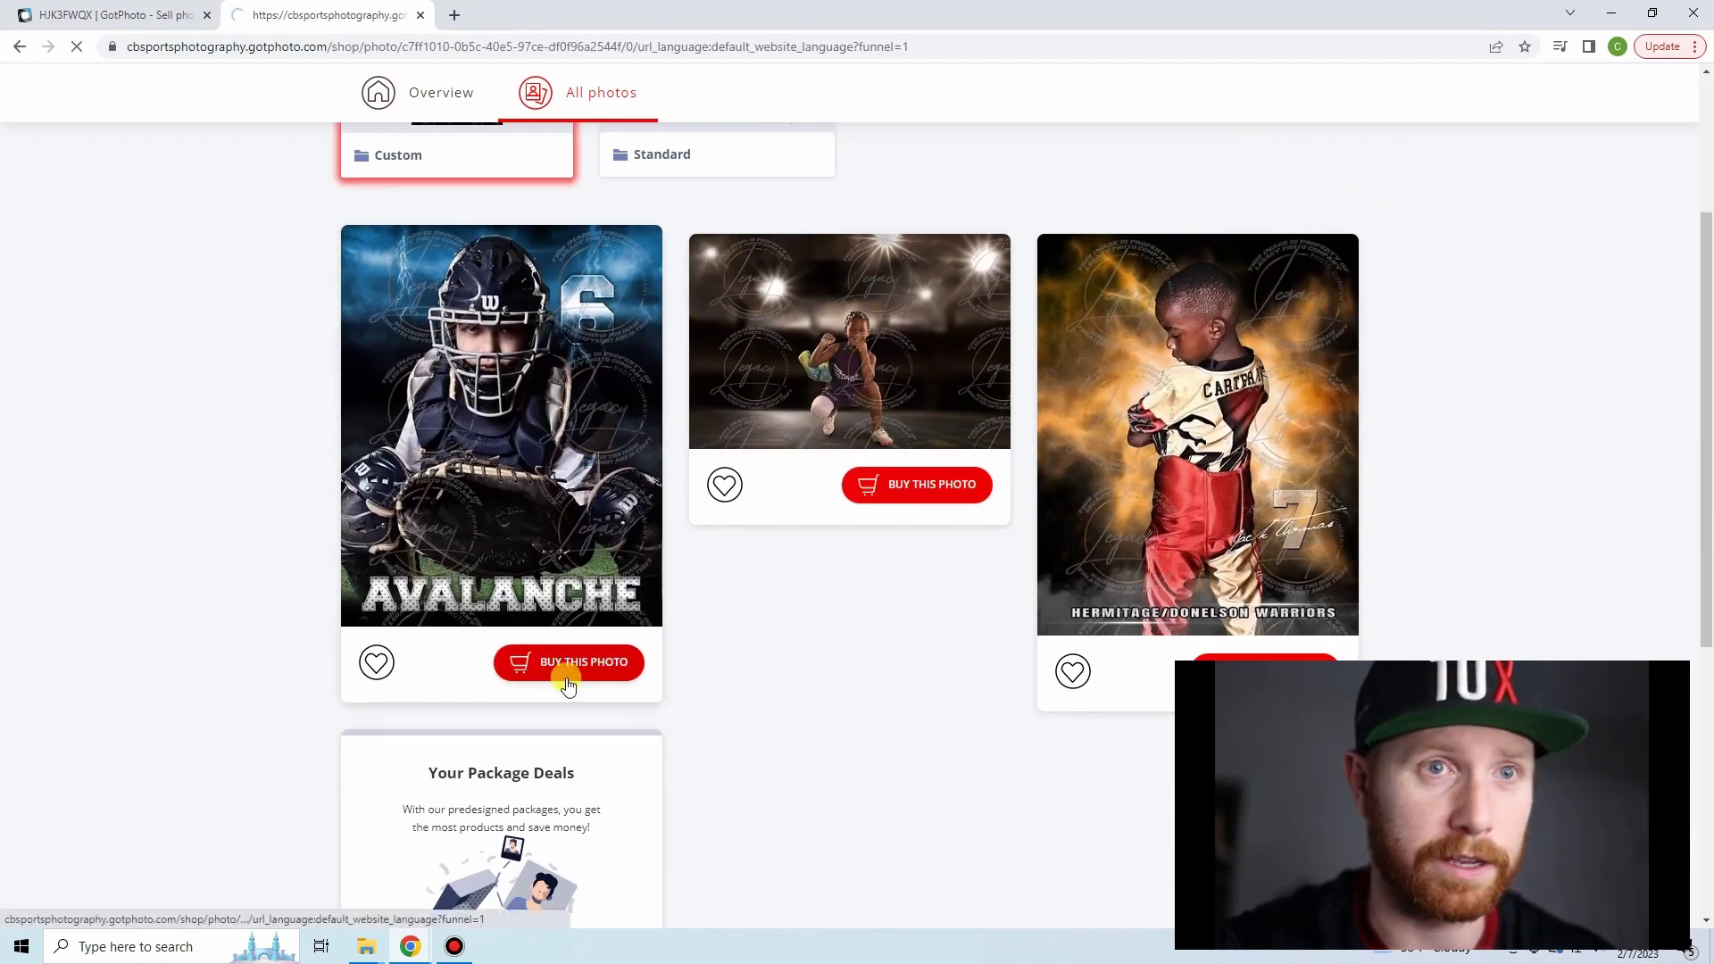
{"action": "scroll", "coordinate": [893, 383], "scroll_direction": "down", "scroll_amount": 3}
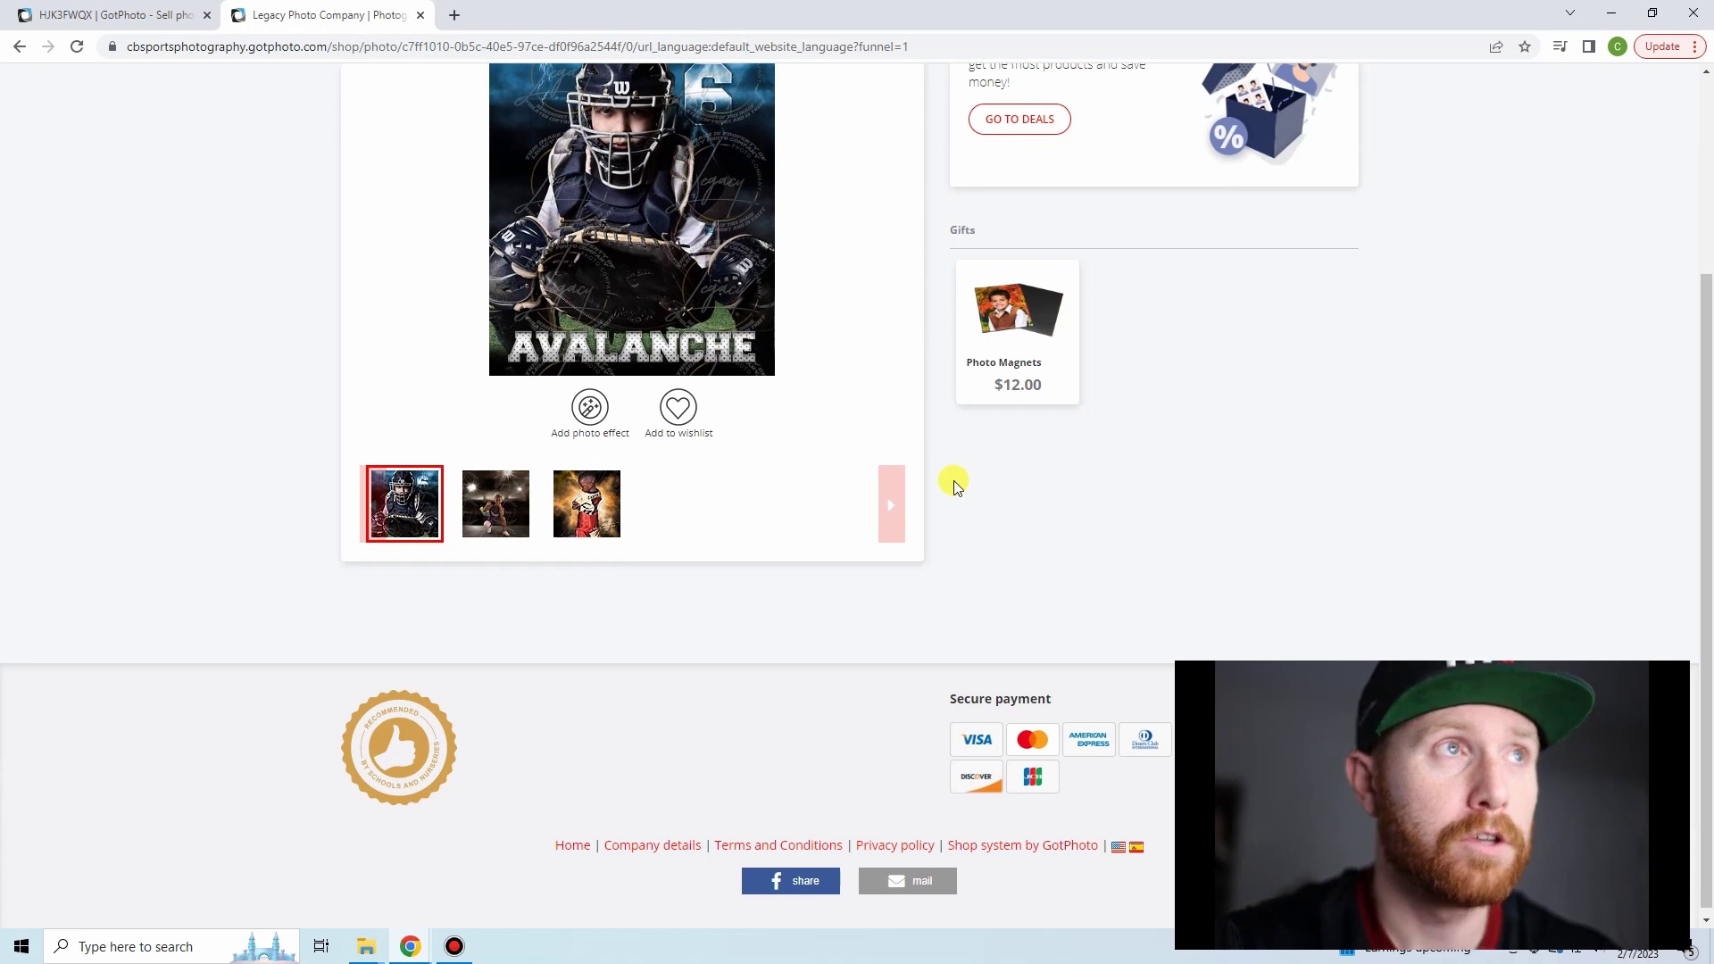
{"action": "scroll", "coordinate": [969, 485], "scroll_direction": "up", "scroll_amount": 2}
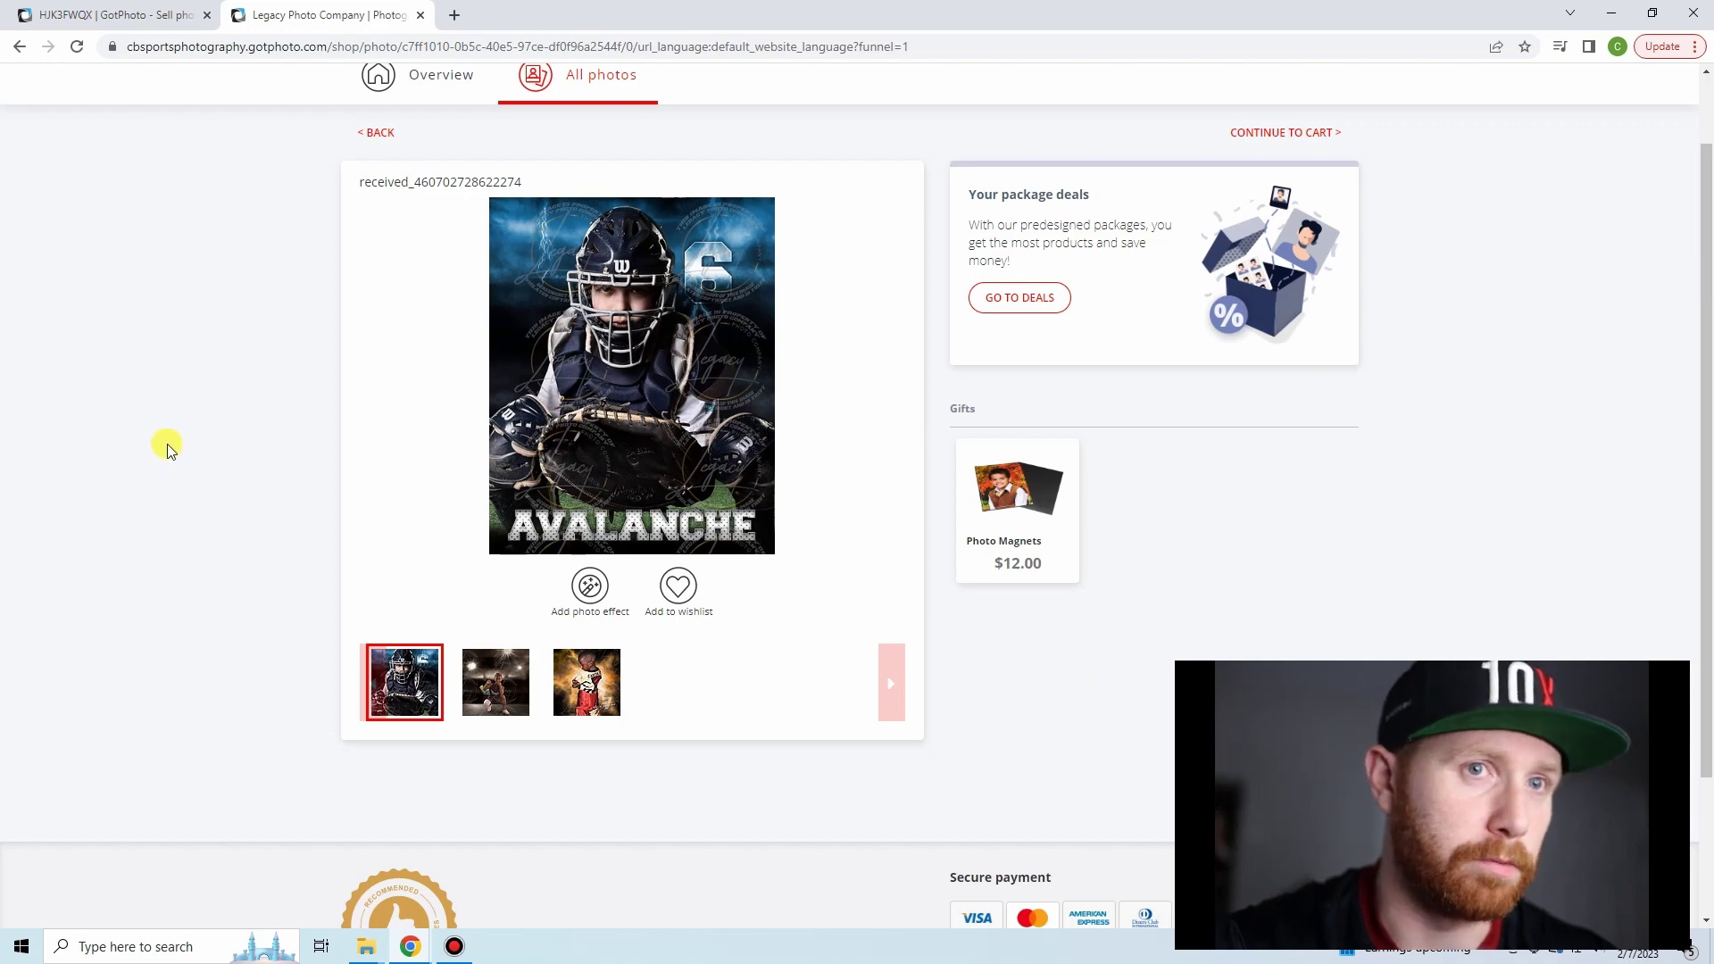
- Confirm the Standard elephant photo offers full prints and gifts, then return to the Overview
{"action": "left_click", "coordinate": [447, 76]}
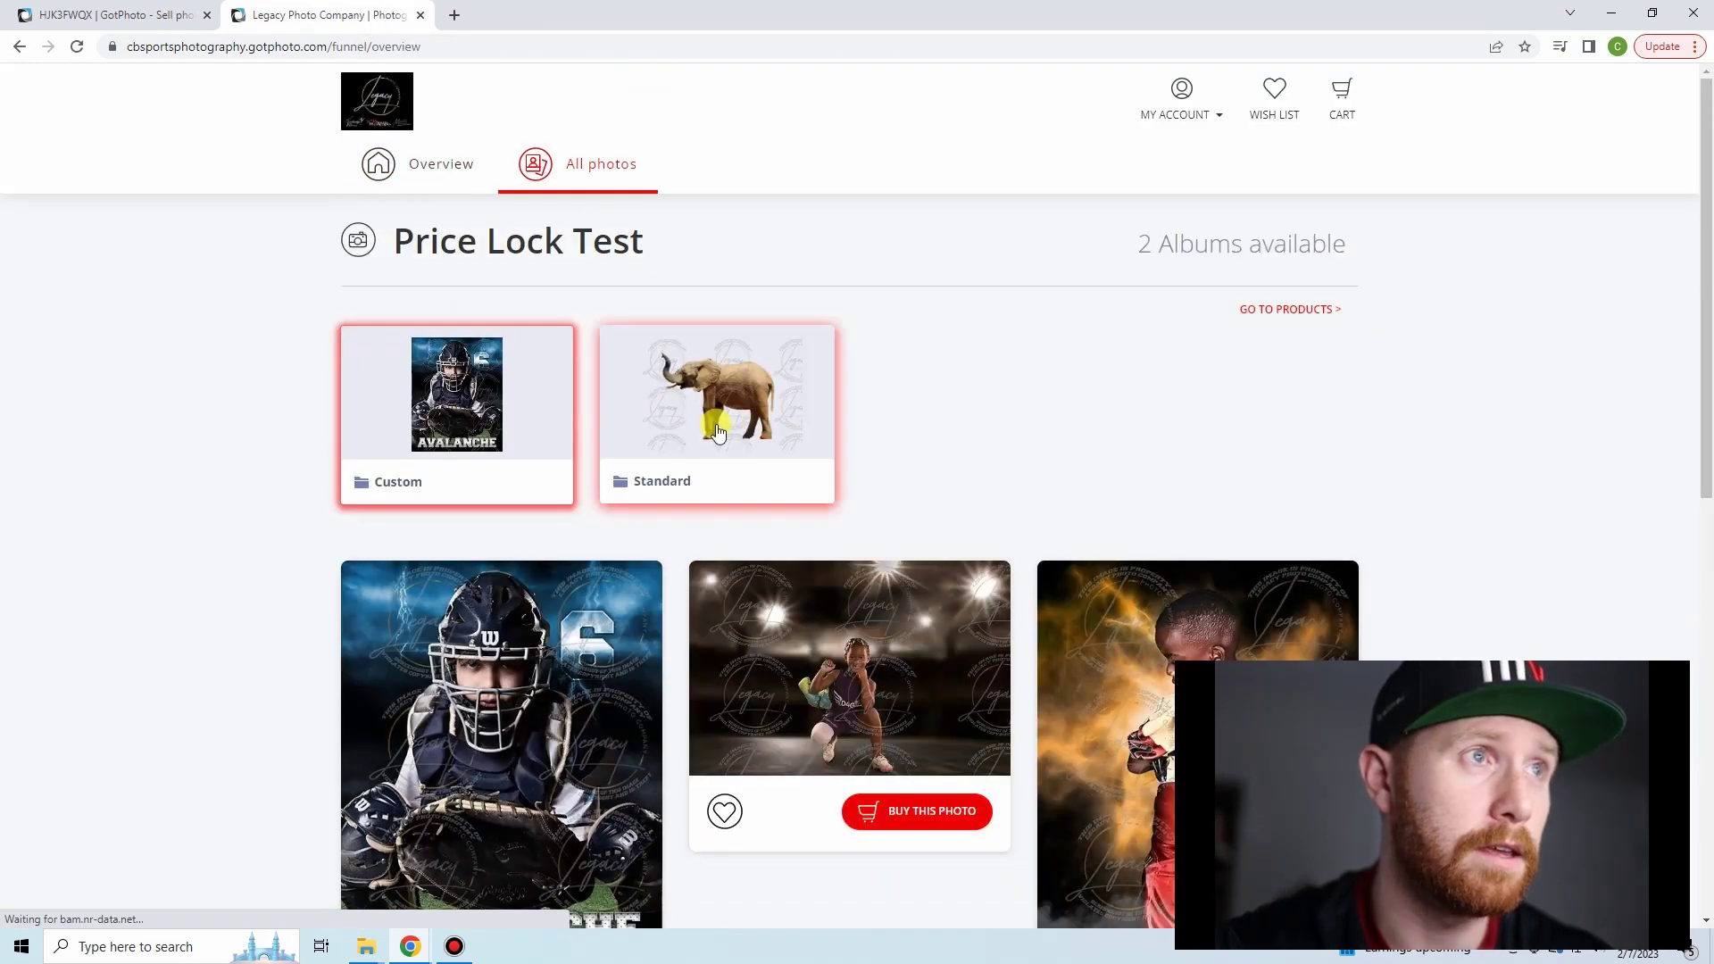
{"action": "left_click", "coordinate": [719, 431]}
{"action": "scroll", "coordinate": [585, 438], "scroll_direction": "down", "scroll_amount": 5}
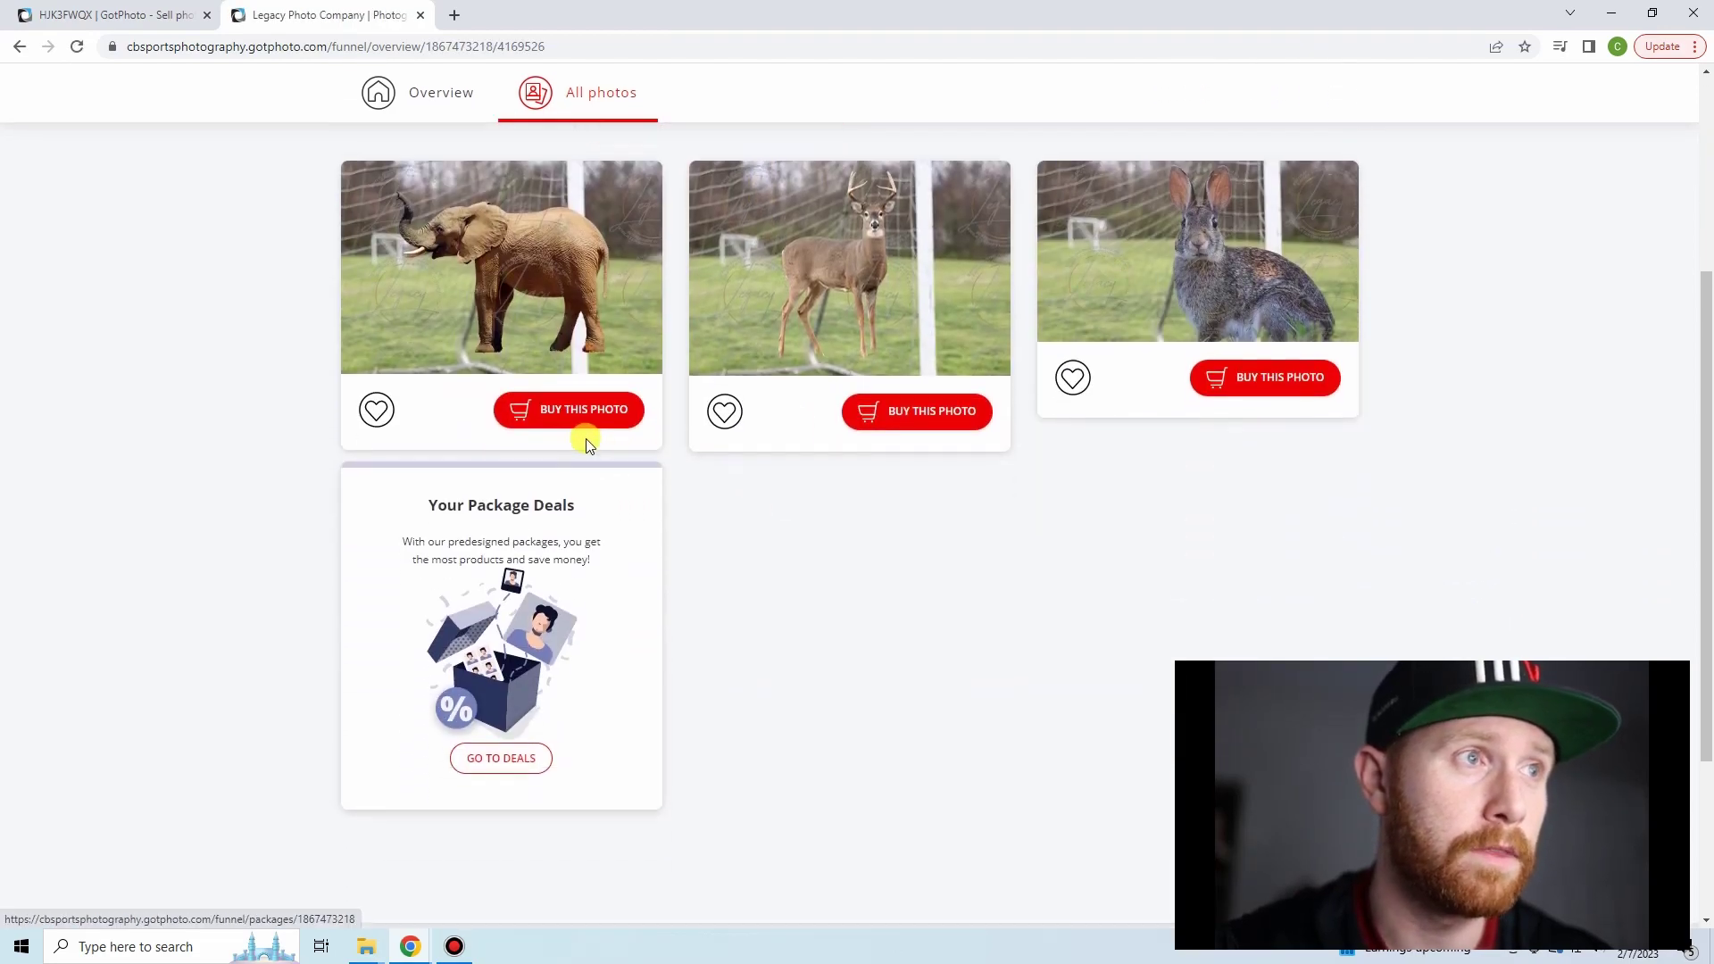
{"action": "left_click", "coordinate": [585, 413]}
{"action": "scroll", "coordinate": [1035, 420], "scroll_direction": "down", "scroll_amount": 1}
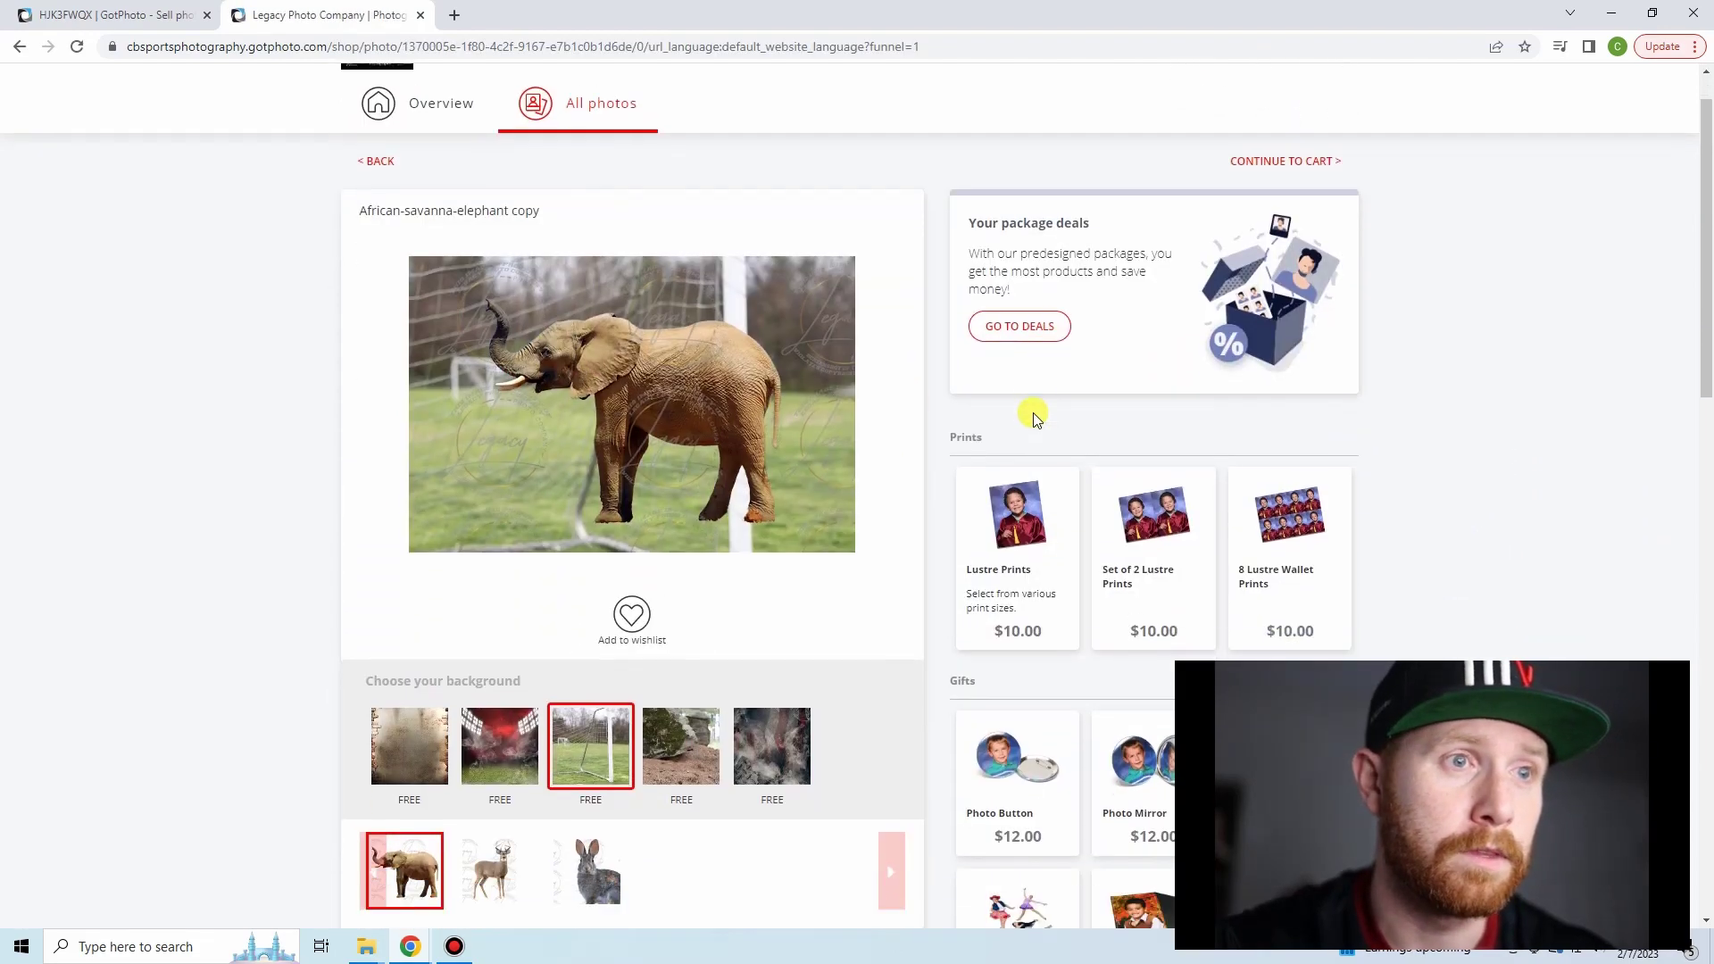
{"action": "scroll", "coordinate": [1026, 411], "scroll_direction": "down", "scroll_amount": 7}
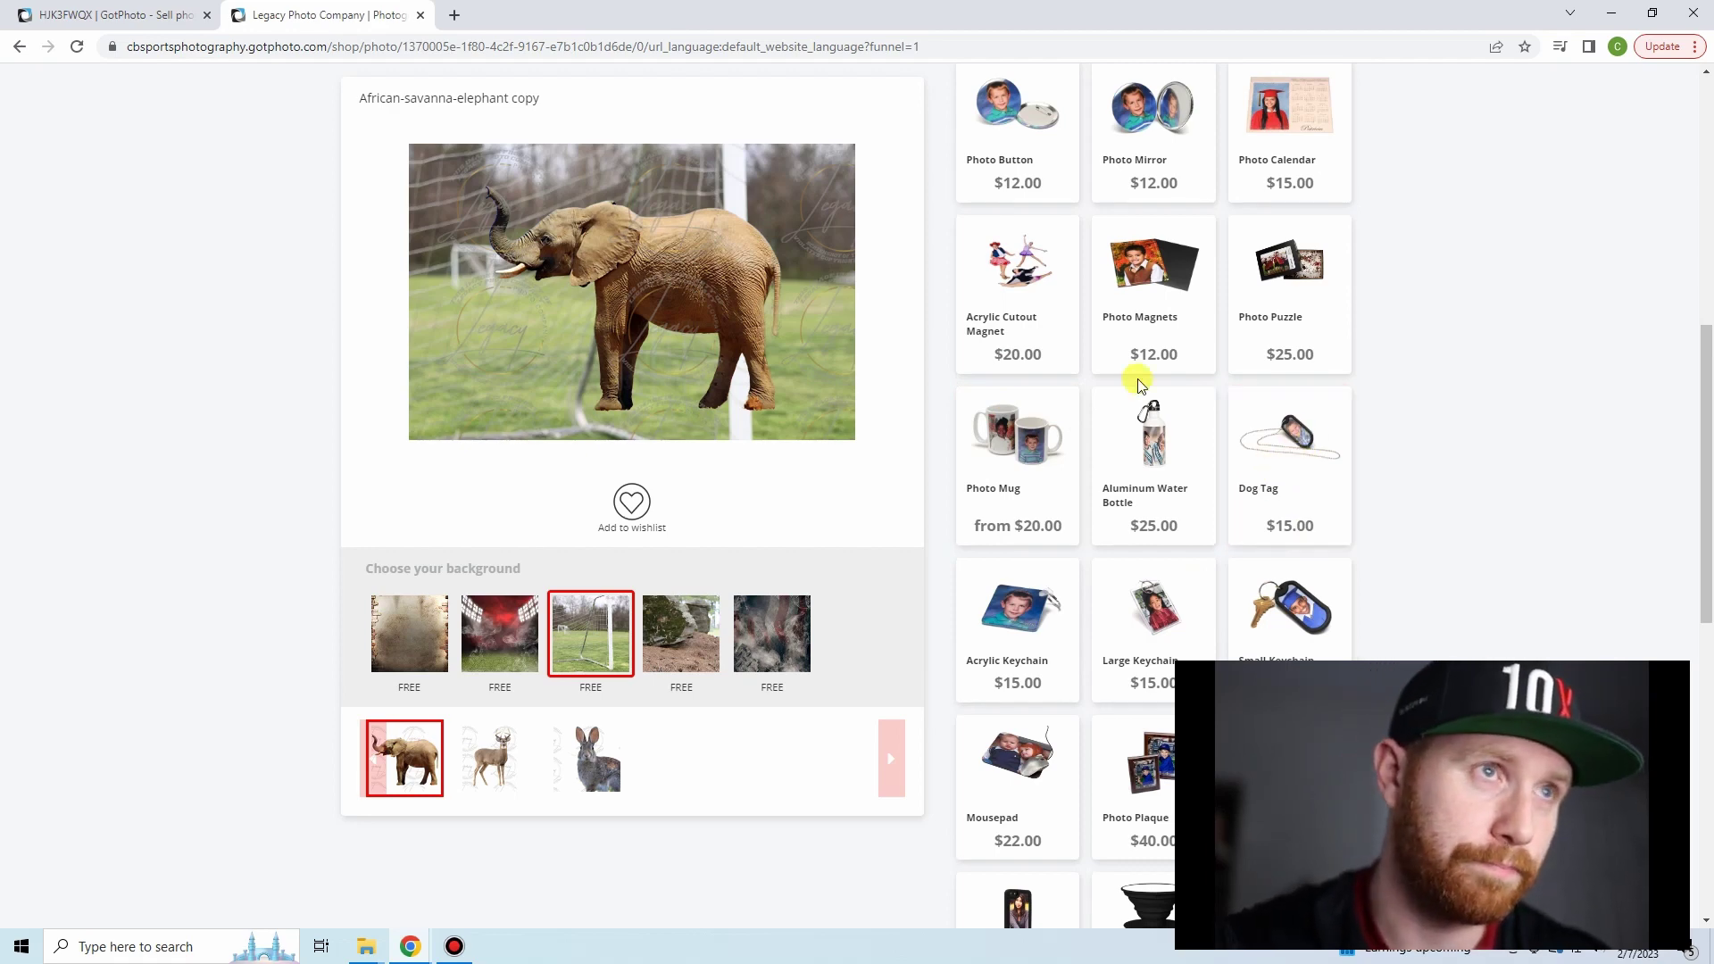
{"action": "scroll", "coordinate": [111, 488], "scroll_direction": "up", "scroll_amount": 8}
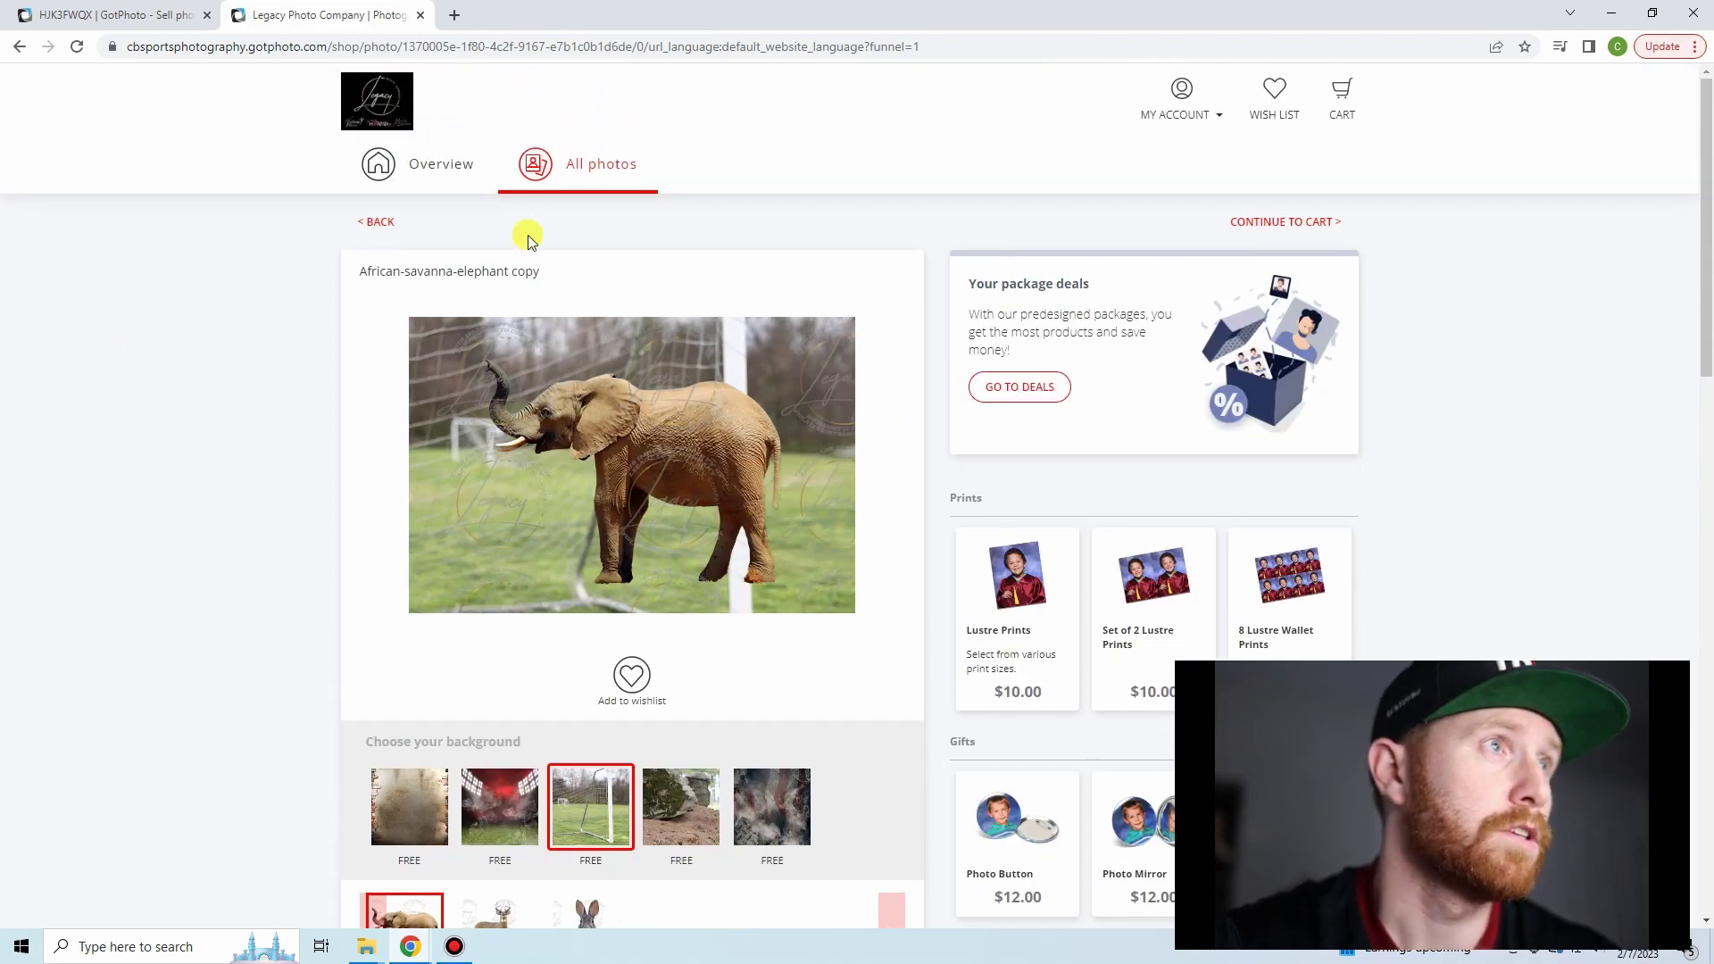
{"action": "left_click", "coordinate": [472, 152]}
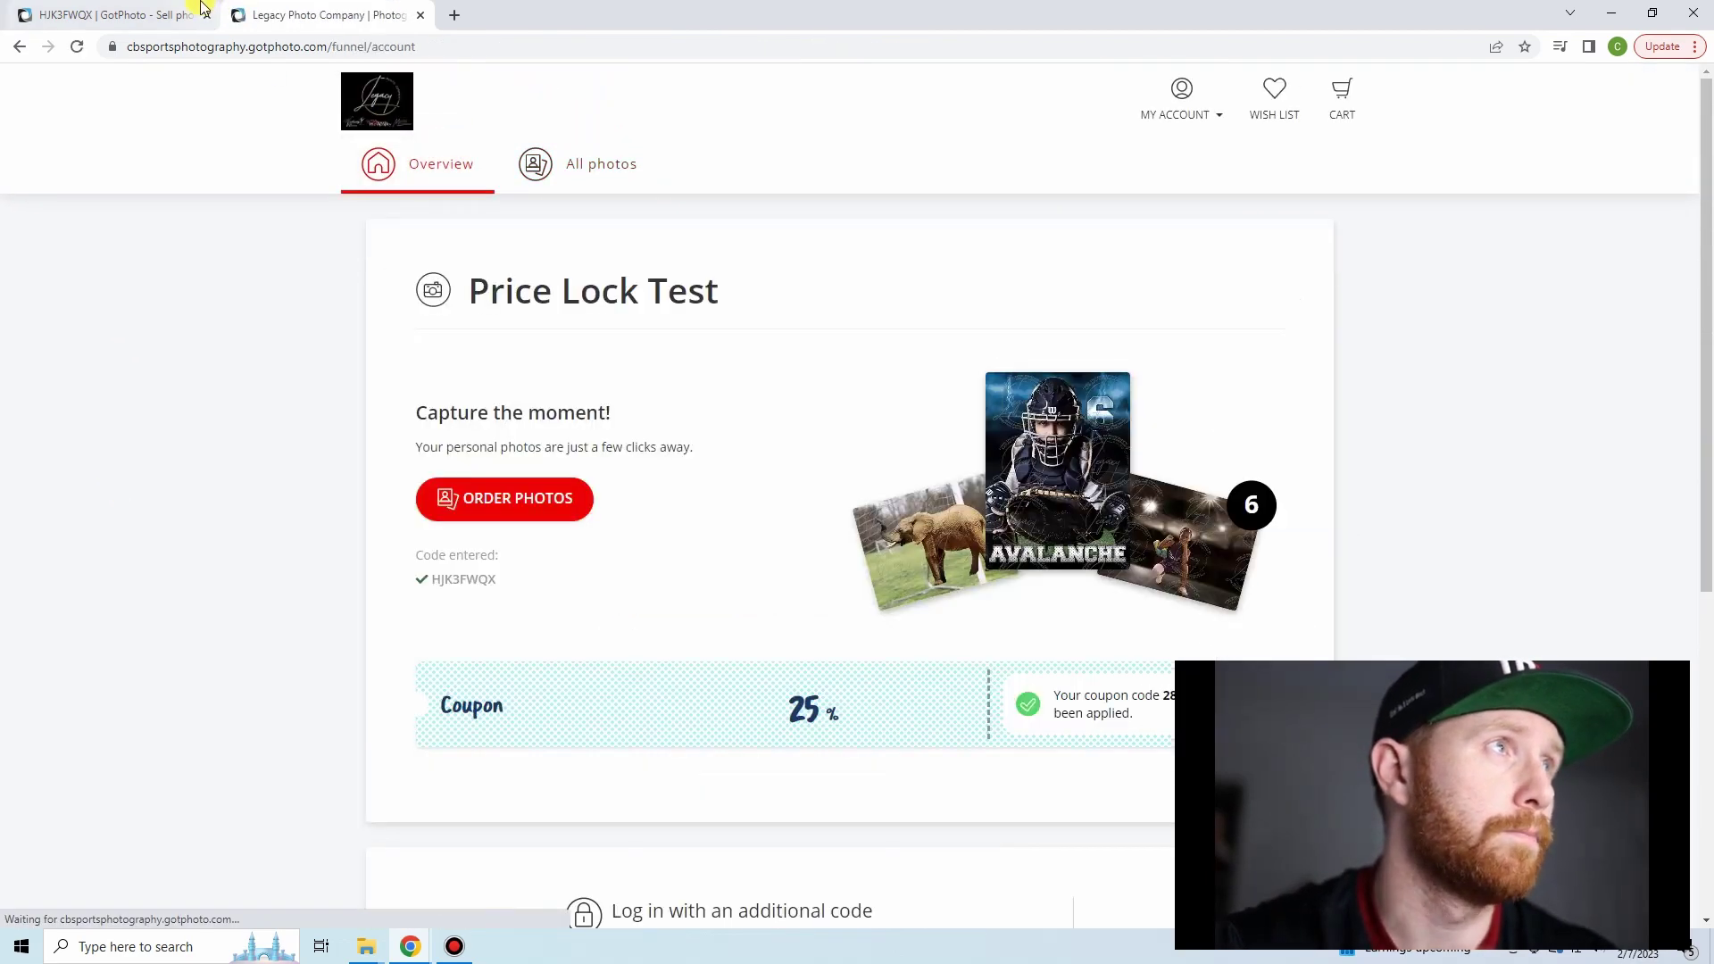
- Go back to the Price Lock Test Photo Management, open the Coaches Photos album, then the job settings
{"action": "left_click", "coordinate": [134, 16]}
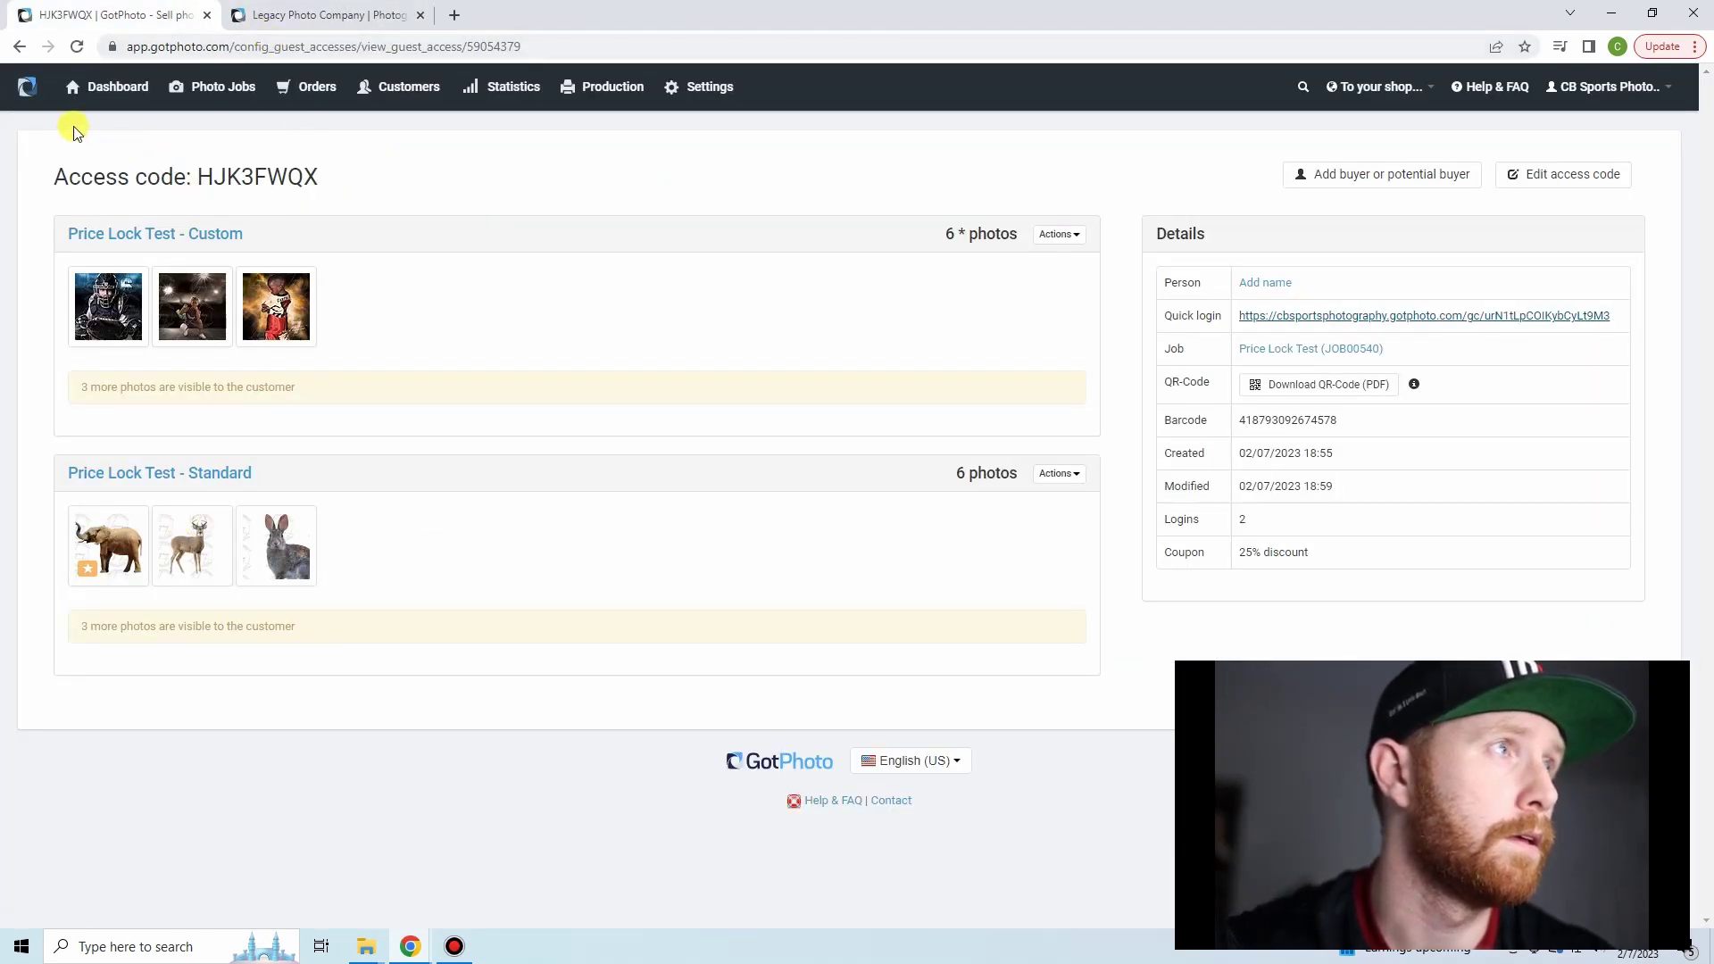
{"action": "left_click", "coordinate": [20, 47]}
{"action": "left_click", "coordinate": [19, 47]}
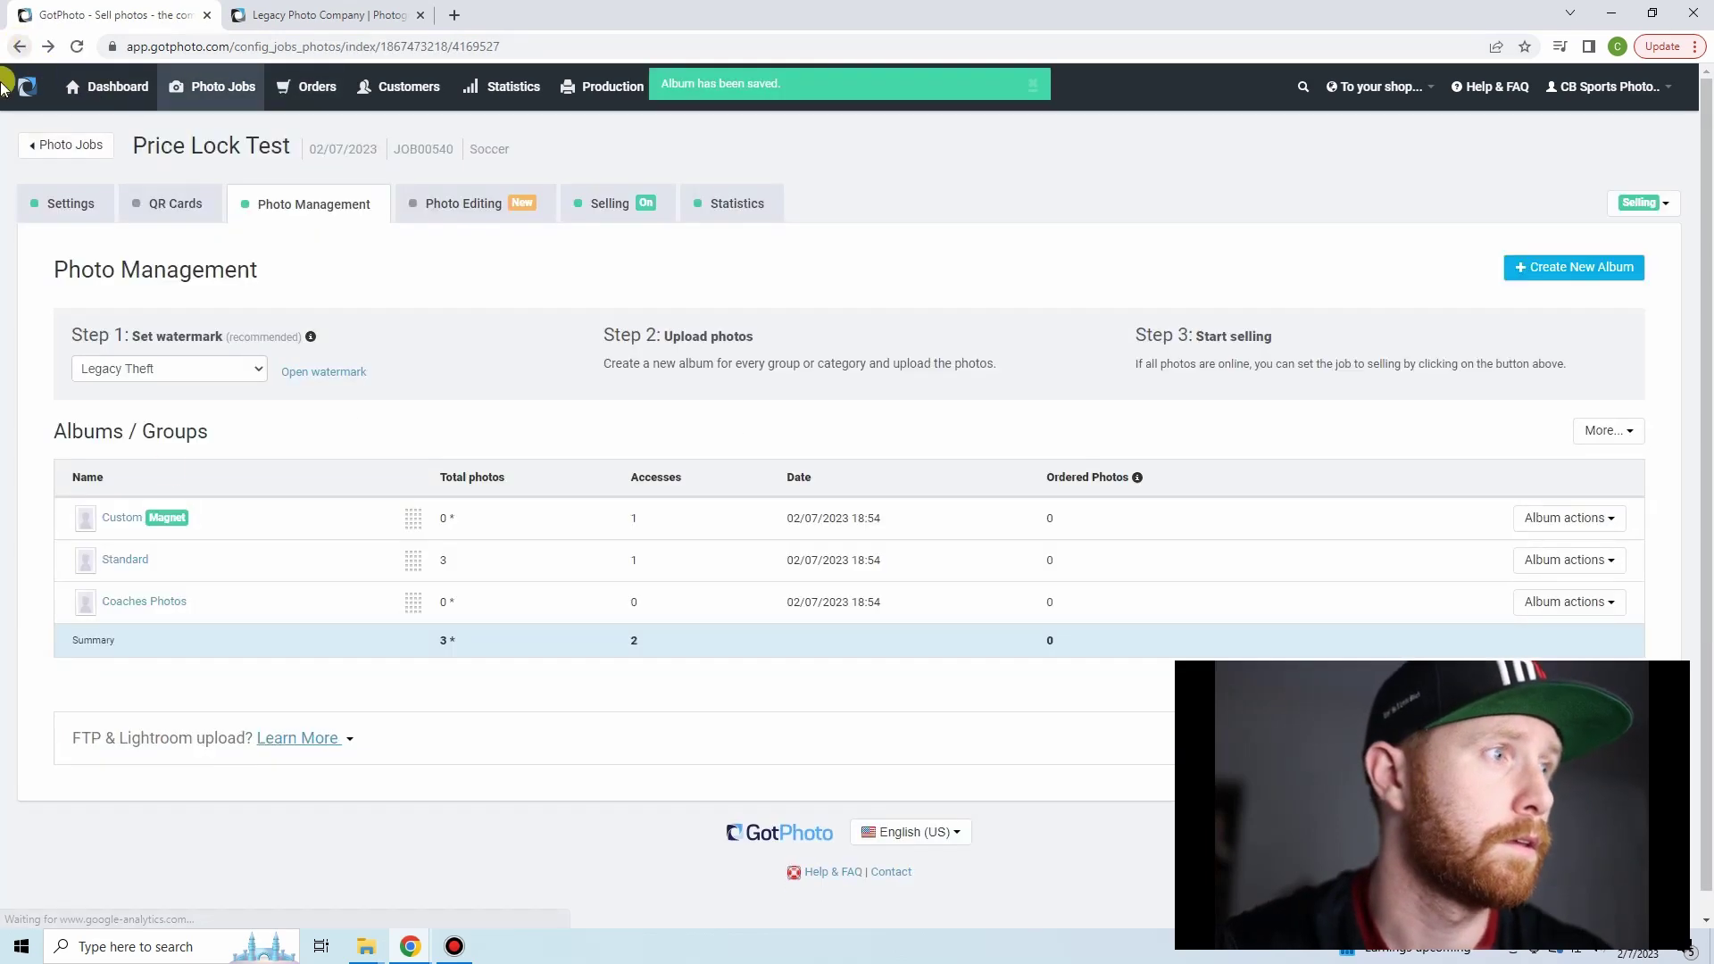
{"action": "left_click", "coordinate": [143, 604]}
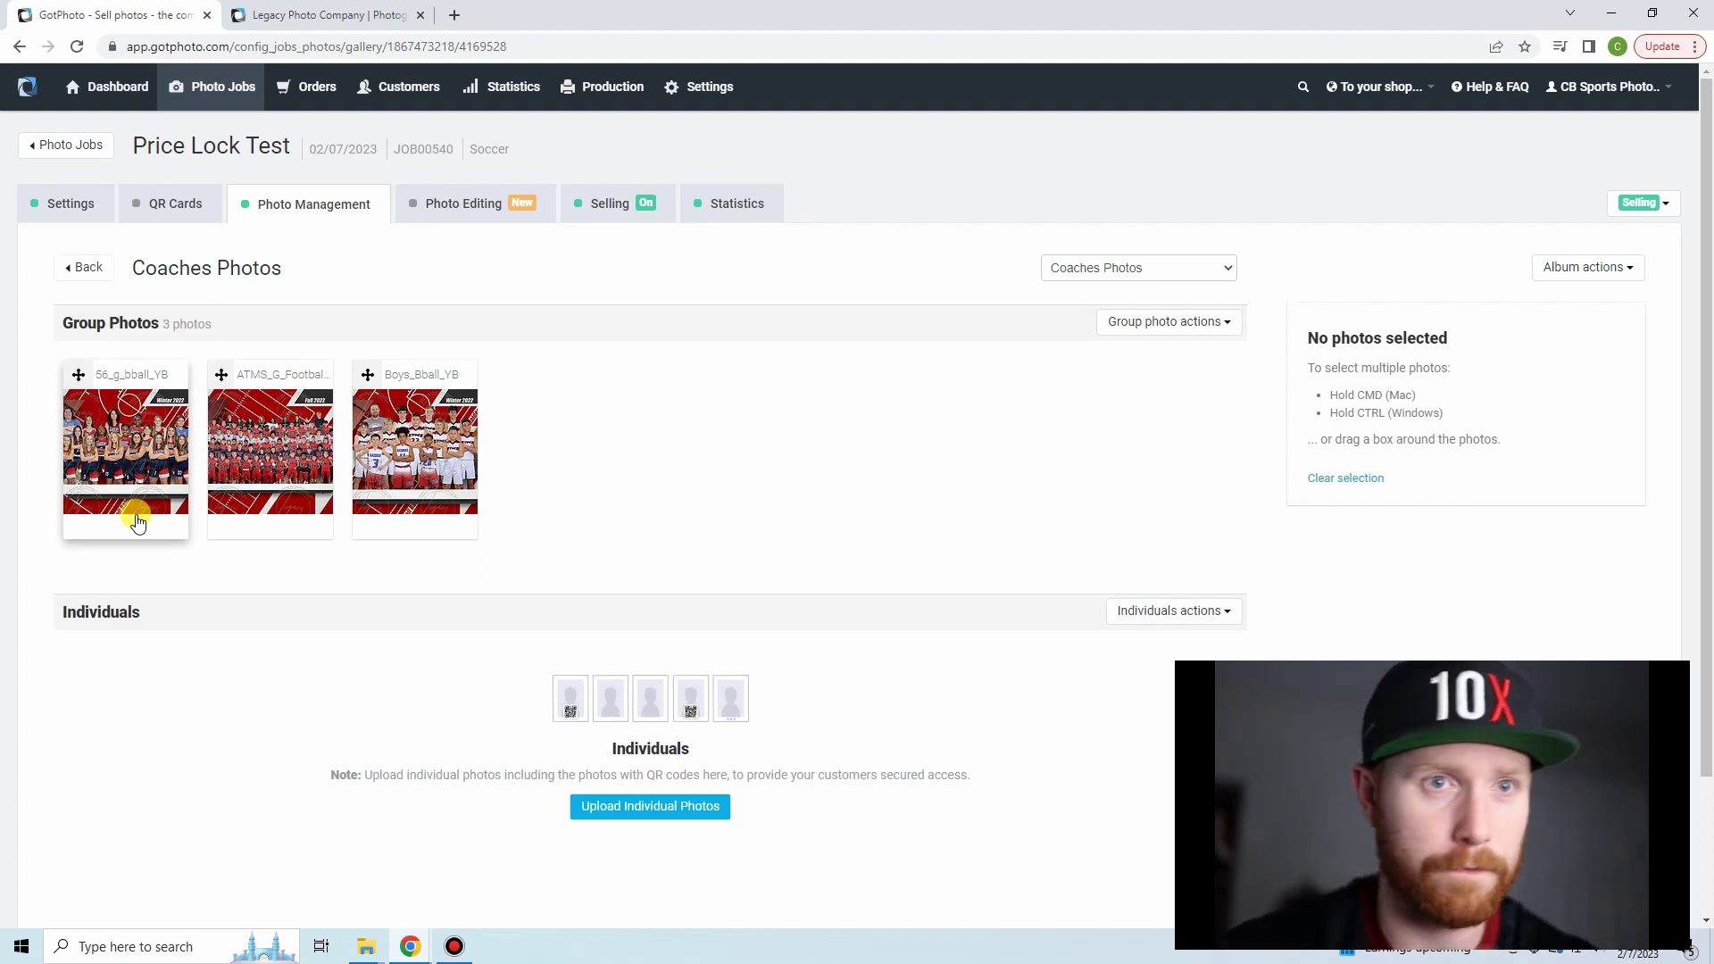
{"action": "left_click", "coordinate": [71, 214]}
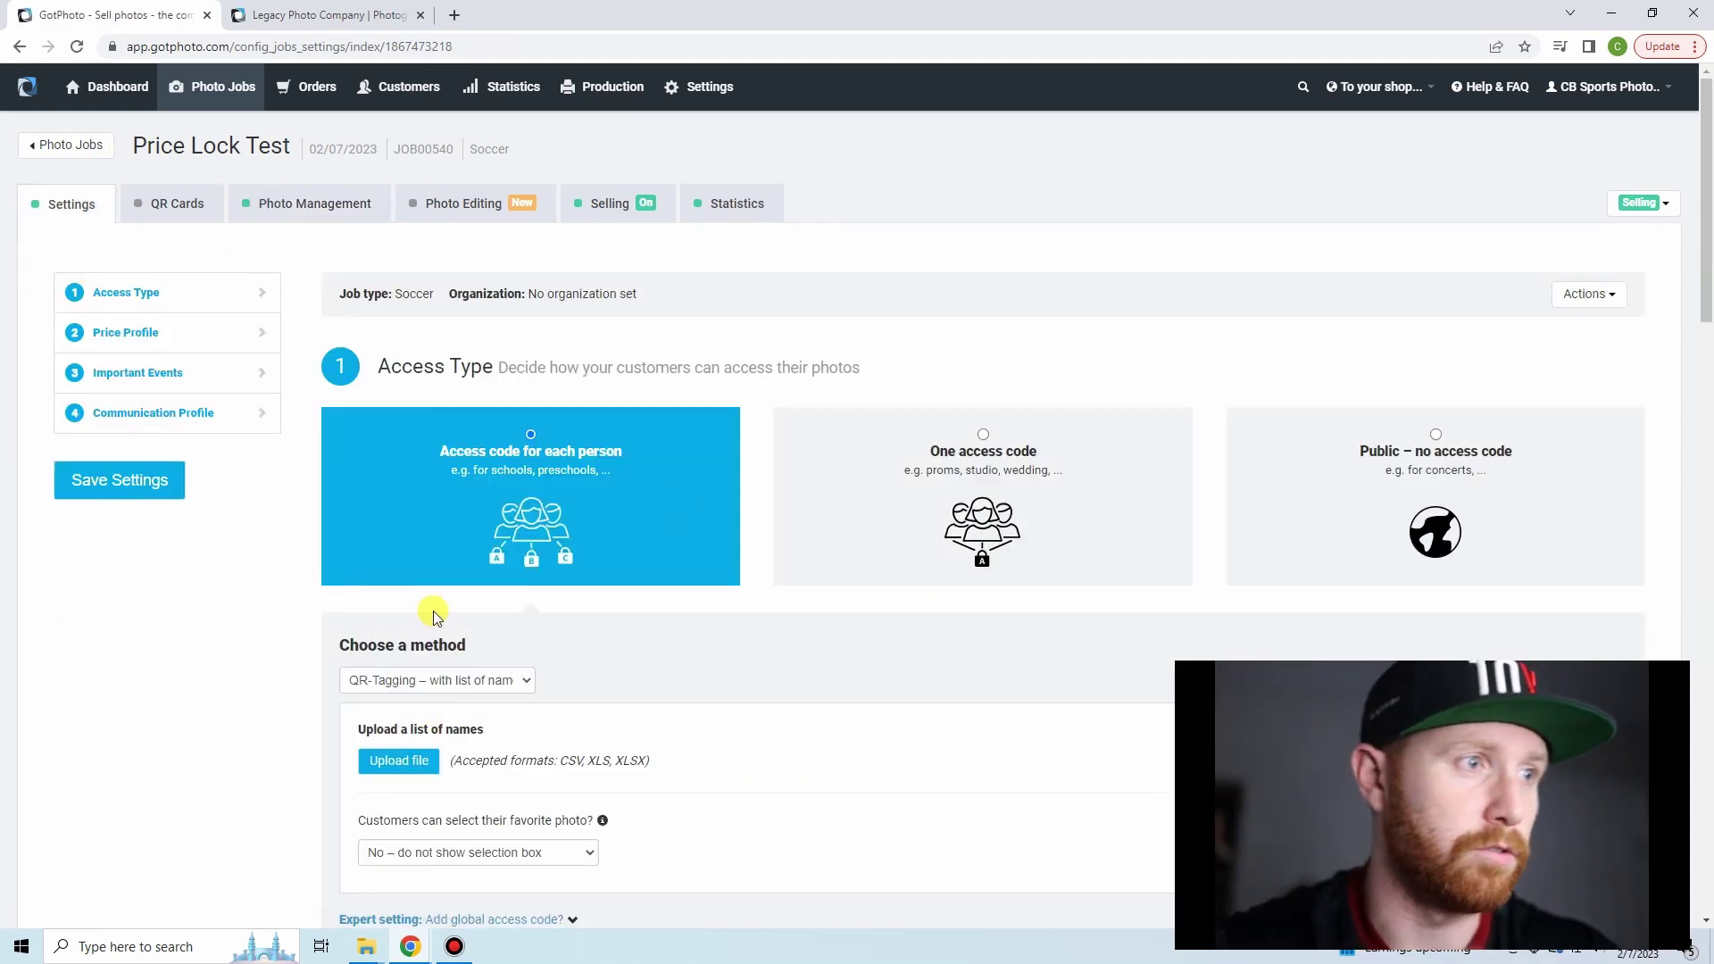
{"action": "scroll", "coordinate": [287, 470], "scroll_direction": "down", "scroll_amount": 3}
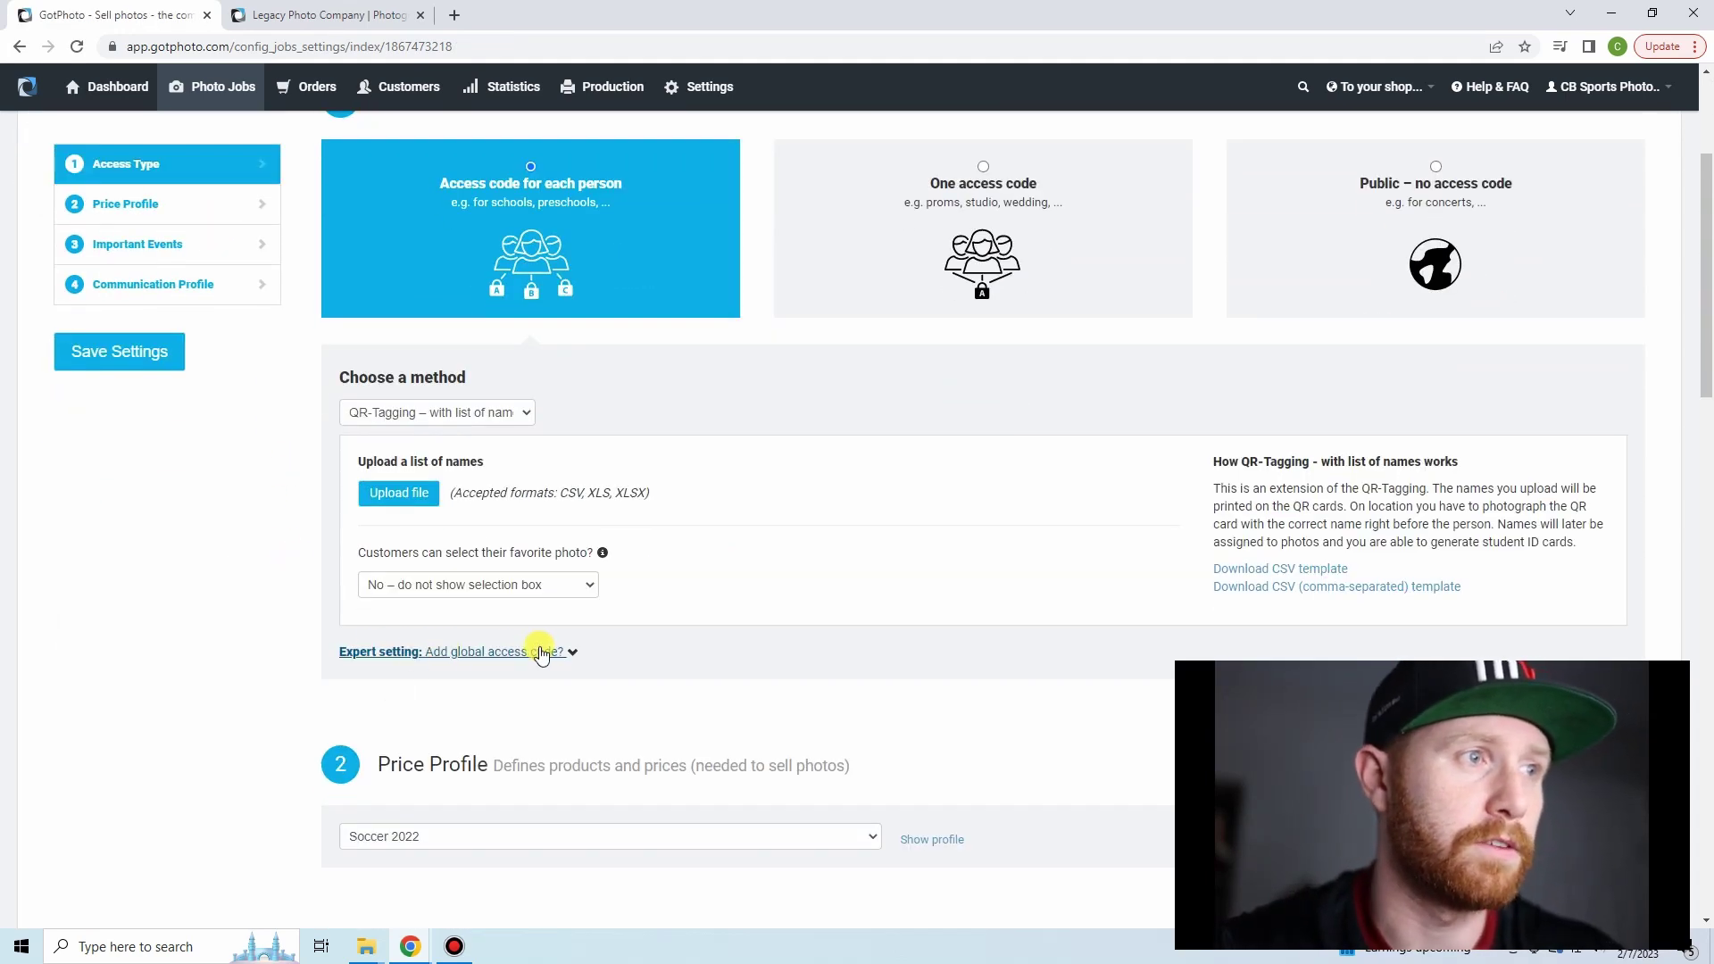
{"action": "left_click", "coordinate": [491, 653]}
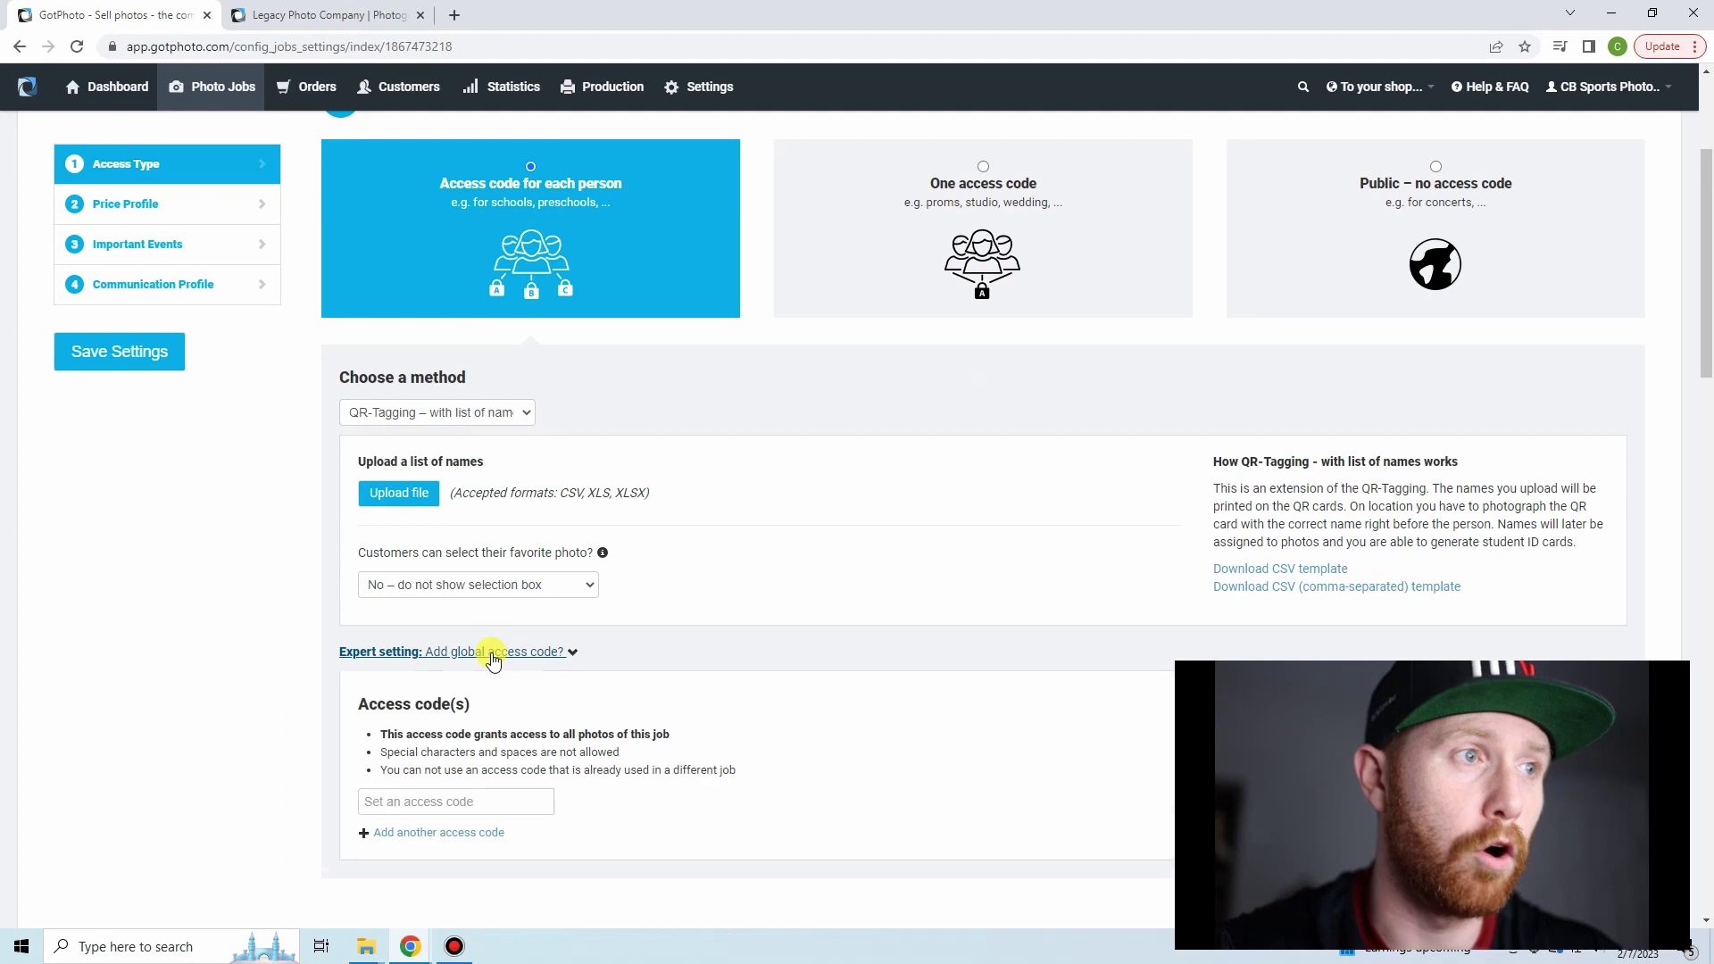
{"action": "left_click", "coordinate": [412, 797]}
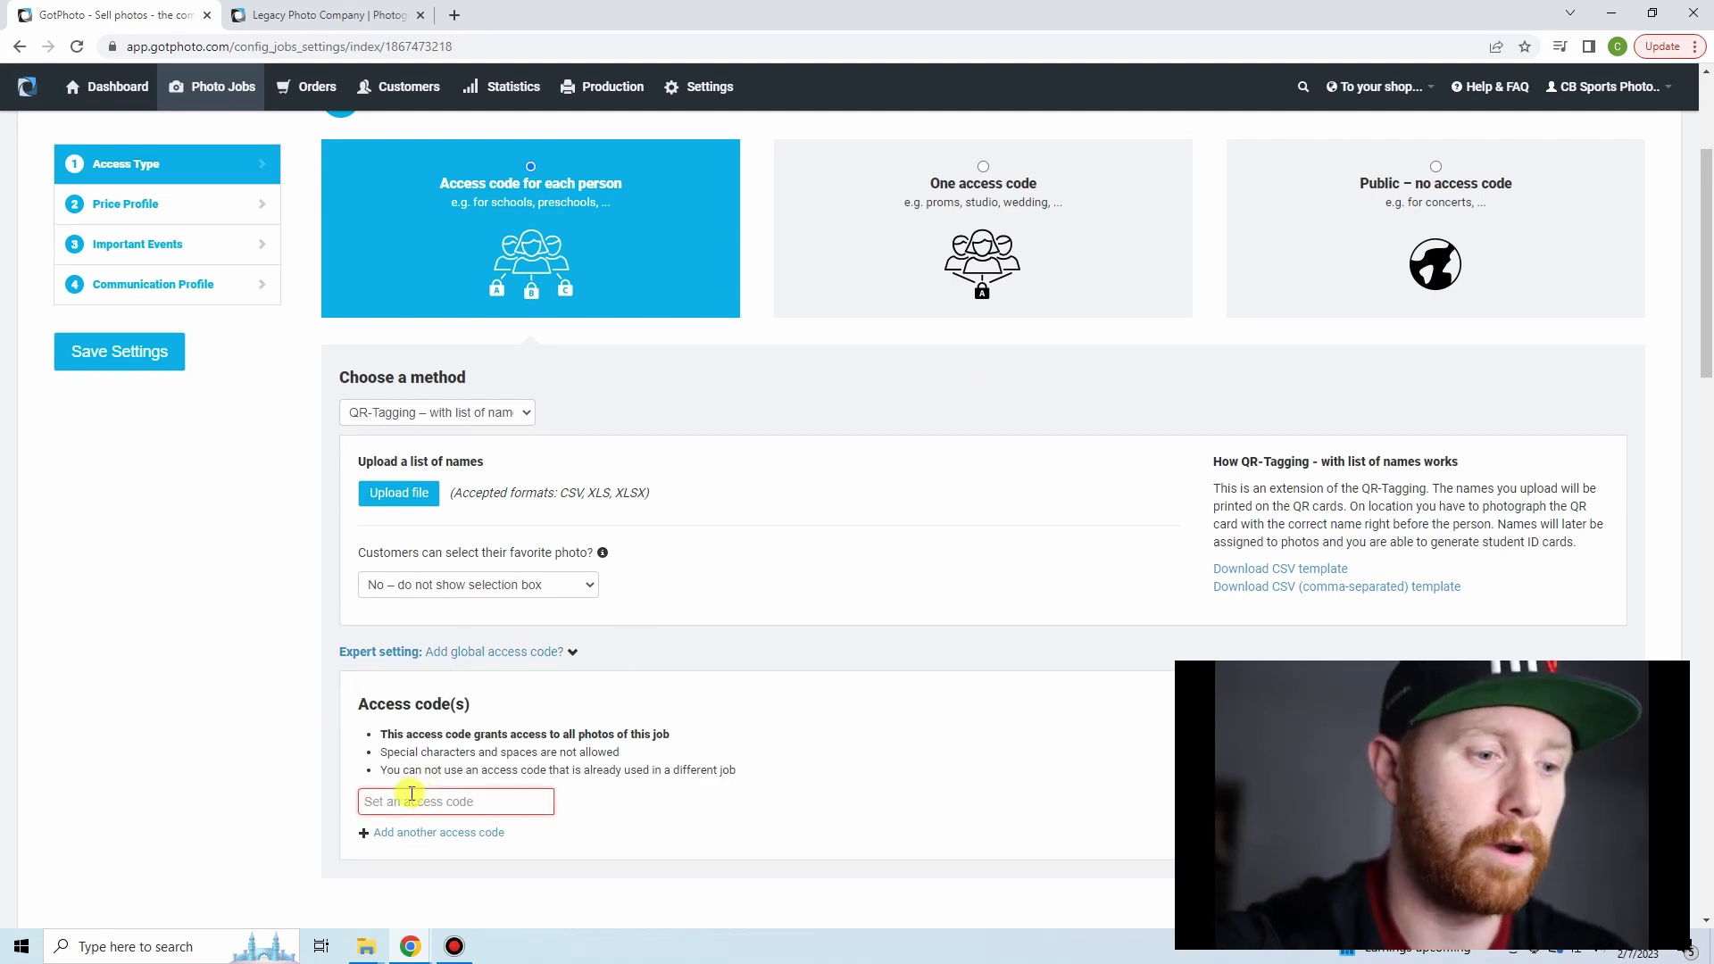
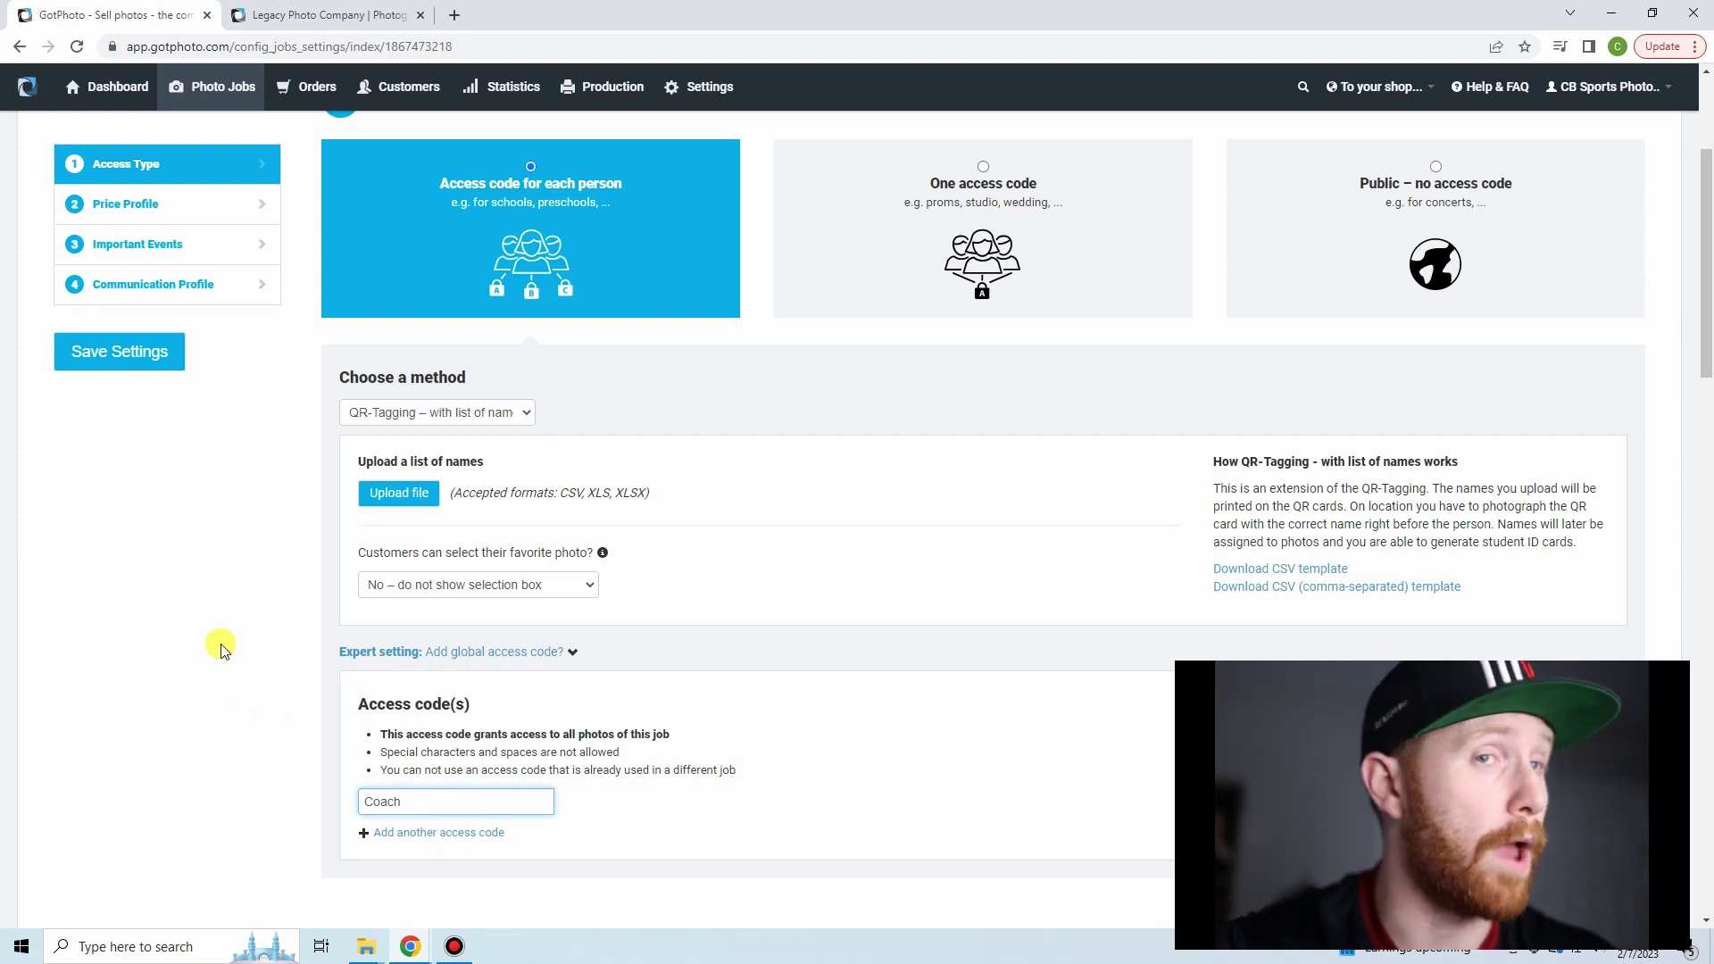
{"action": "left_click", "coordinate": [125, 360]}
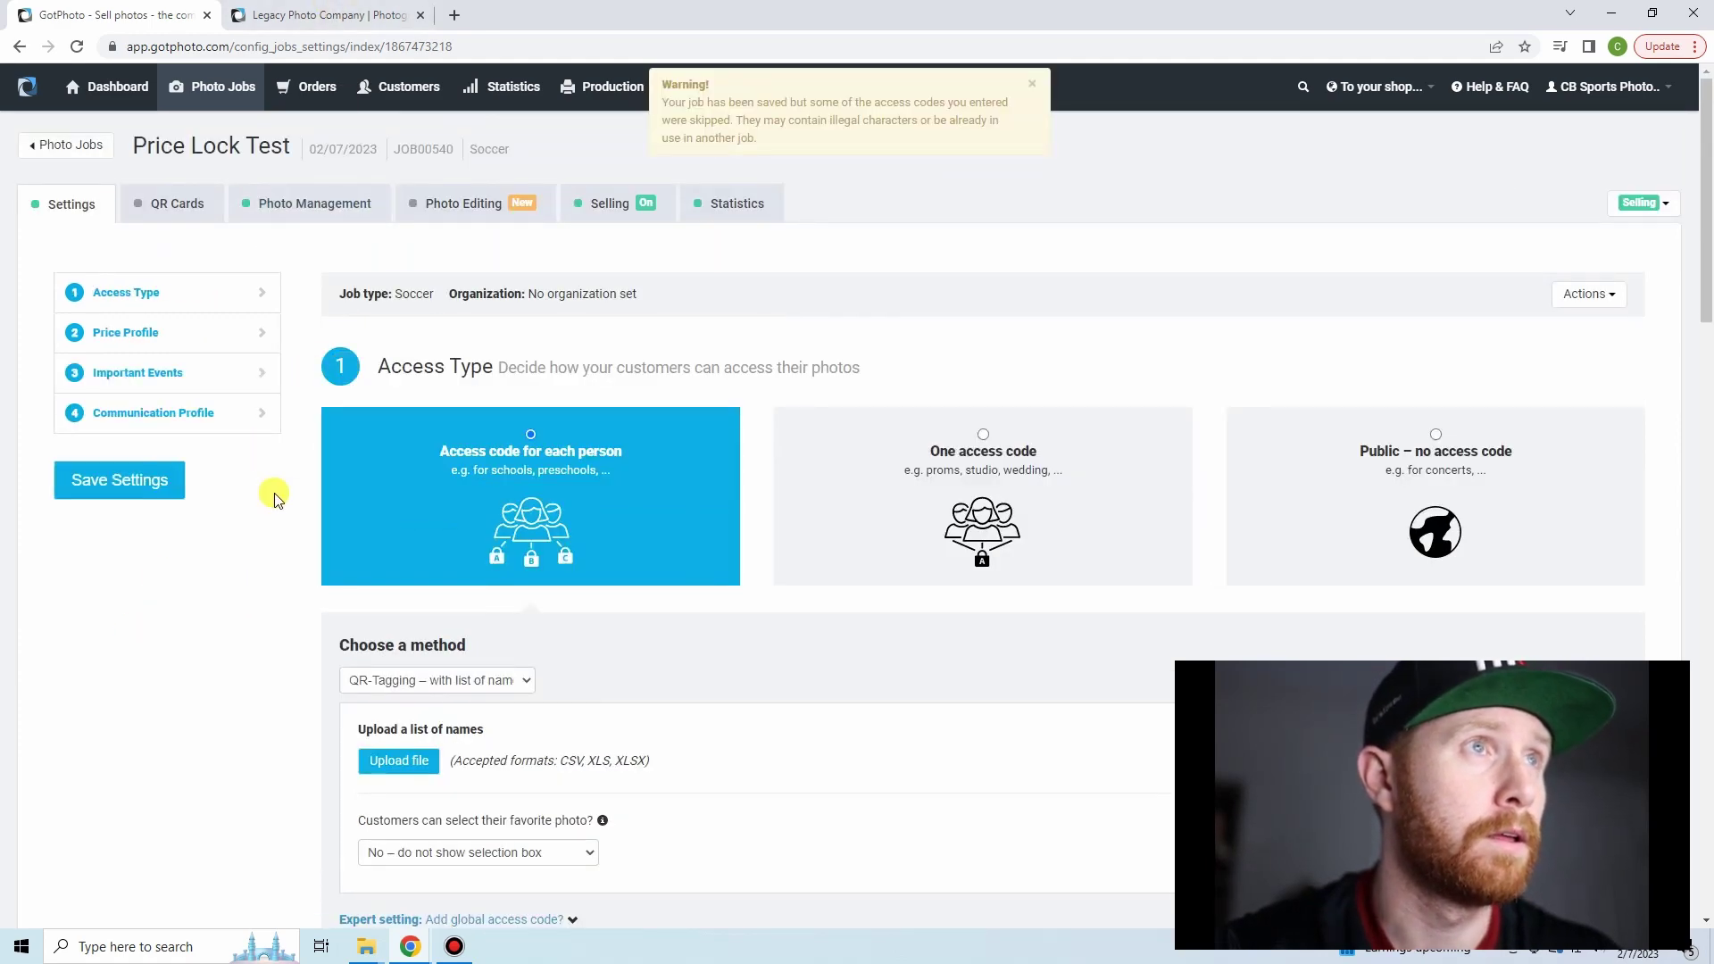
{"action": "scroll", "coordinate": [278, 500], "scroll_direction": "down", "scroll_amount": 5}
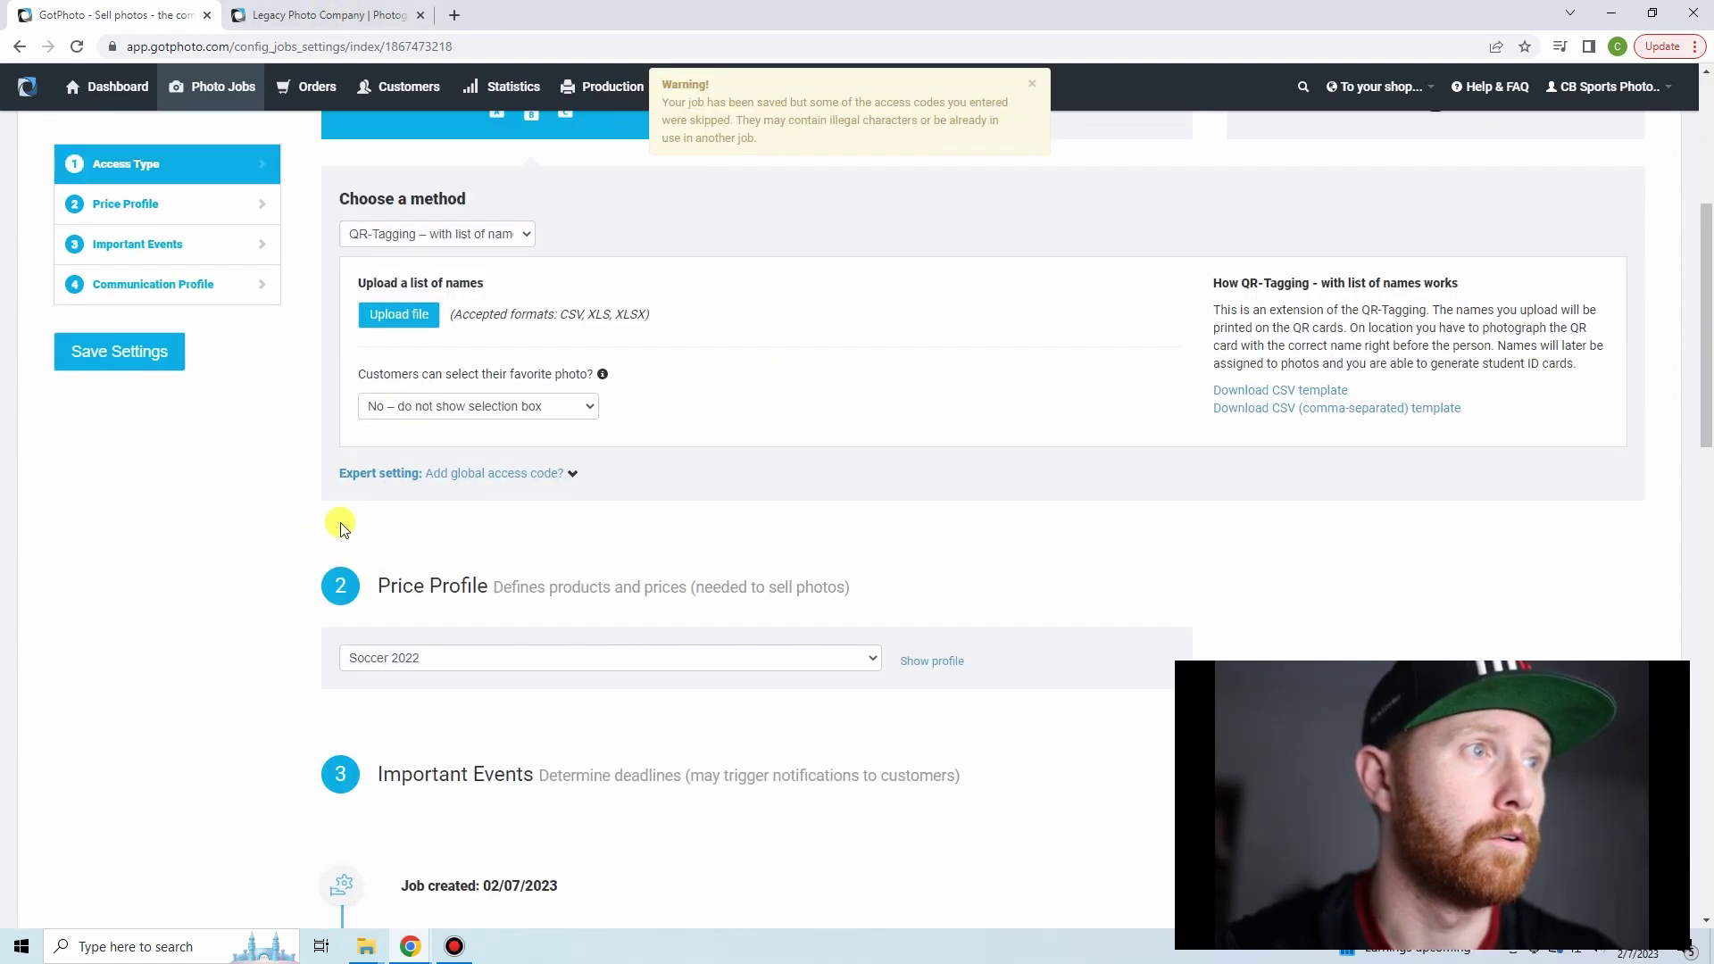
{"action": "left_click", "coordinate": [445, 482]}
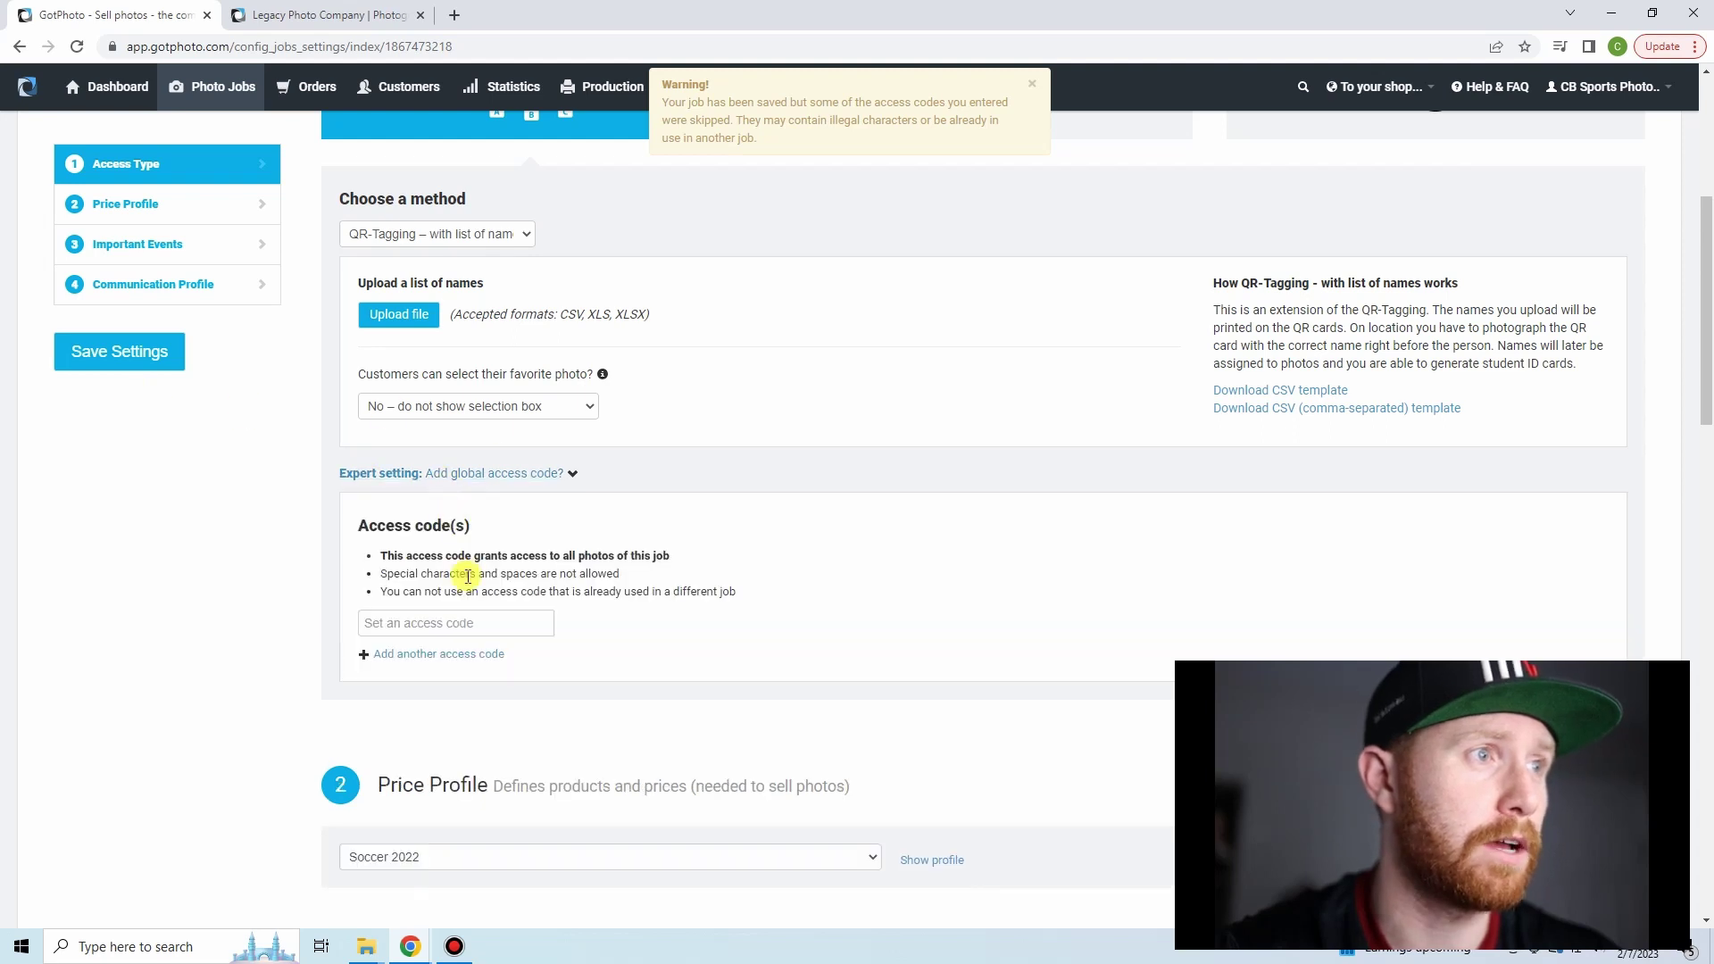
{"action": "left_click", "coordinate": [464, 622]}
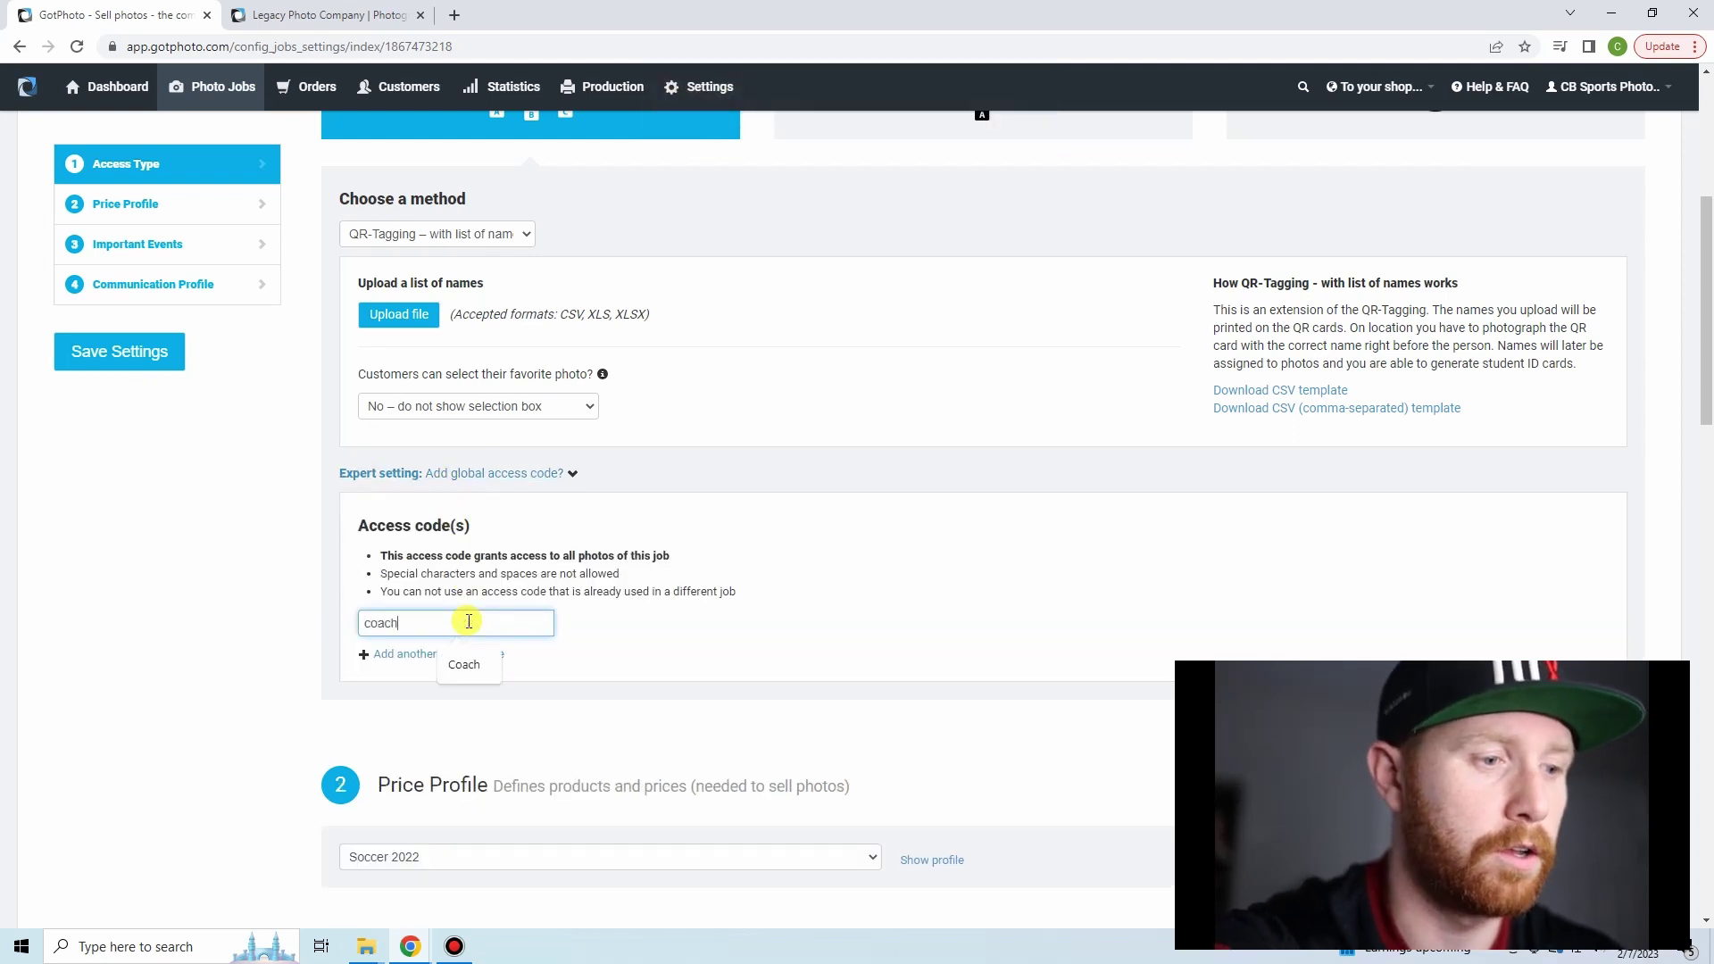
{"action": "left_click", "coordinate": [117, 369]}
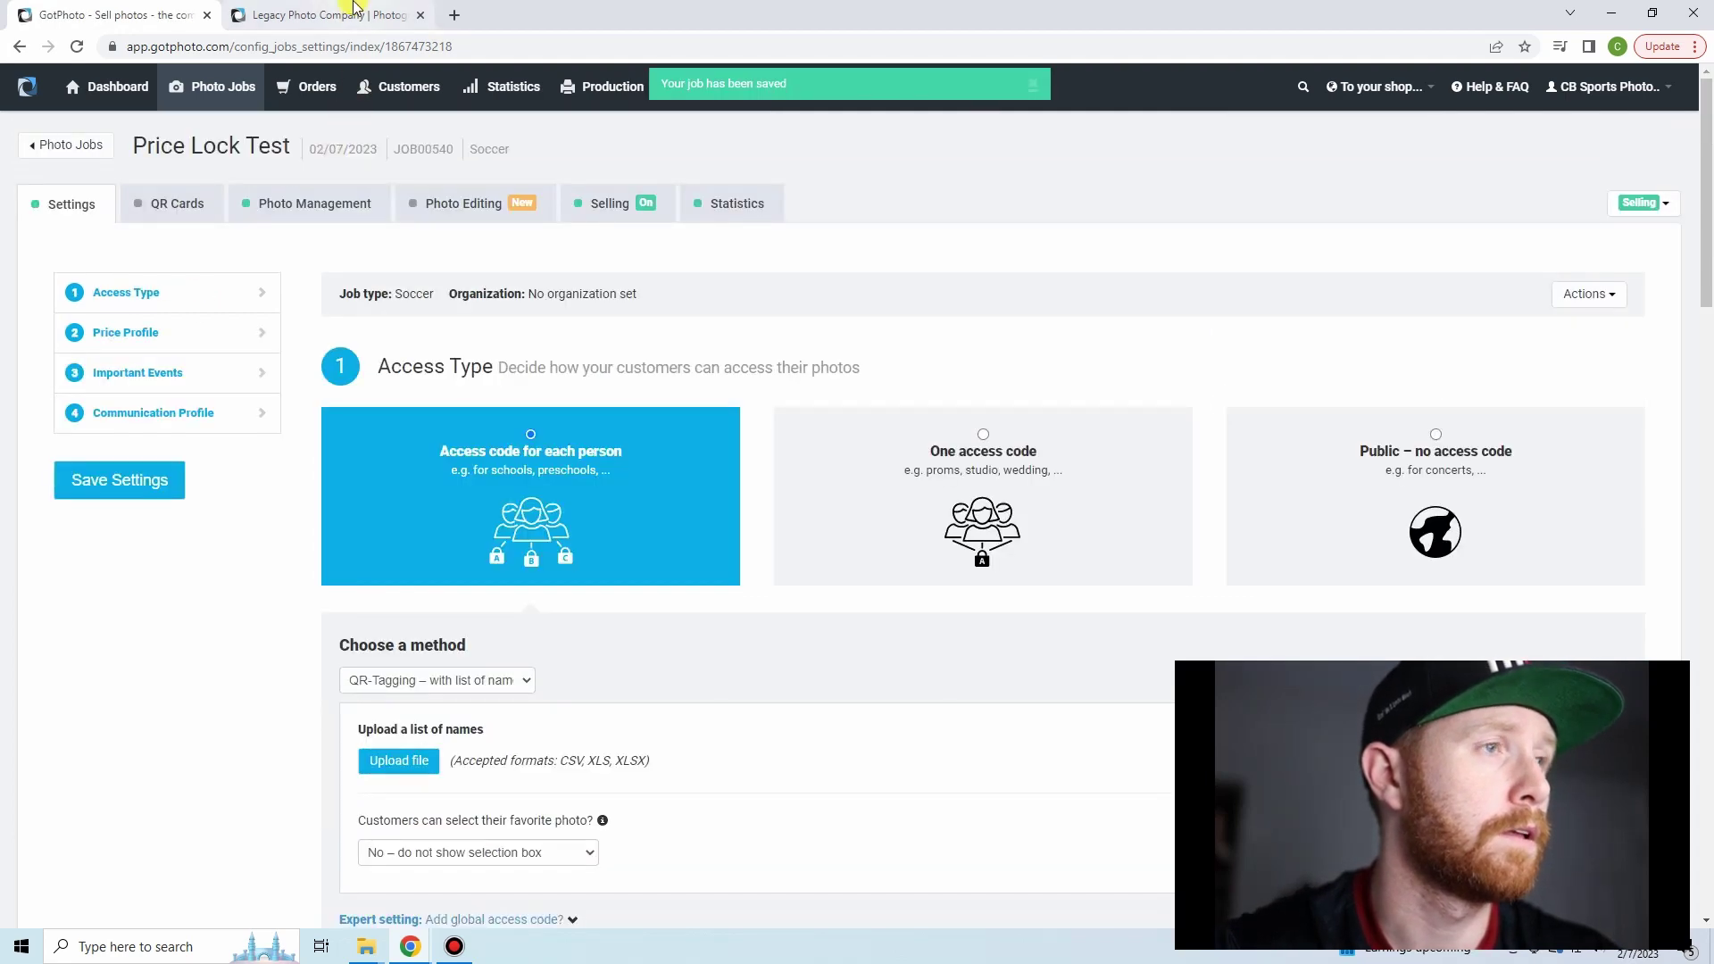
{"action": "left_click", "coordinate": [354, 11]}
{"action": "left_click", "coordinate": [348, 48]}
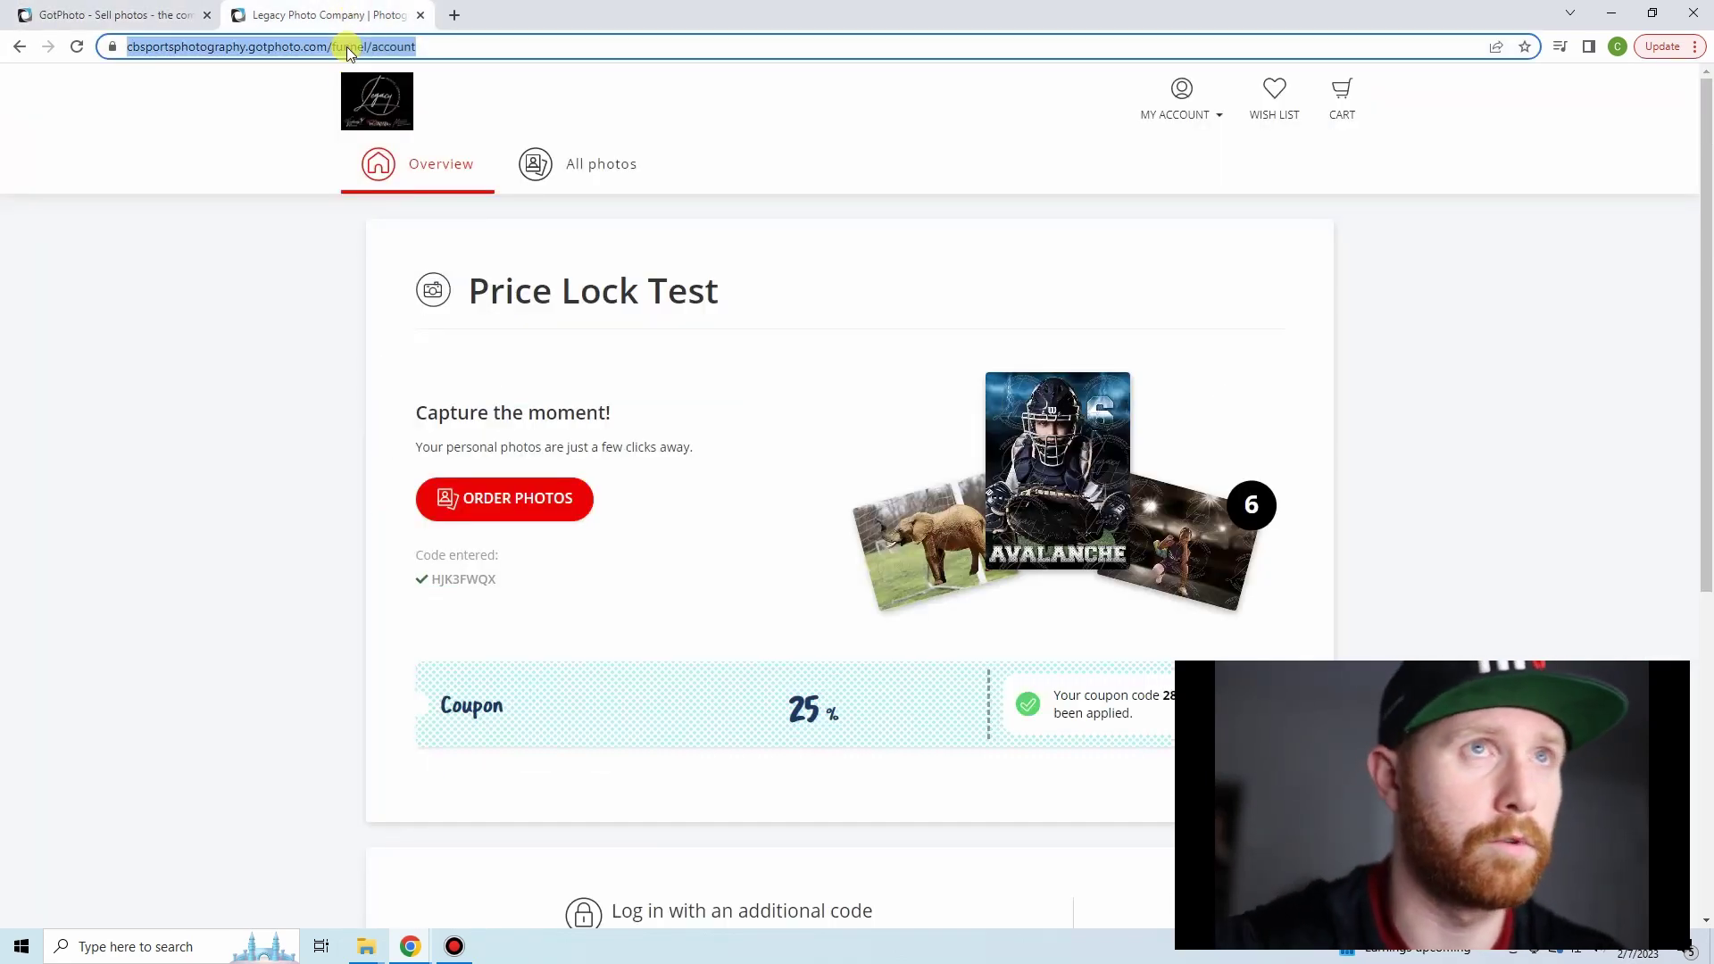
{"action": "left_click", "coordinate": [1194, 111]}
{"action": "left_click", "coordinate": [1188, 169]}
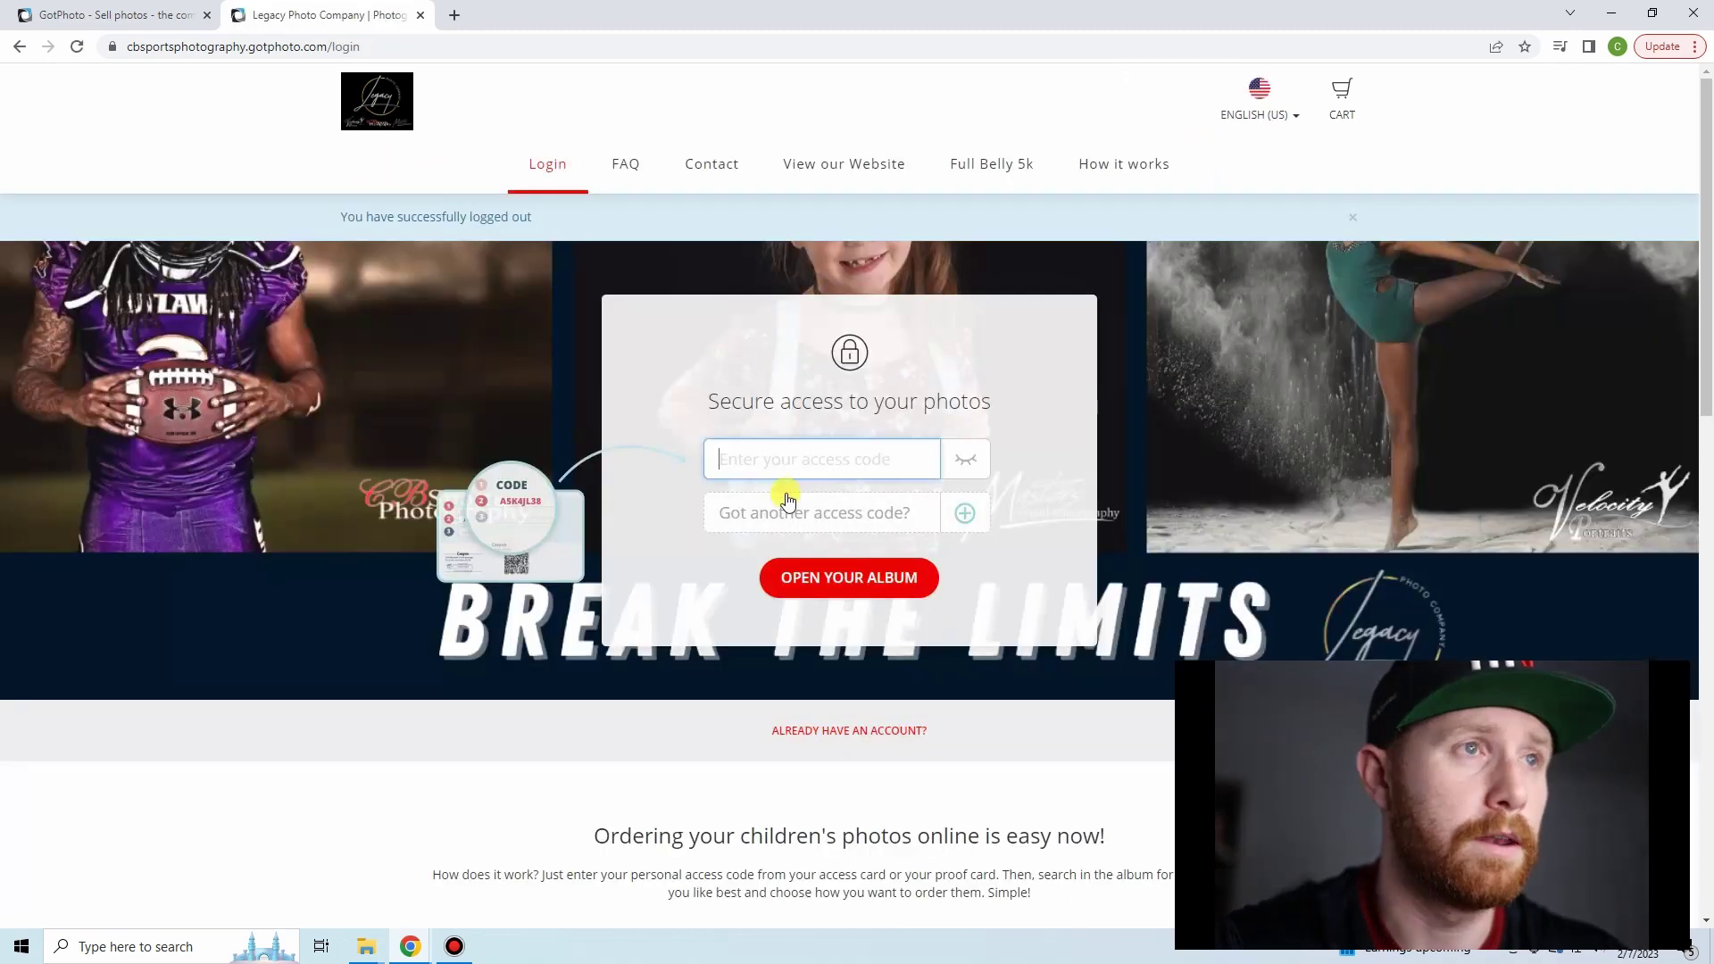
{"action": "left_click", "coordinate": [781, 454]}
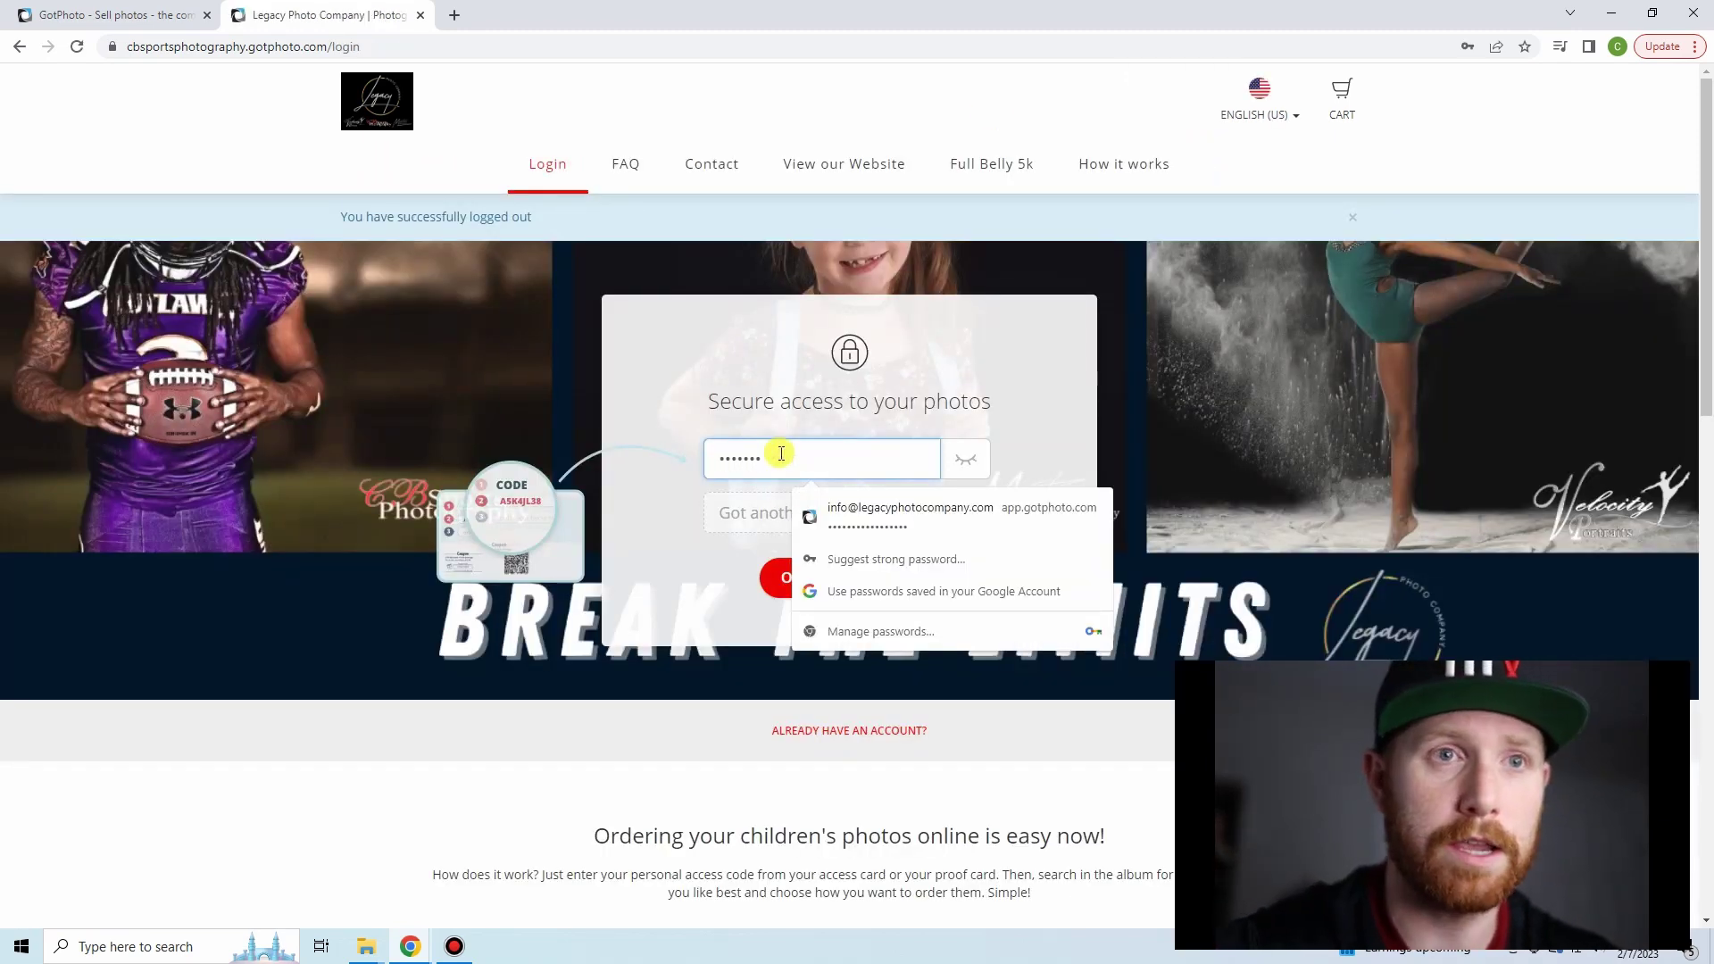
{"action": "key", "text": "Return"}
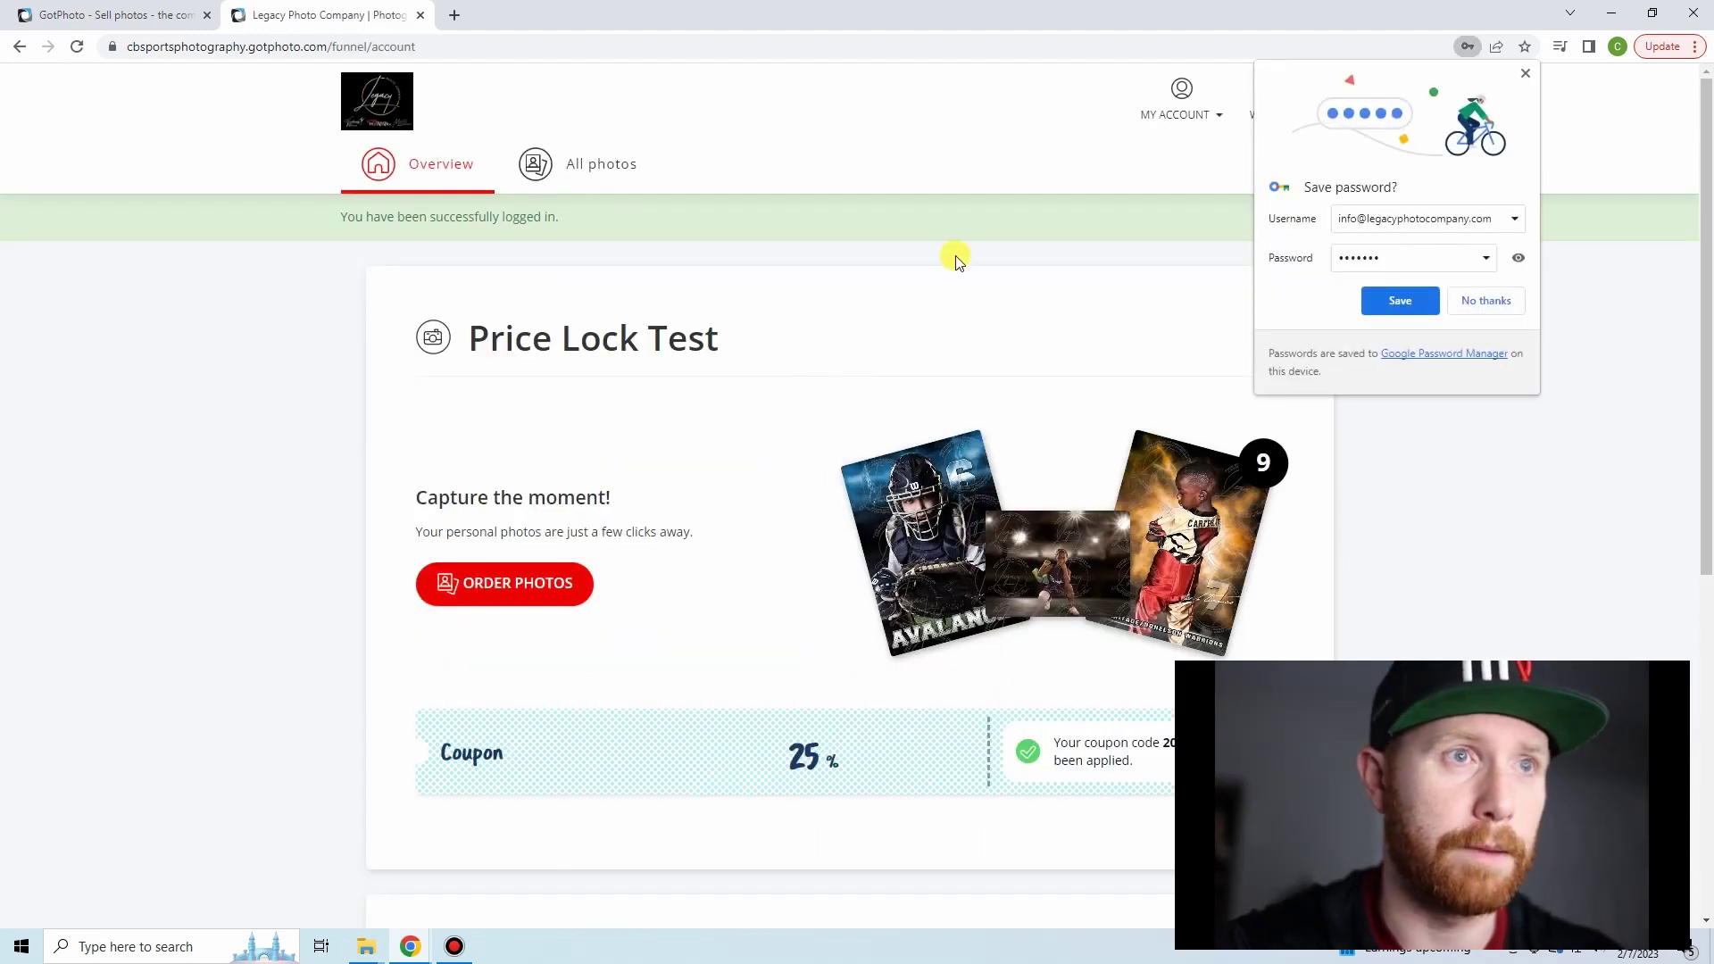
{"action": "left_click", "coordinate": [1526, 73]}
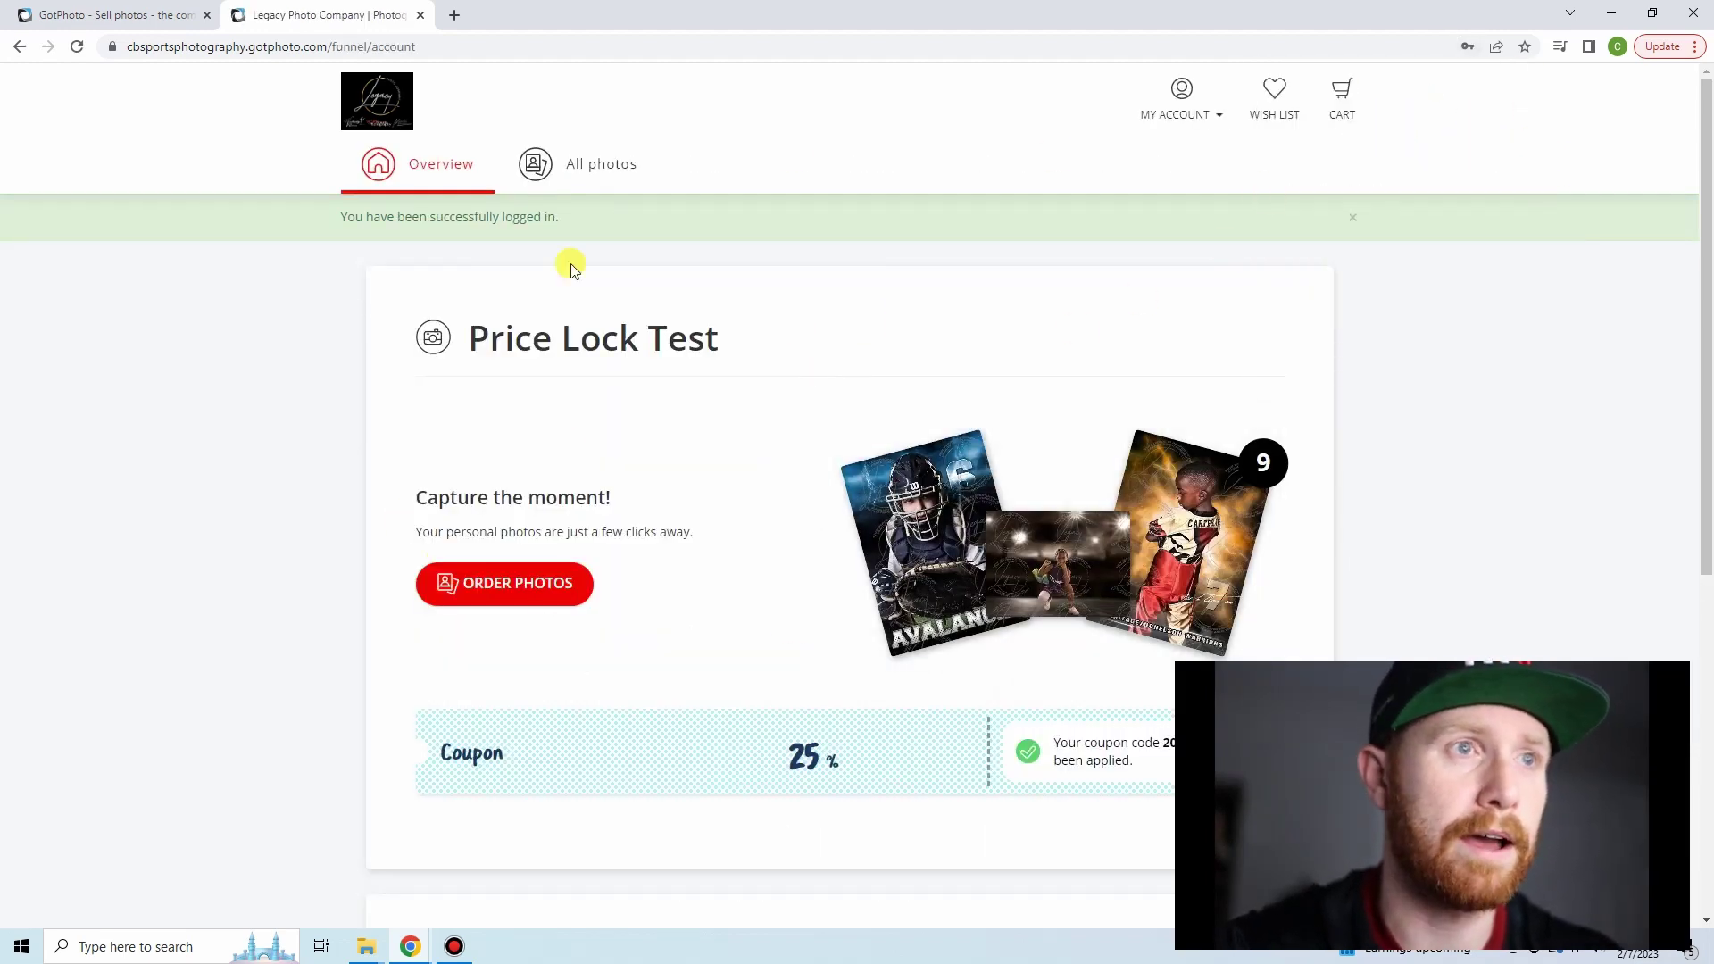
- Browse all albums and open Coaches Photos to view its team photos
{"action": "left_click", "coordinate": [544, 591]}
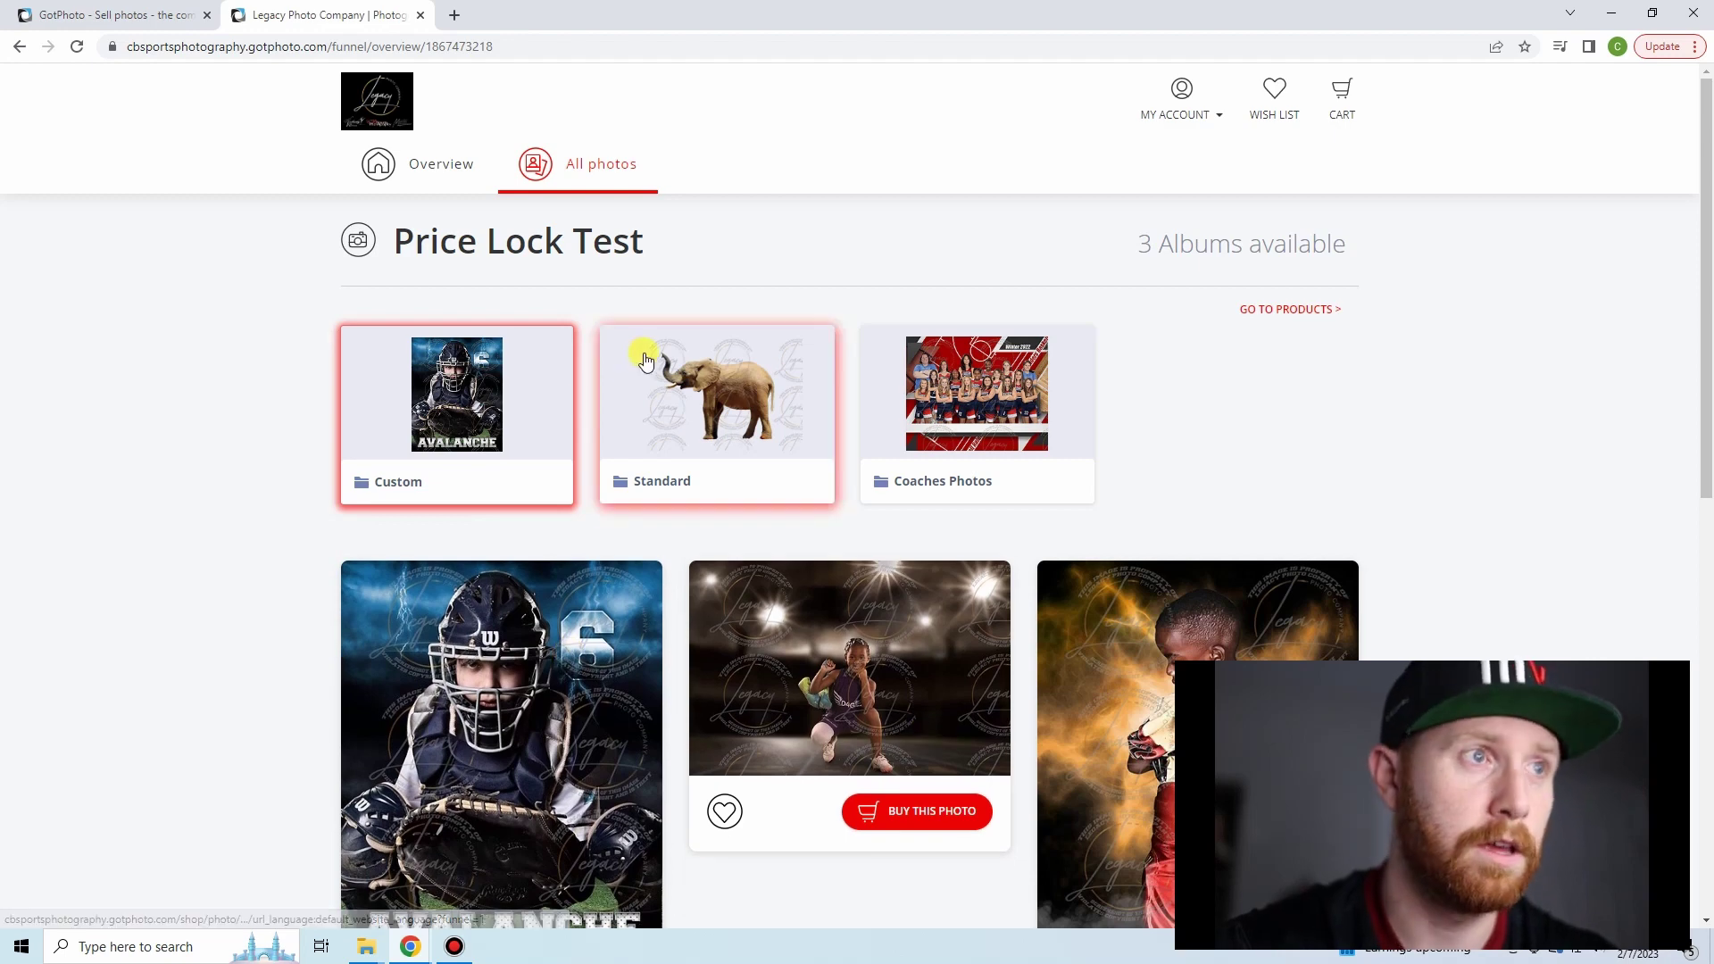
{"action": "left_click", "coordinate": [962, 446]}
{"action": "scroll", "coordinate": [639, 536], "scroll_direction": "down", "scroll_amount": 4}
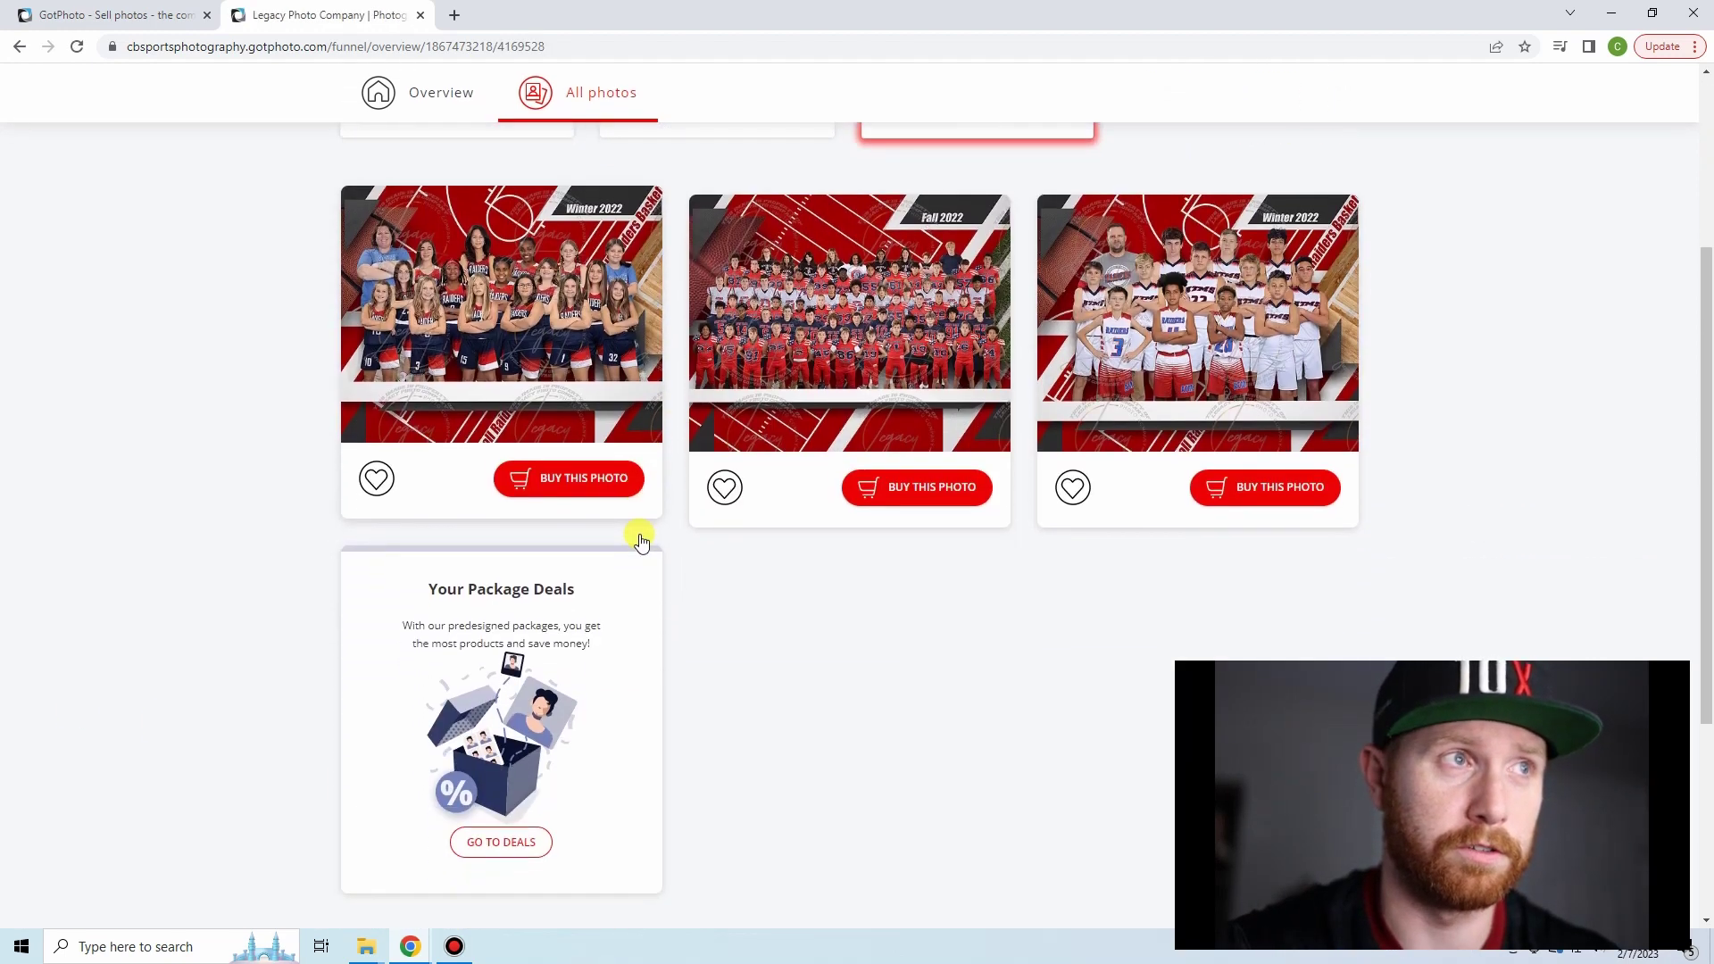
{"action": "left_click", "coordinate": [160, 13]}
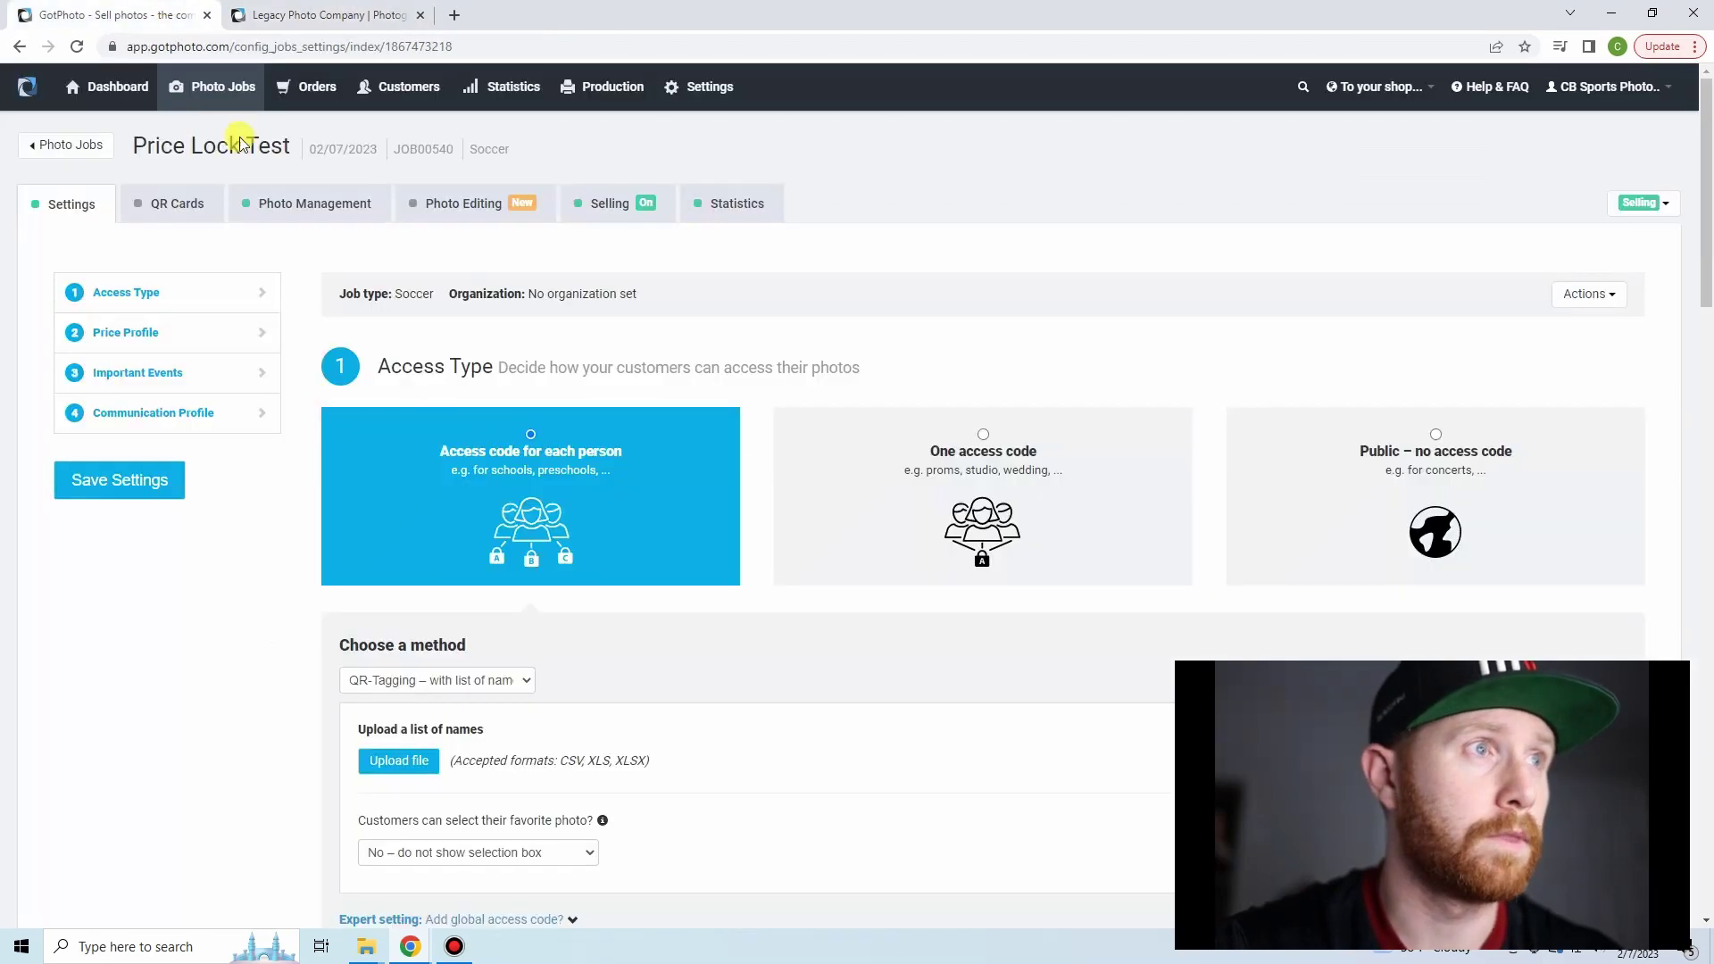
{"action": "left_click", "coordinate": [353, 210]}
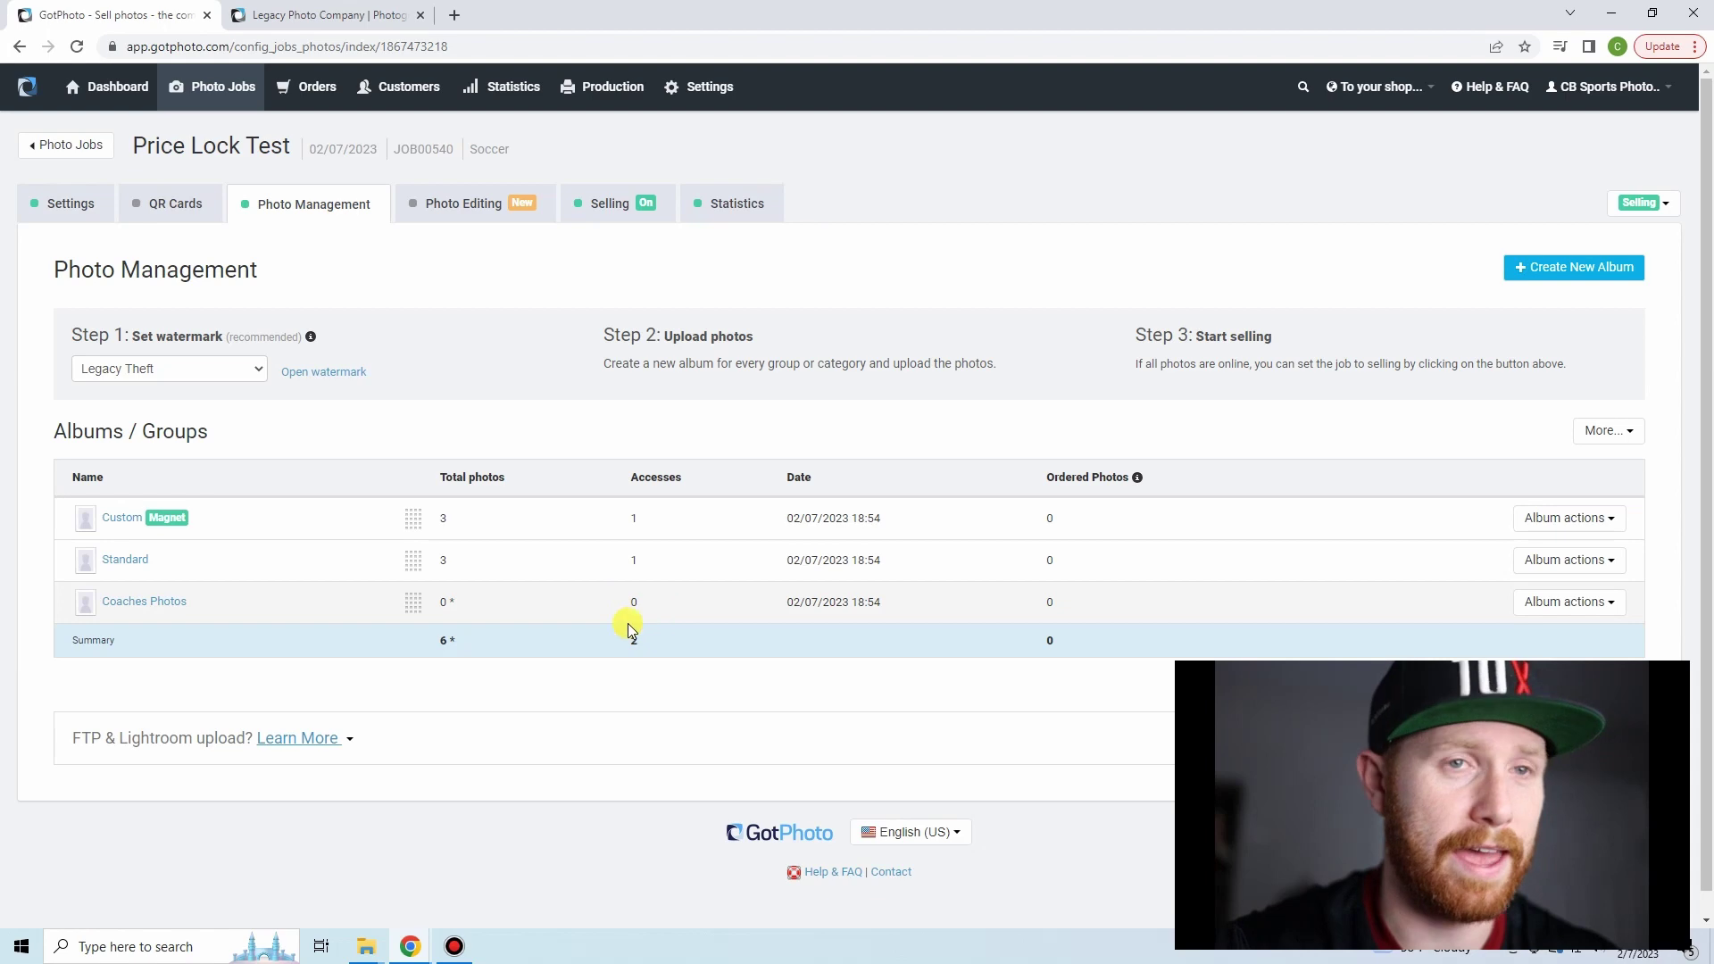
{"action": "left_click", "coordinate": [67, 204]}
{"action": "scroll", "coordinate": [124, 577], "scroll_direction": "down", "scroll_amount": 3}
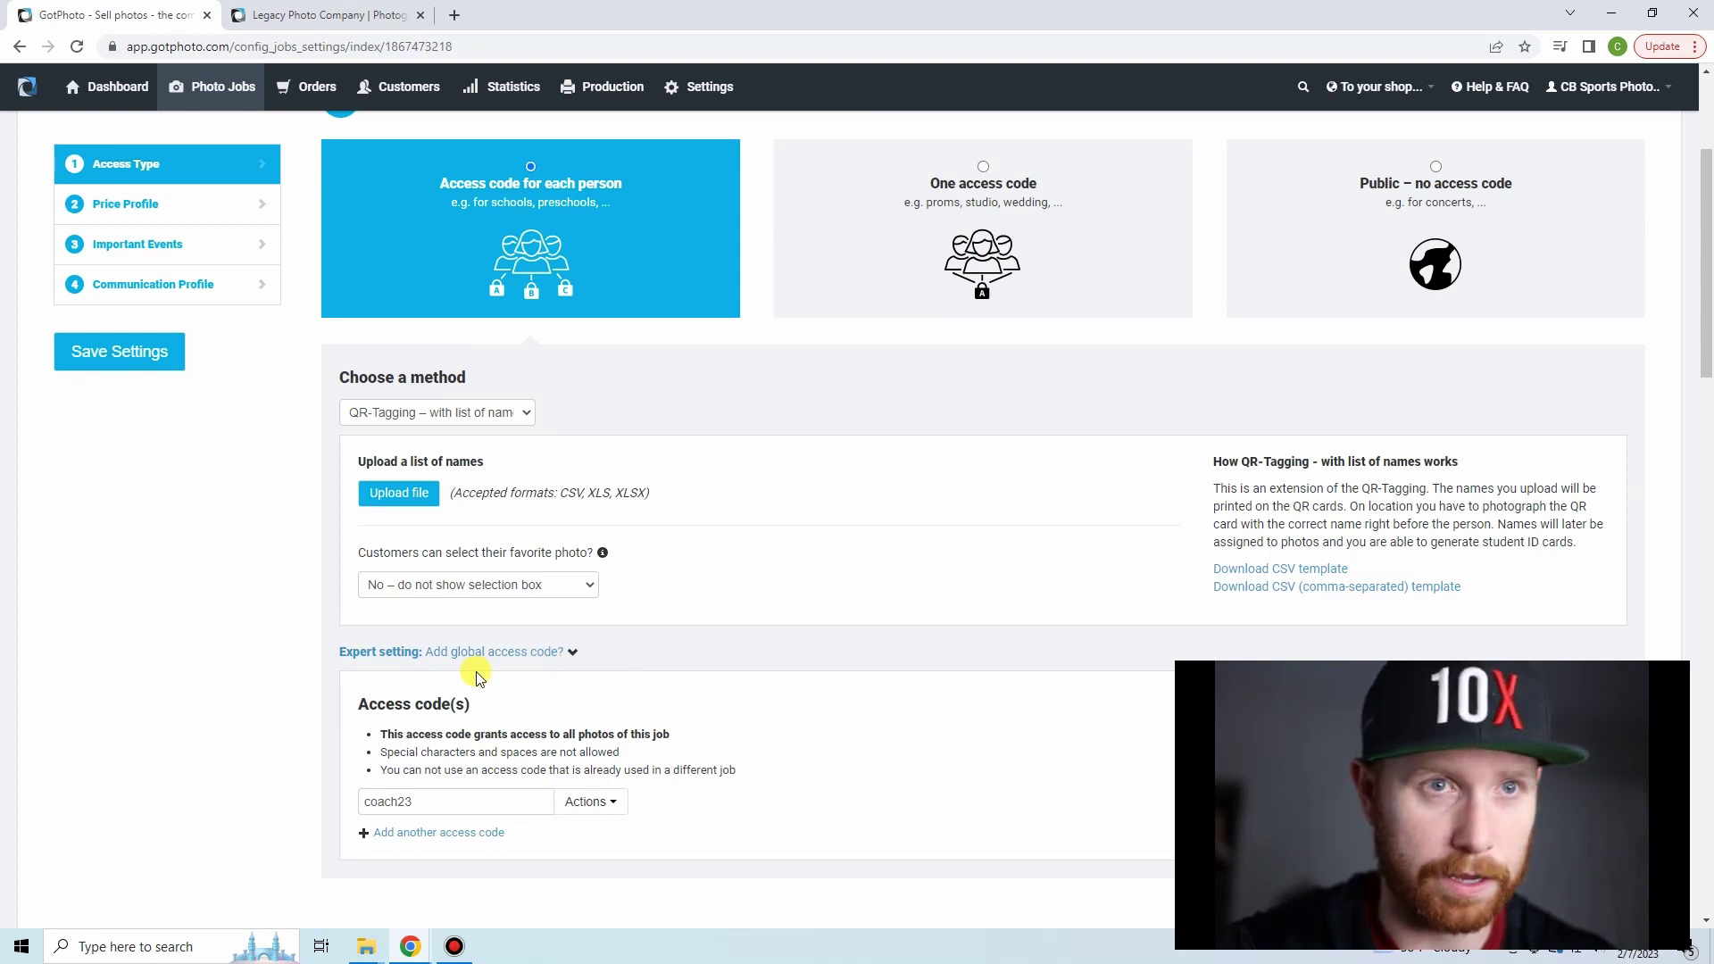
{"action": "scroll", "coordinate": [306, 580], "scroll_direction": "up", "scroll_amount": 3}
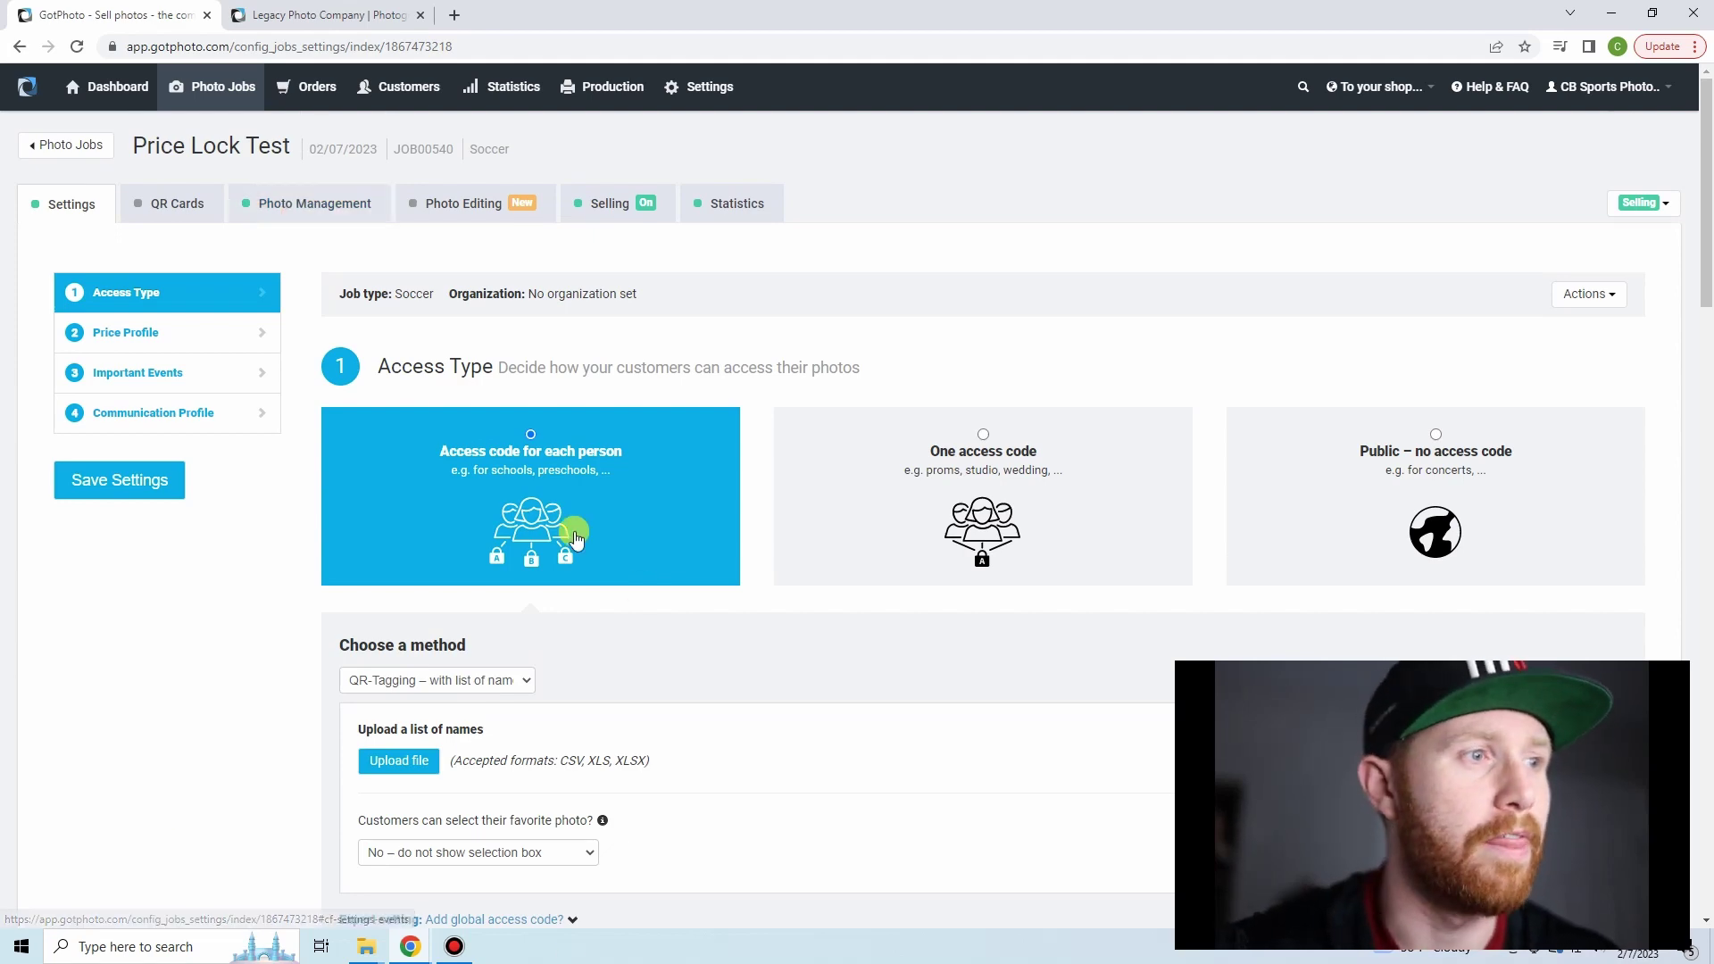
{"action": "scroll", "coordinate": [581, 526], "scroll_direction": "down", "scroll_amount": 4}
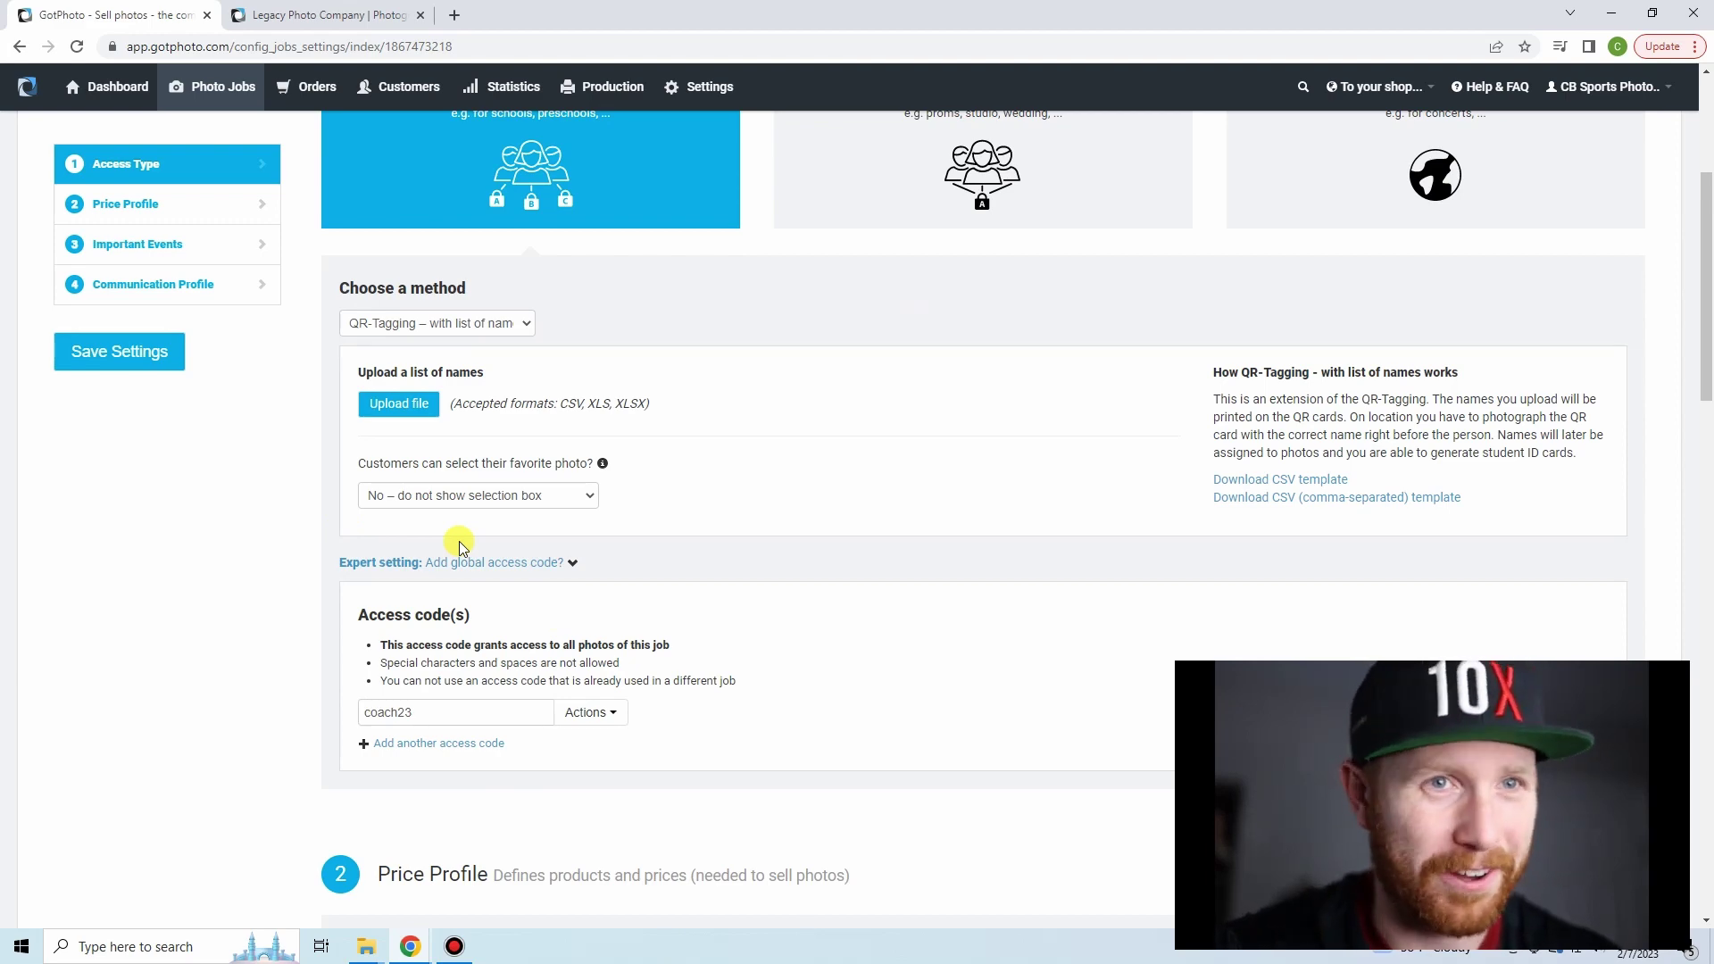
{"action": "left_click", "coordinate": [241, 14]}
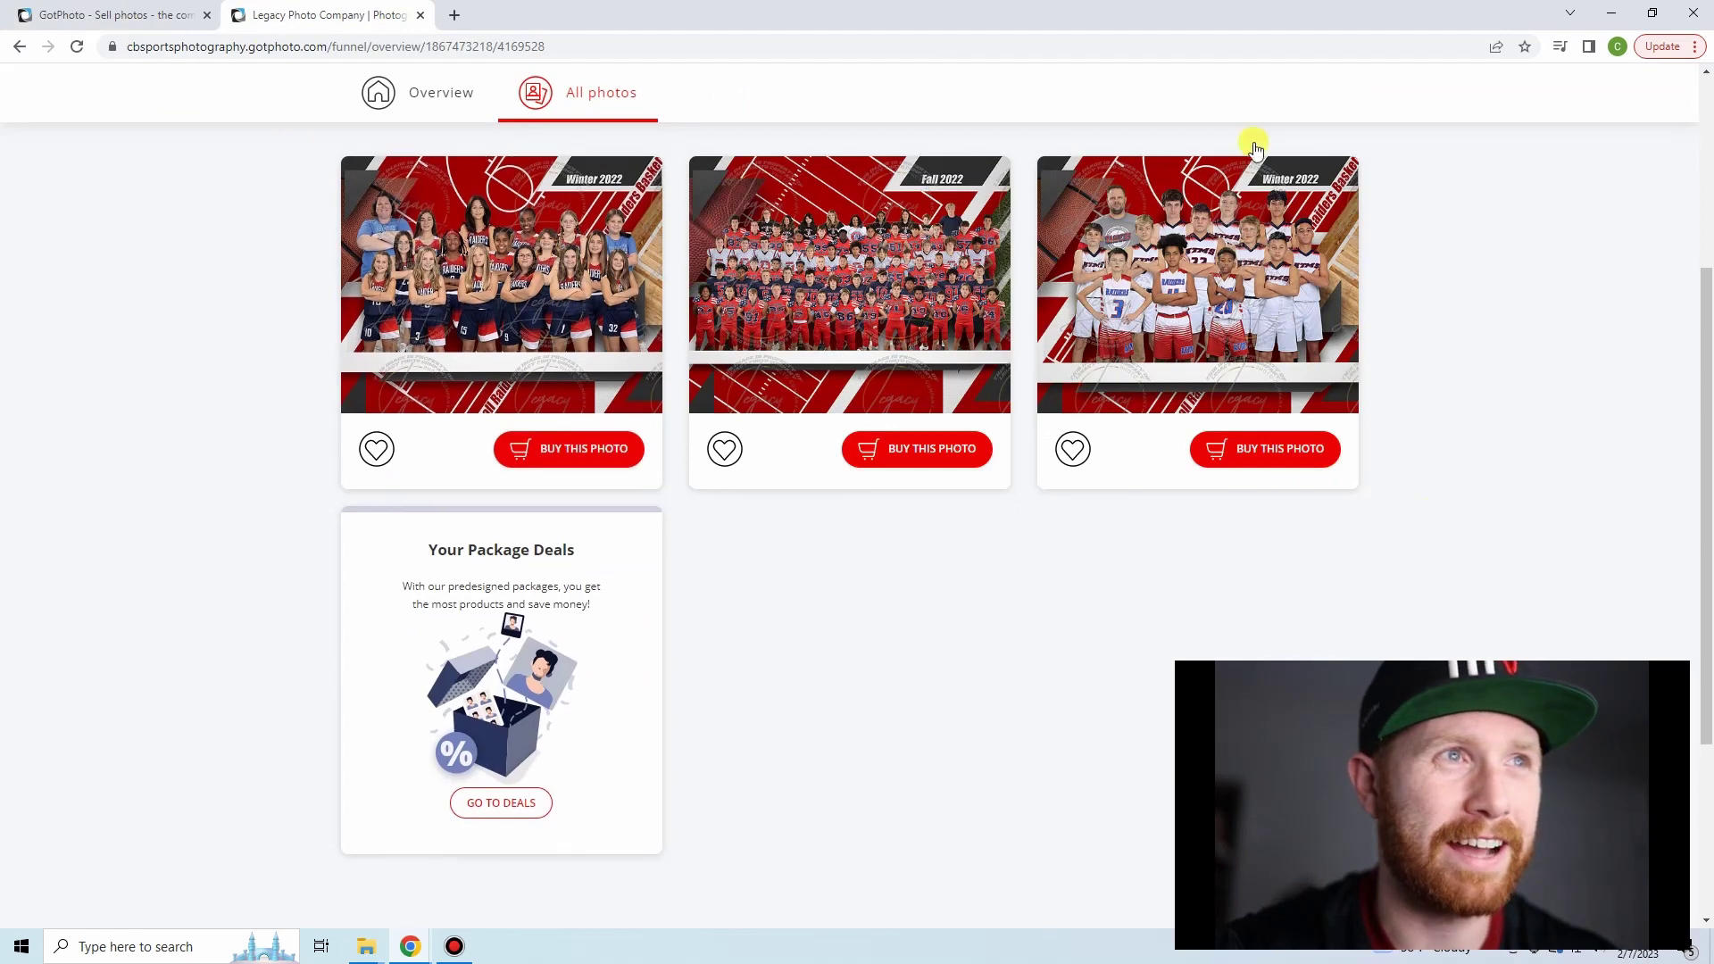
{"action": "scroll", "coordinate": [711, 413], "scroll_direction": "up", "scroll_amount": 5}
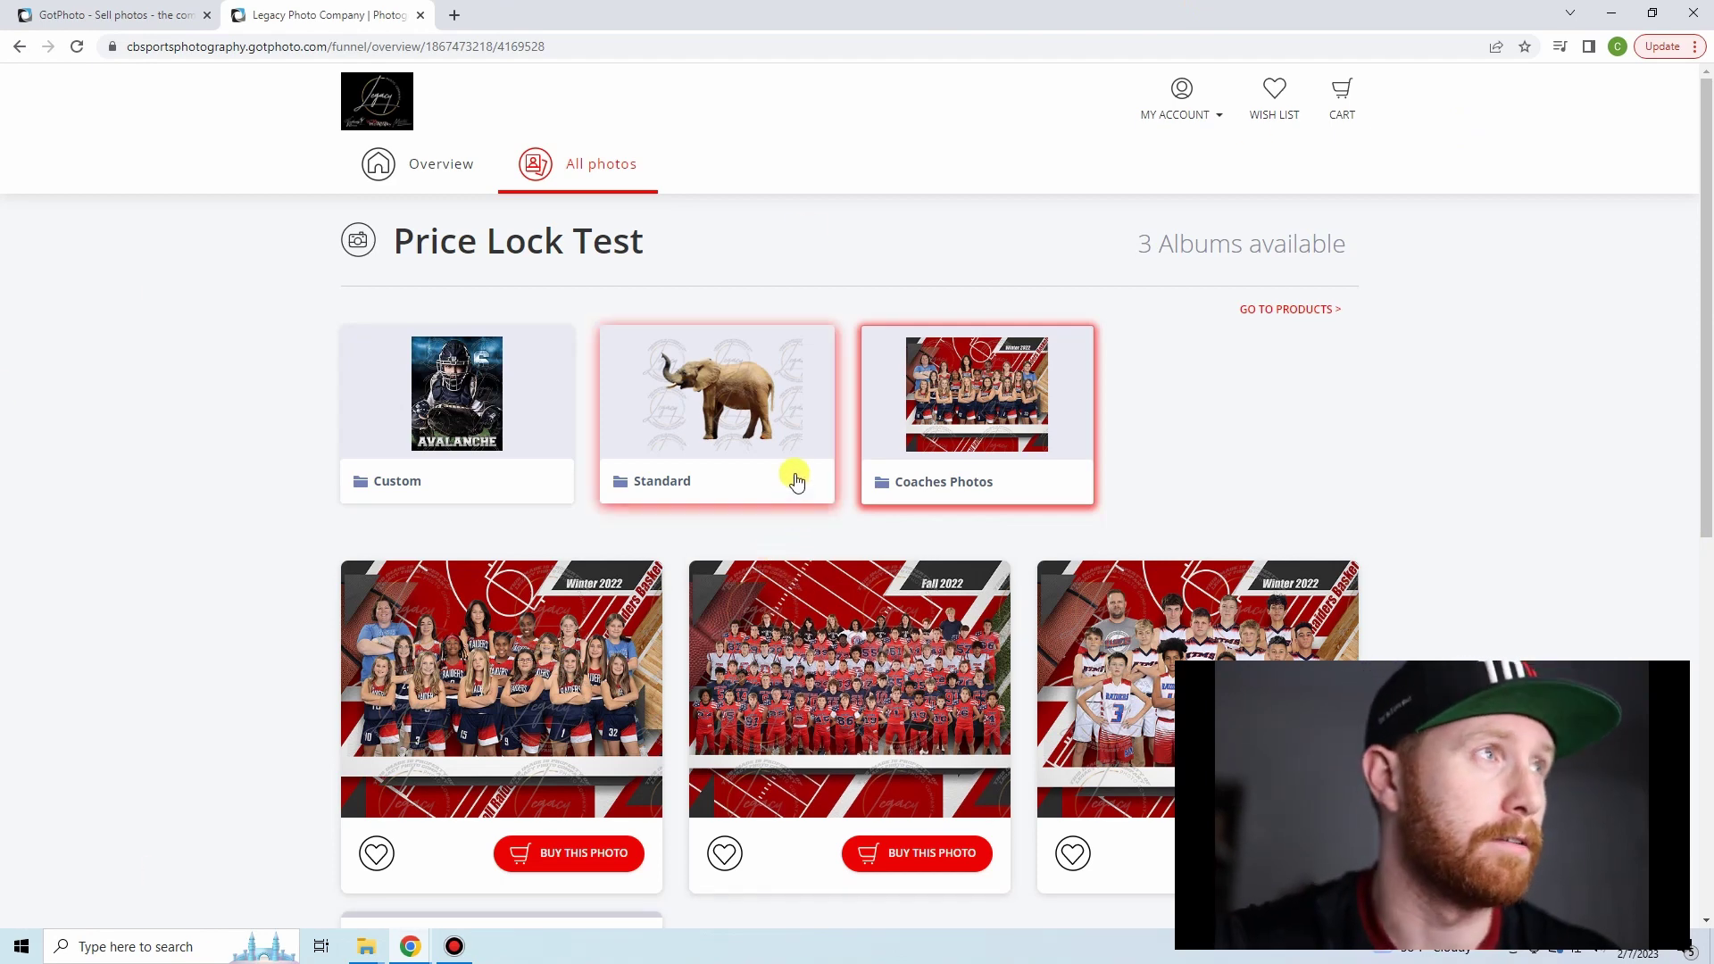
{"action": "left_click", "coordinate": [148, 7]}
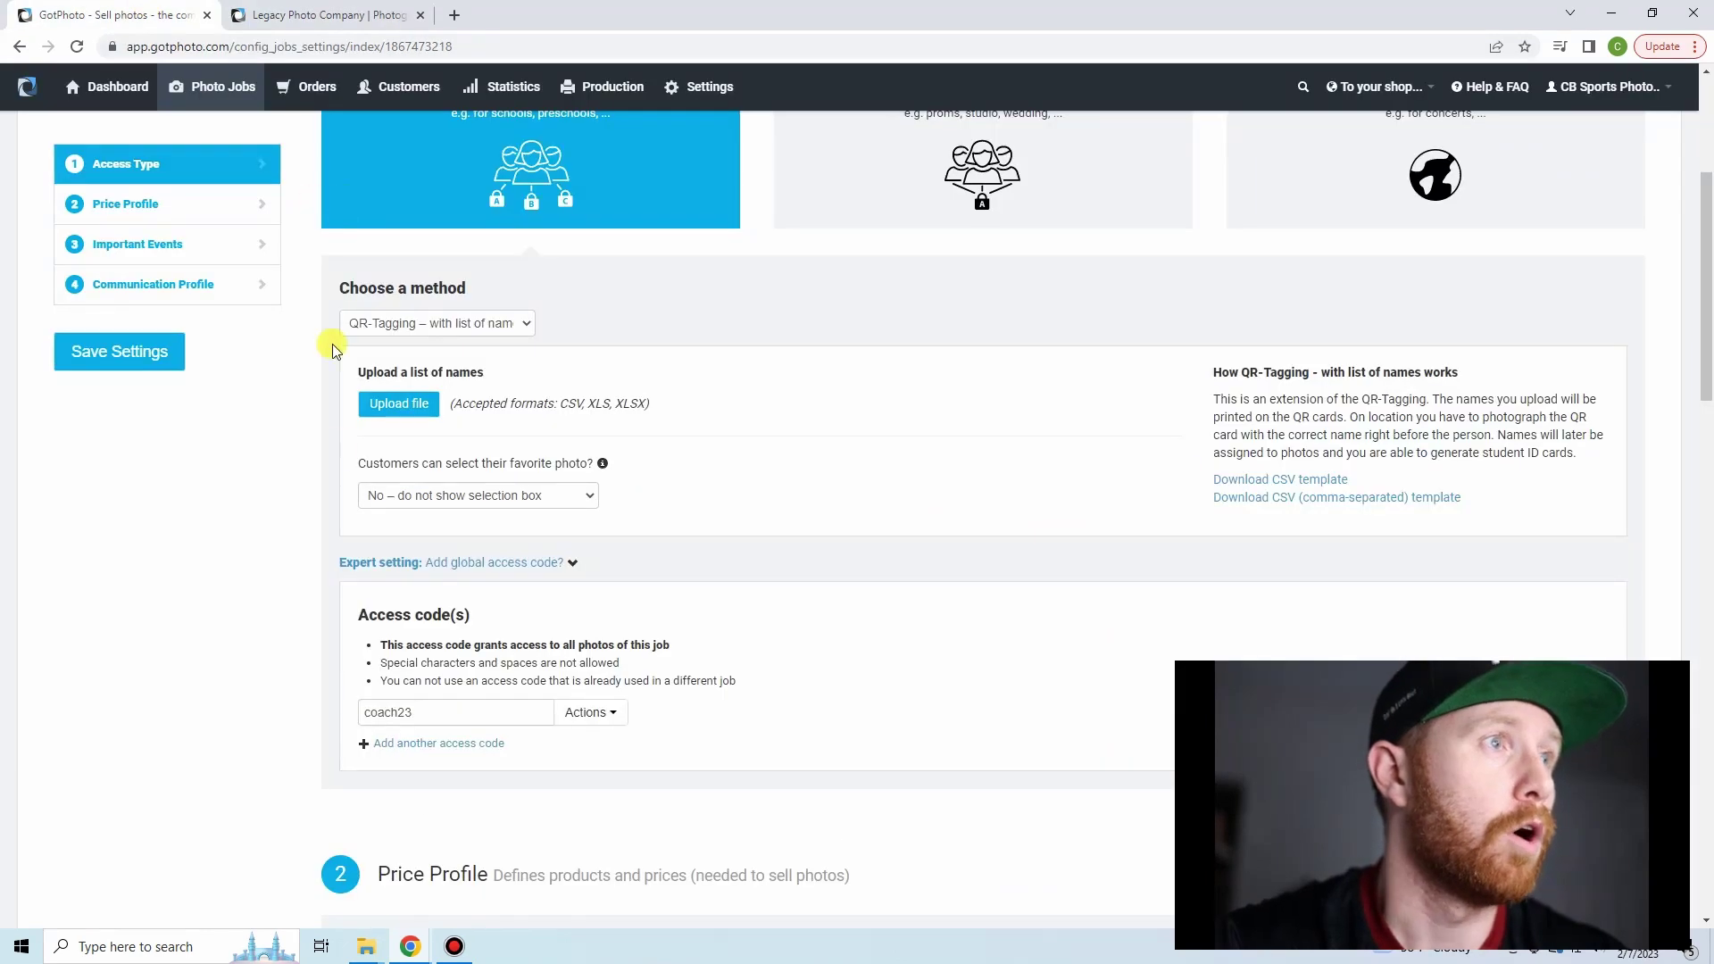
- Open Edit Album Settings for the Custom album to show its Magnet override price profile
{"action": "scroll", "coordinate": [335, 482], "scroll_direction": "up", "scroll_amount": 4}
{"action": "left_click", "coordinate": [337, 205]}
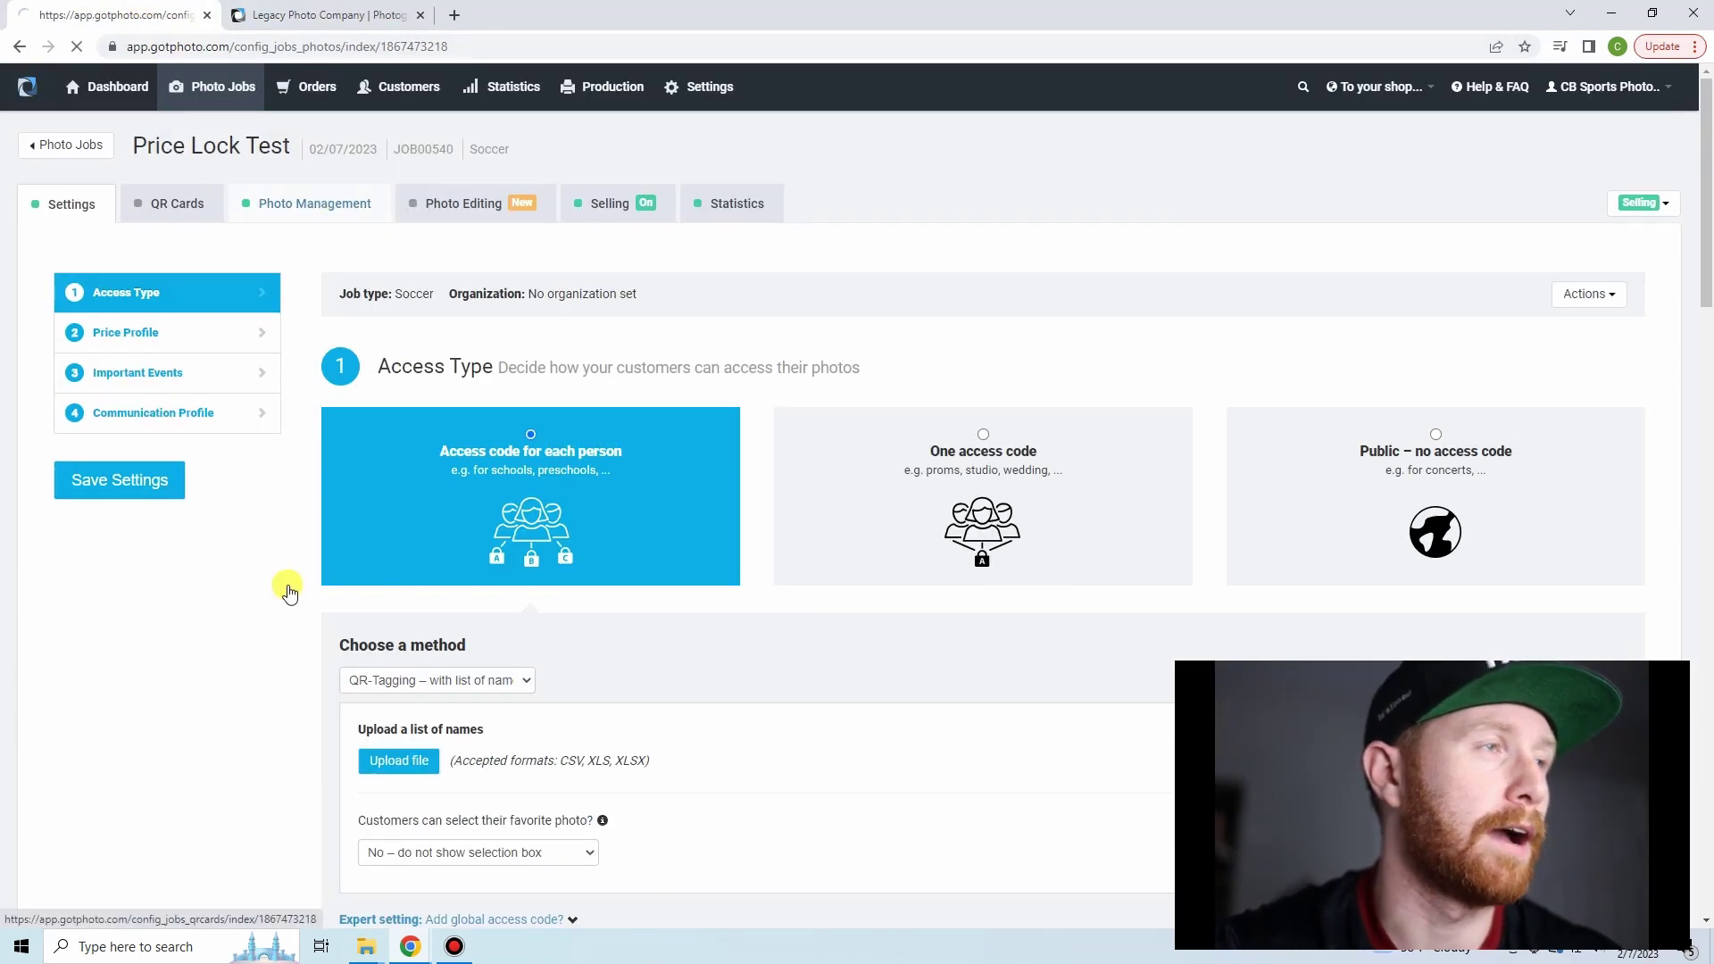
{"action": "left_click", "coordinate": [131, 520]}
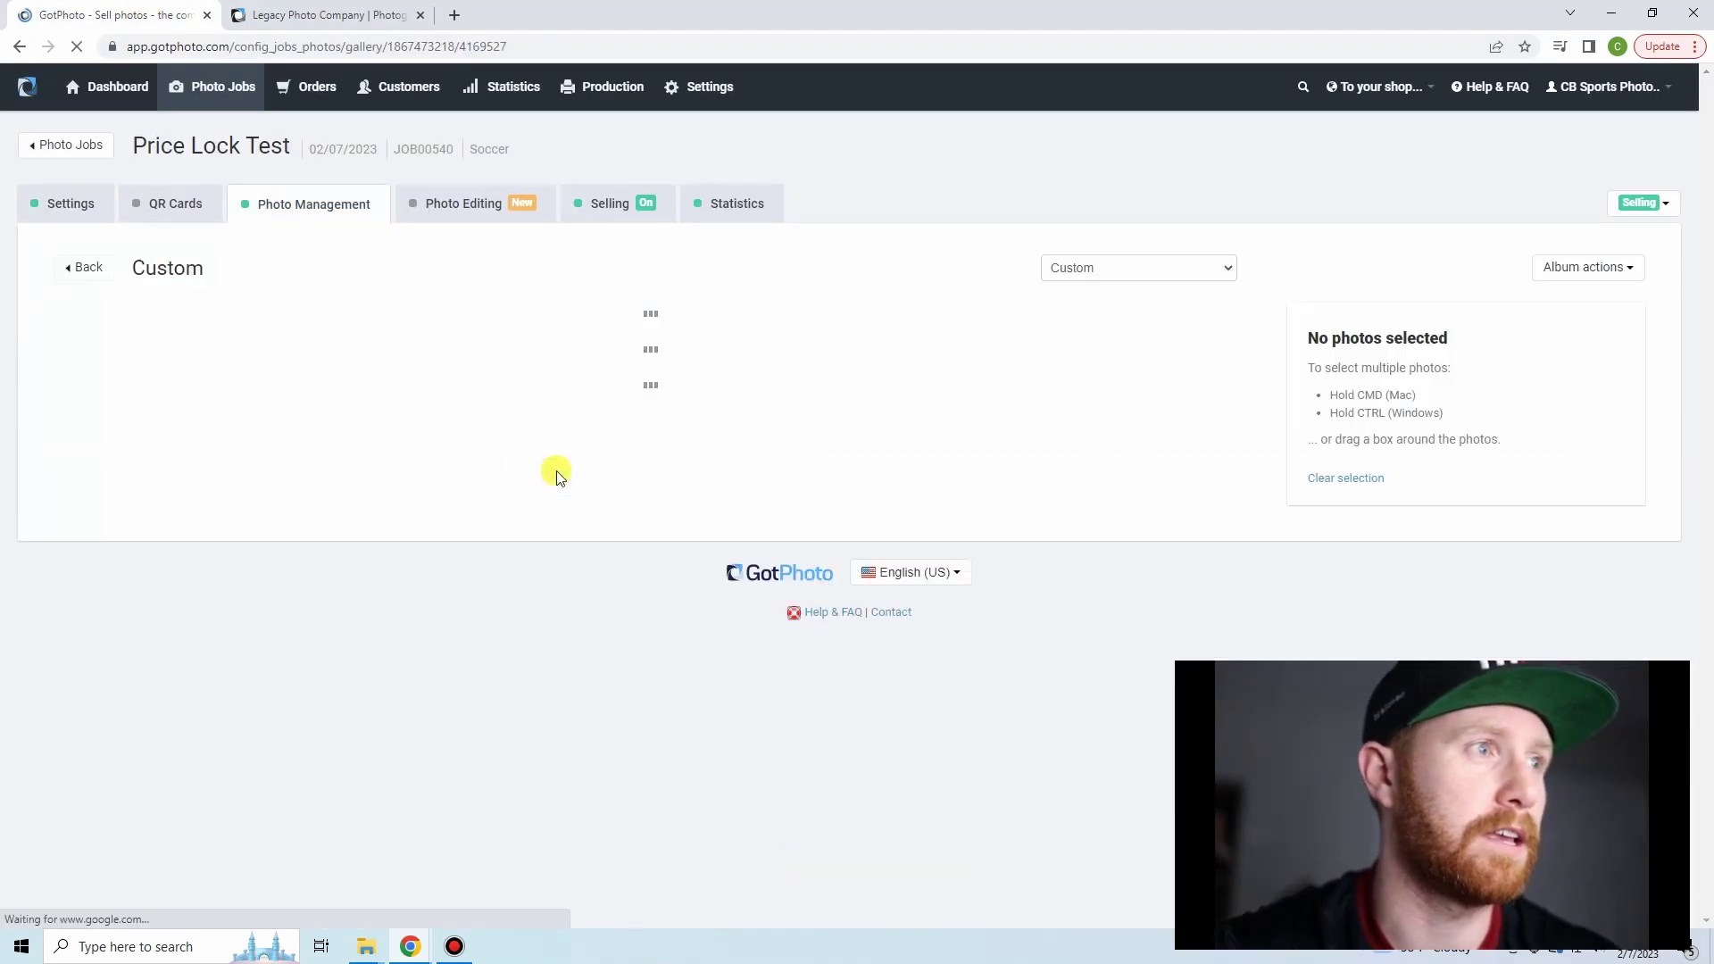
{"action": "key", "text": "alt+Left"}
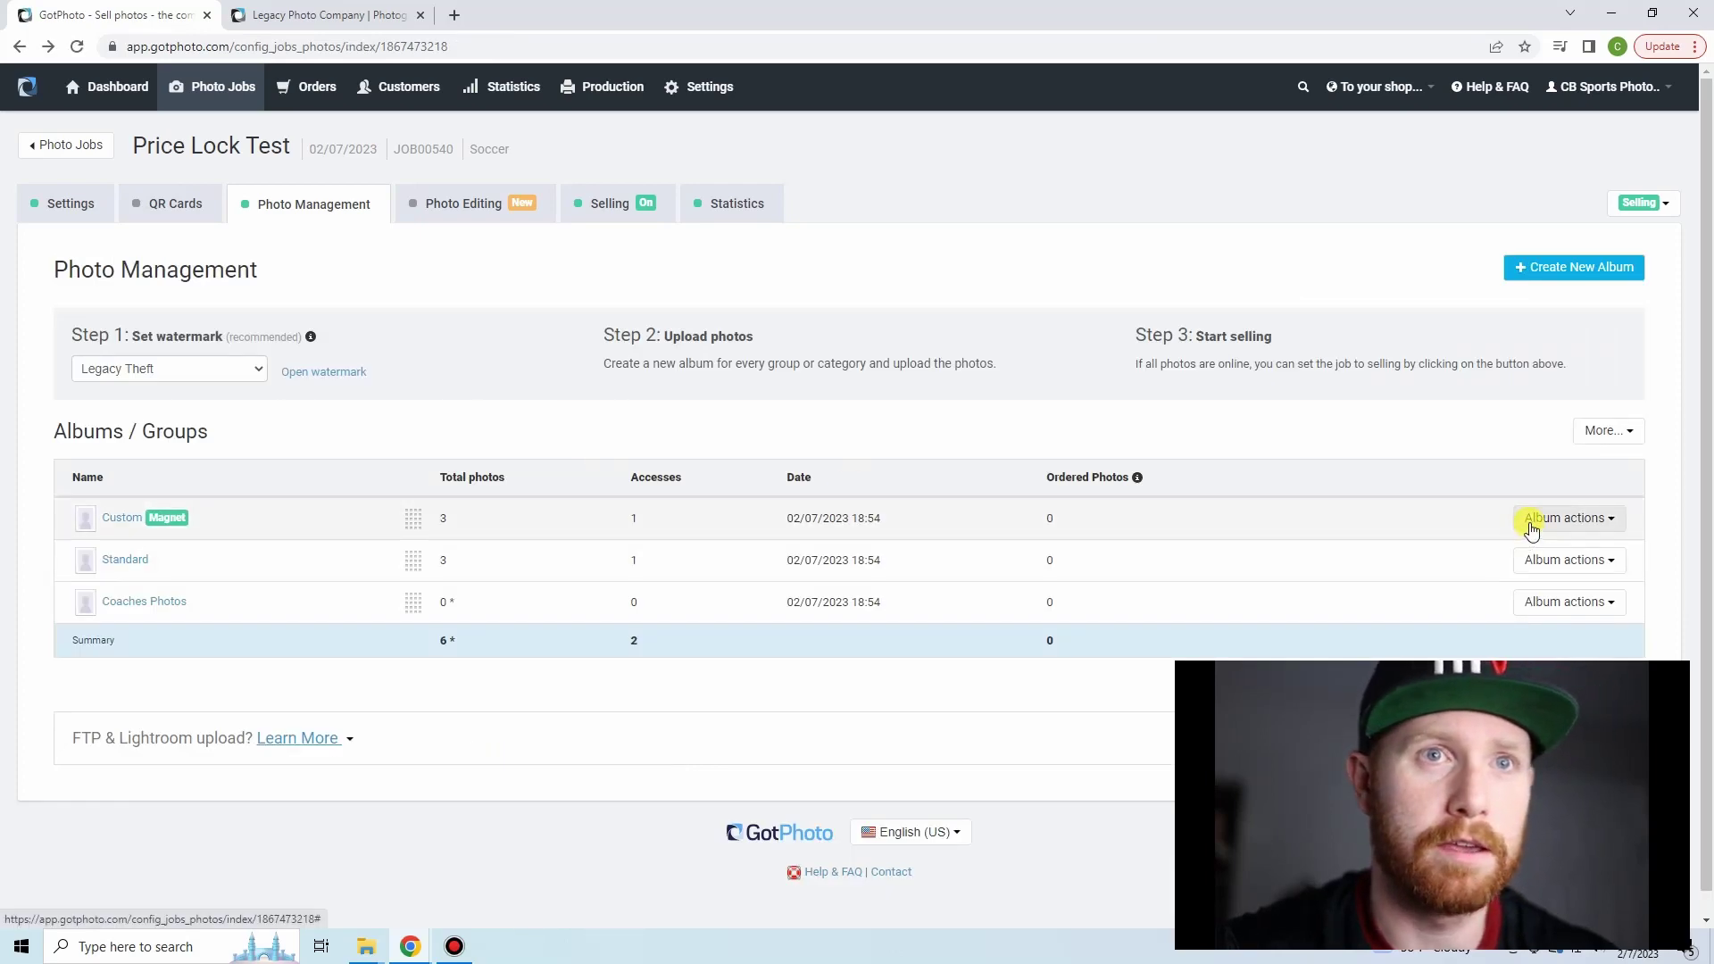
{"action": "left_click", "coordinate": [1529, 527]}
{"action": "left_click", "coordinate": [1541, 576]}
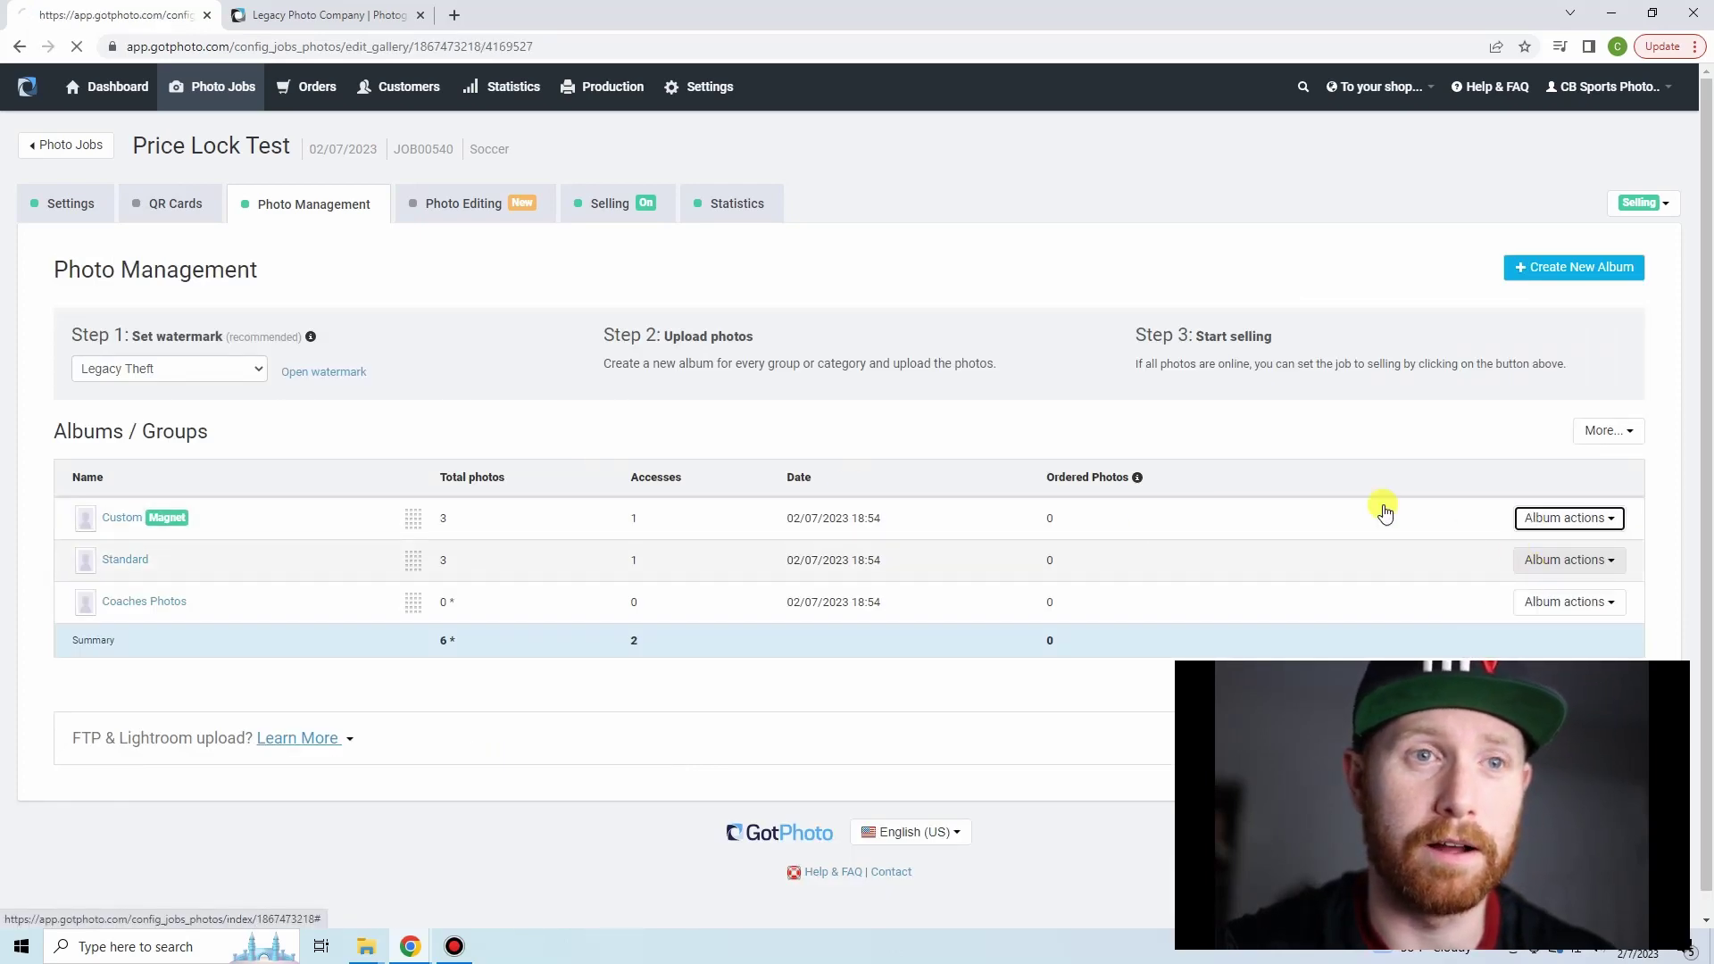